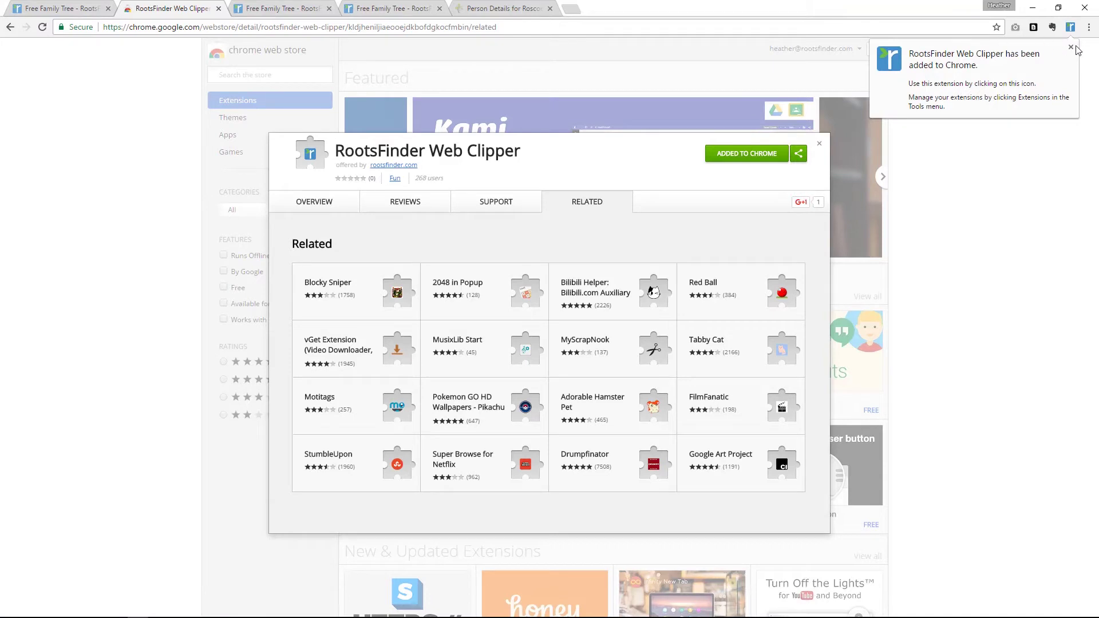
Step: Dismiss the extension notice and open the RootsFinder Web Clipper on the FamilySearch World War I draft registration record
{"action": "left_click", "coordinate": [1071, 49]}
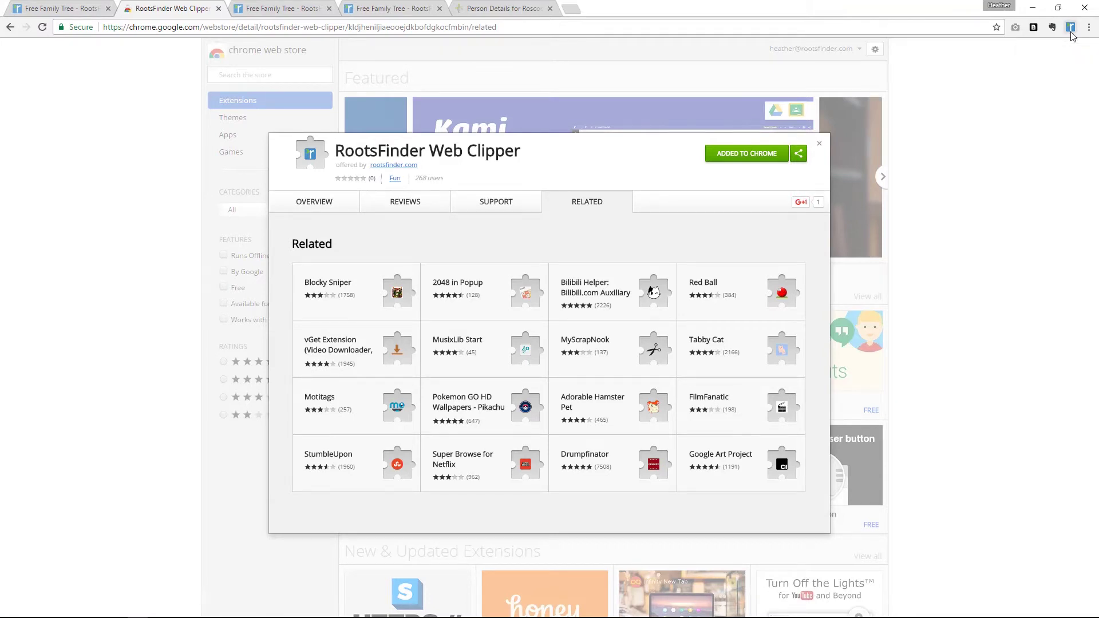
{"action": "left_click", "coordinate": [484, 11]}
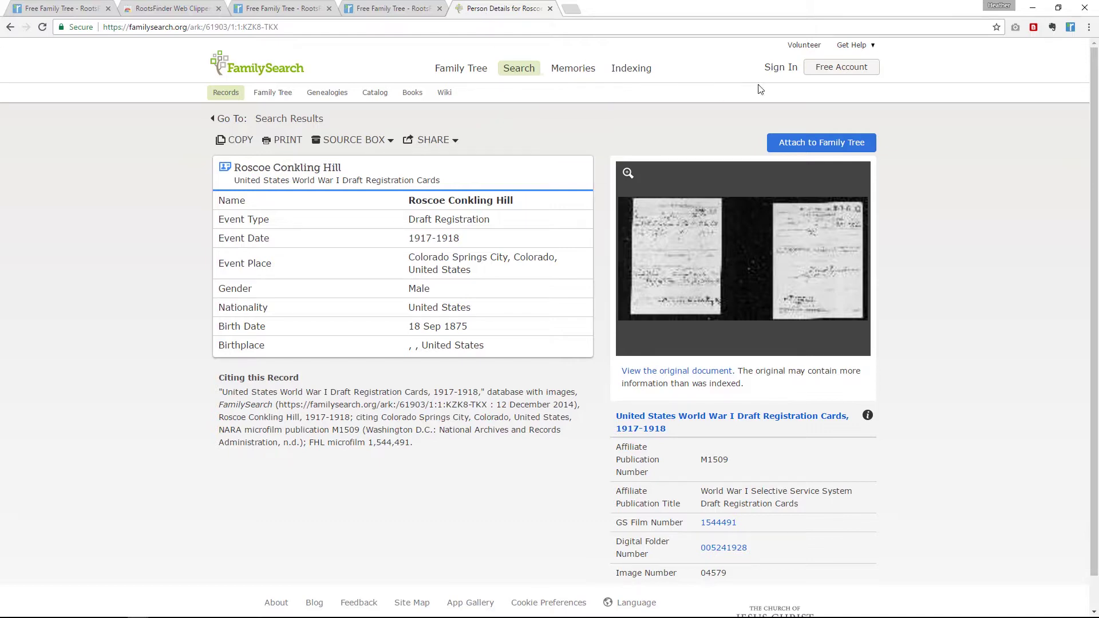
{"action": "left_click", "coordinate": [1071, 29]}
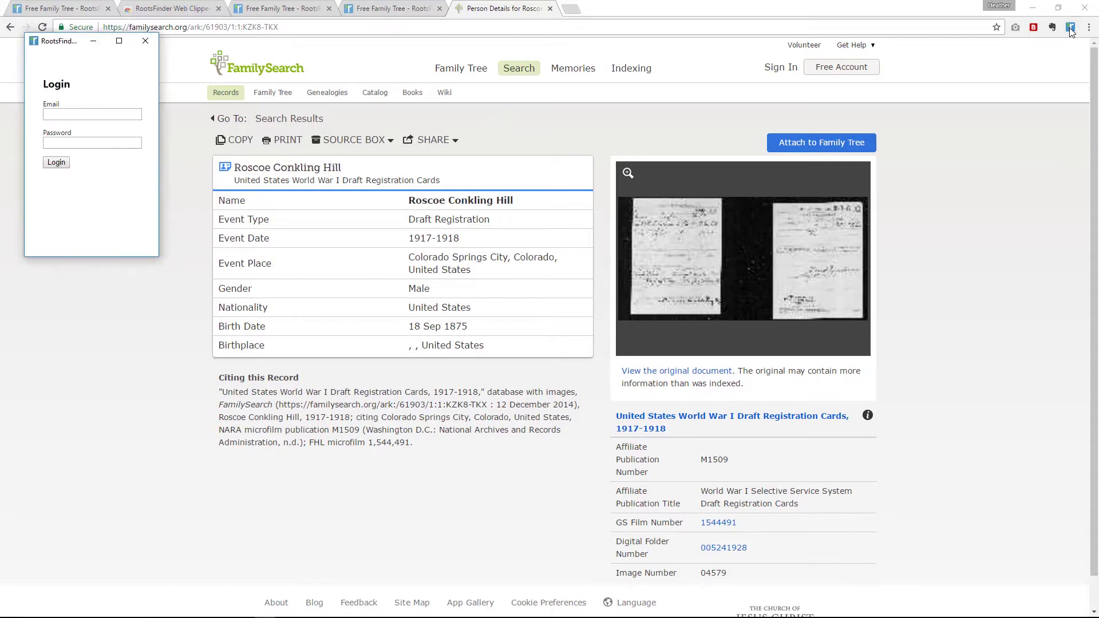
Step: Log in to the web clipper with the account email and password, and place its window beside the record's details
{"action": "left_click", "coordinate": [119, 116]}
{"action": "type", "text": "h"}
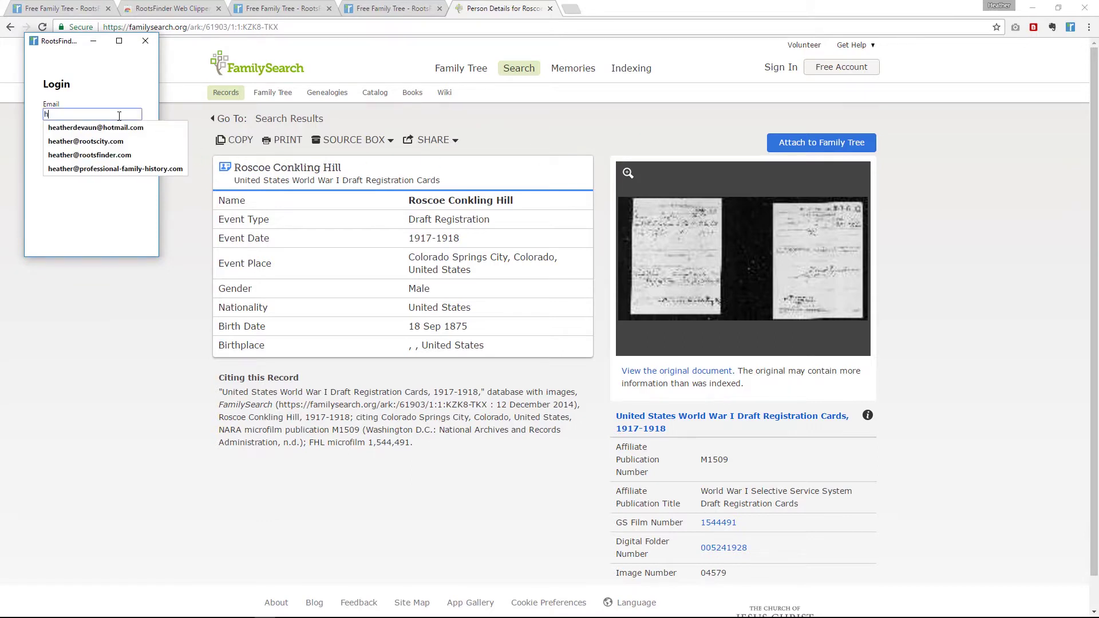
{"action": "left_click", "coordinate": [112, 128]}
{"action": "left_click", "coordinate": [95, 142]}
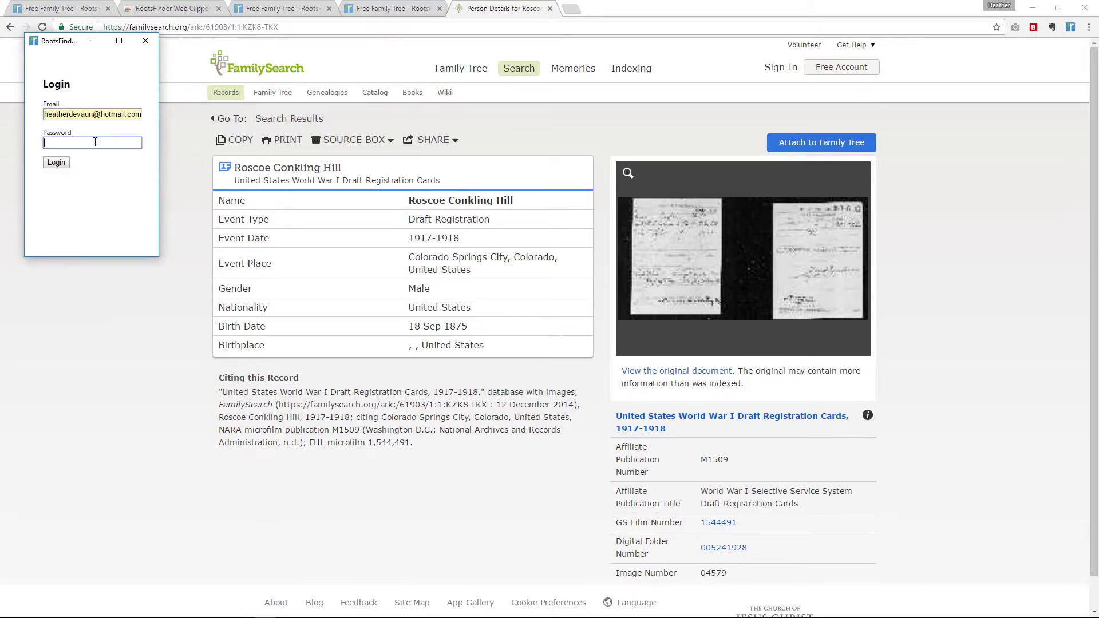
{"action": "type", "text": "••••••••"}
{"action": "left_click", "coordinate": [56, 162]}
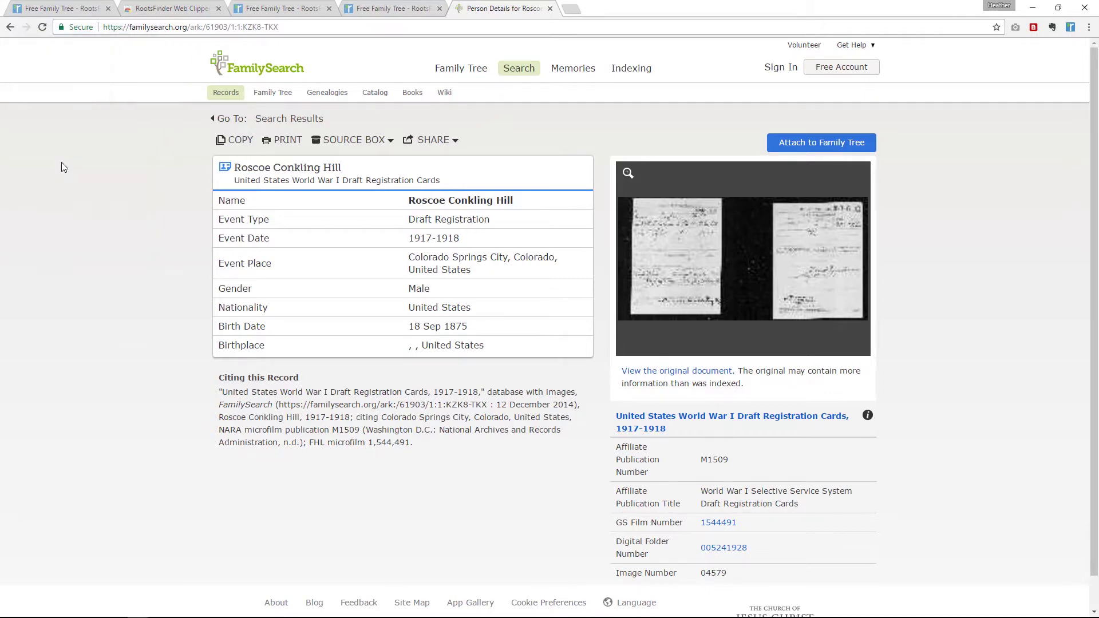
{"action": "left_click_drag", "start_coordinate": [127, 44], "coordinate": [730, 98]}
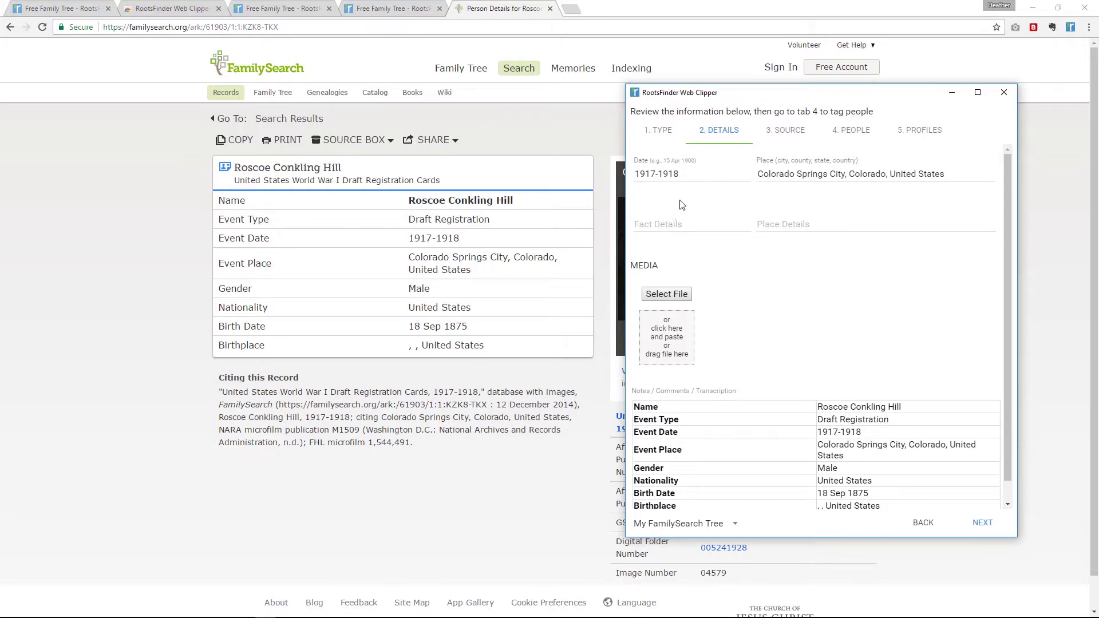
Step: View the pedigree tree in RootsFinder, and return to the web clipper window over the FamilySearch record
{"action": "left_click", "coordinate": [54, 10]}
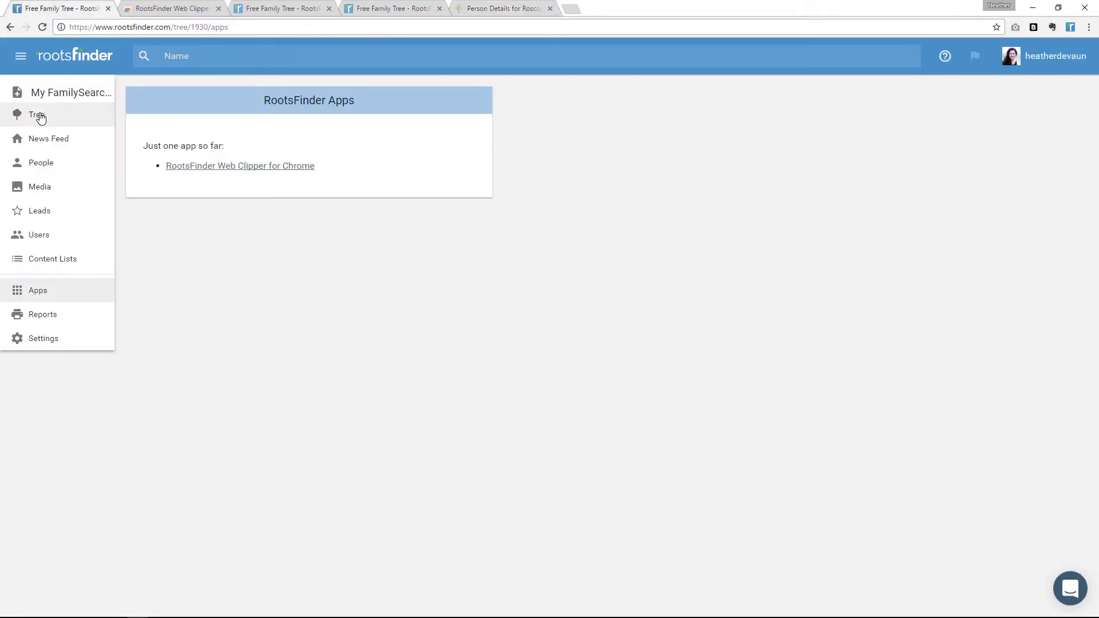
{"action": "left_click", "coordinate": [37, 116]}
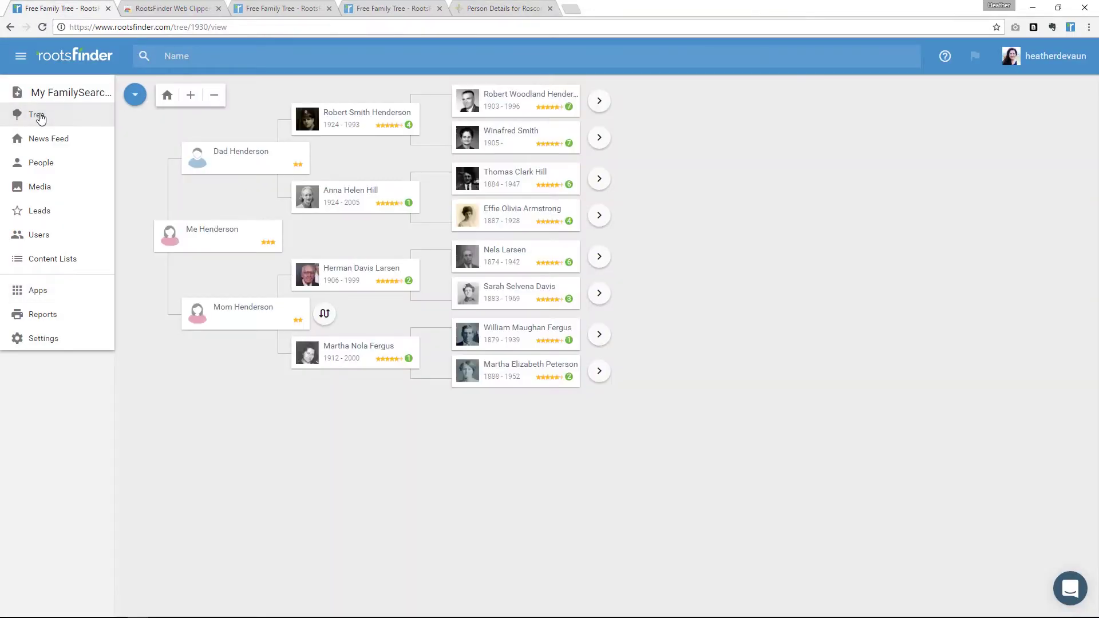
{"action": "left_click", "coordinate": [499, 9]}
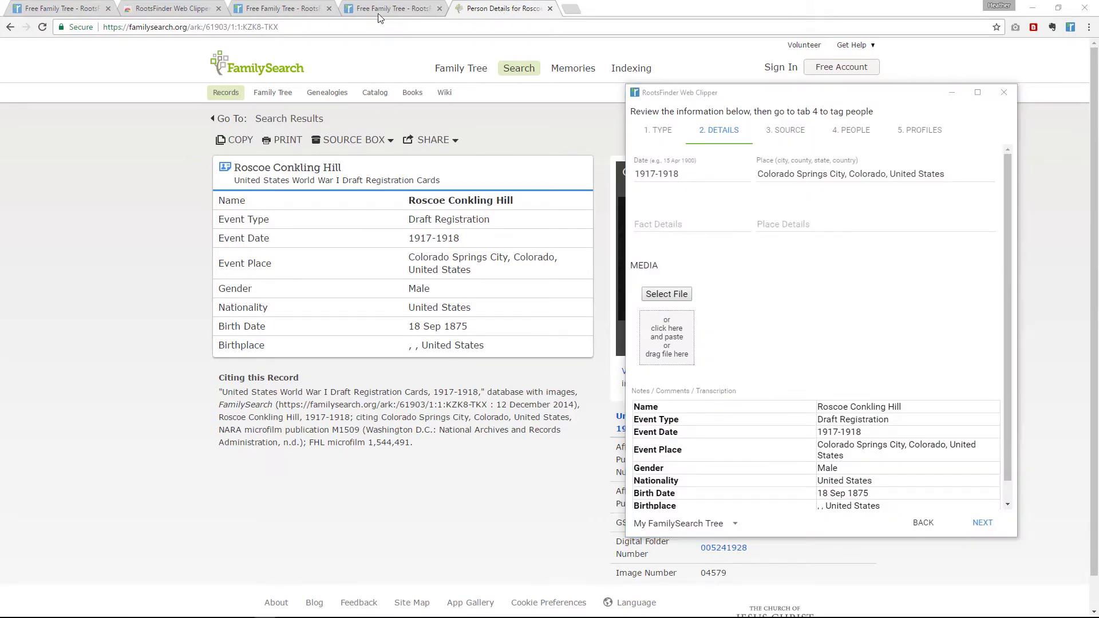
{"action": "left_click", "coordinate": [80, 8]}
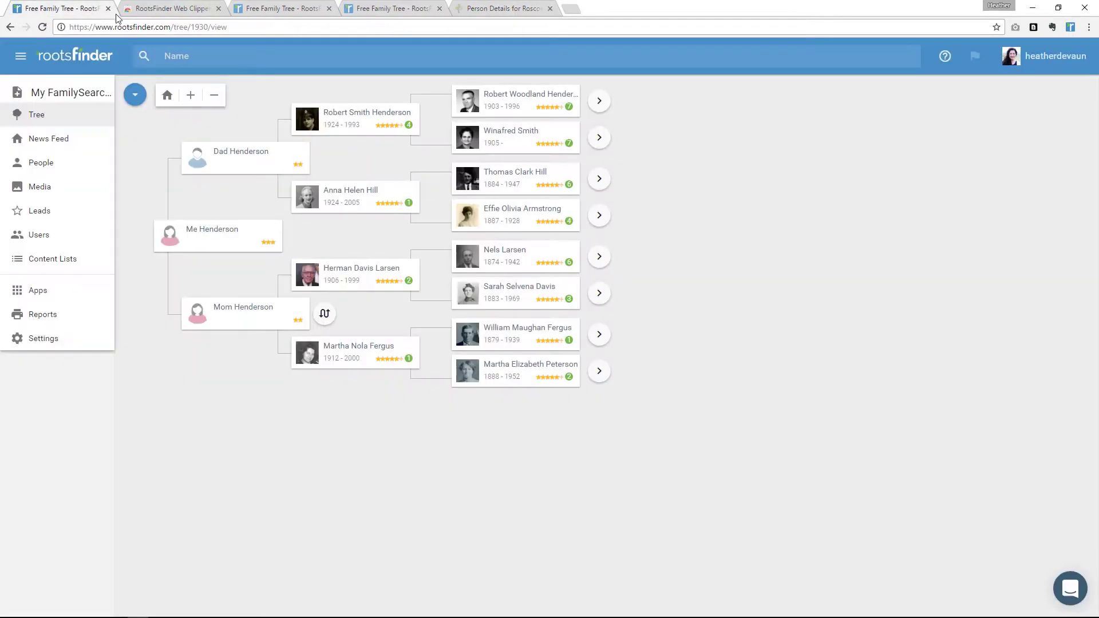
{"action": "left_click", "coordinate": [478, 10]}
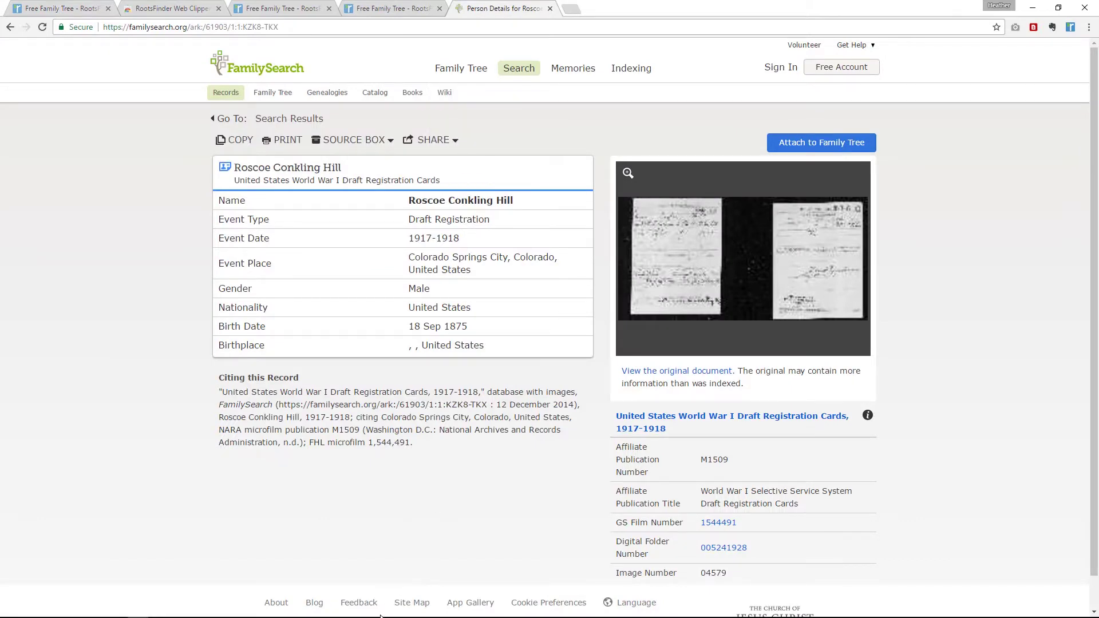
{"action": "mouse_move", "coordinate": [289, 617]}
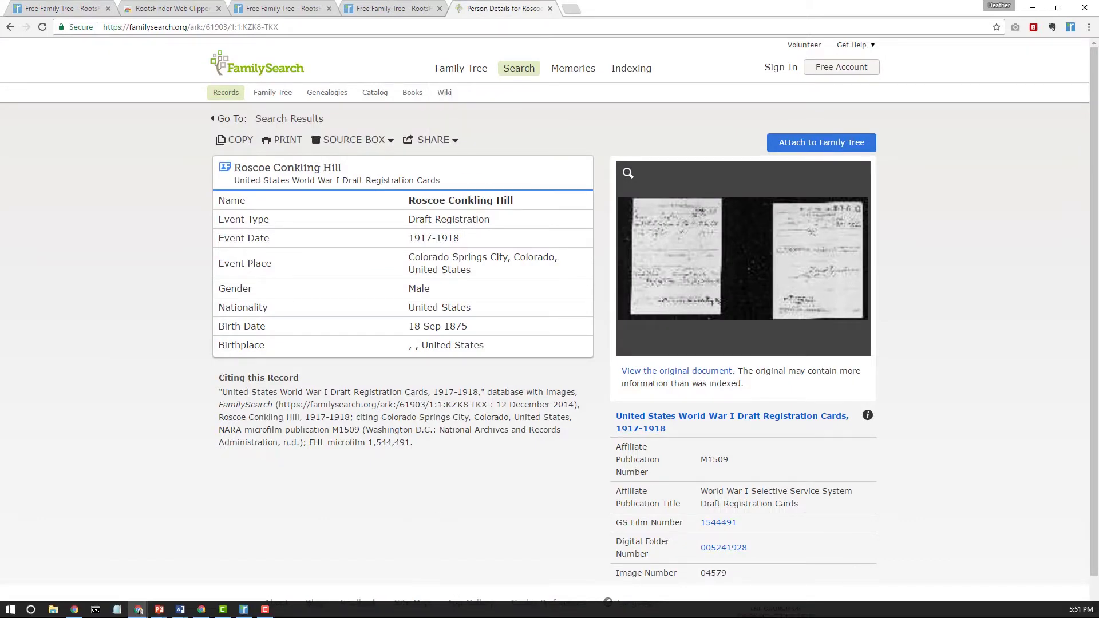
{"action": "left_click", "coordinate": [244, 614]}
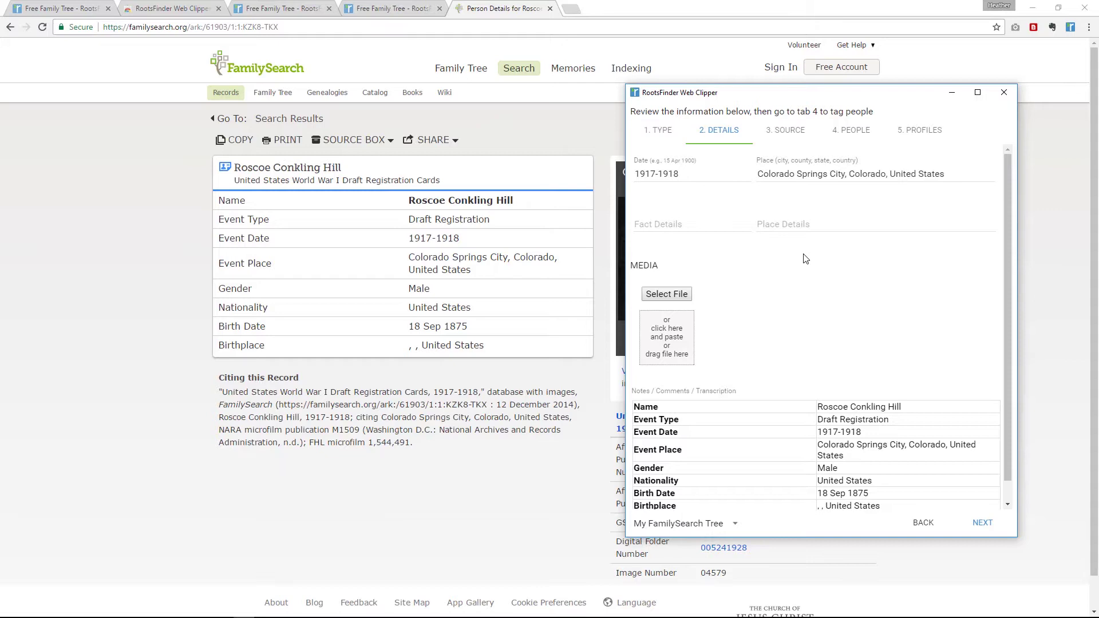
Step: Select the custom type among the clipper's other events and facts, and clear its name
{"action": "left_click", "coordinate": [669, 133]}
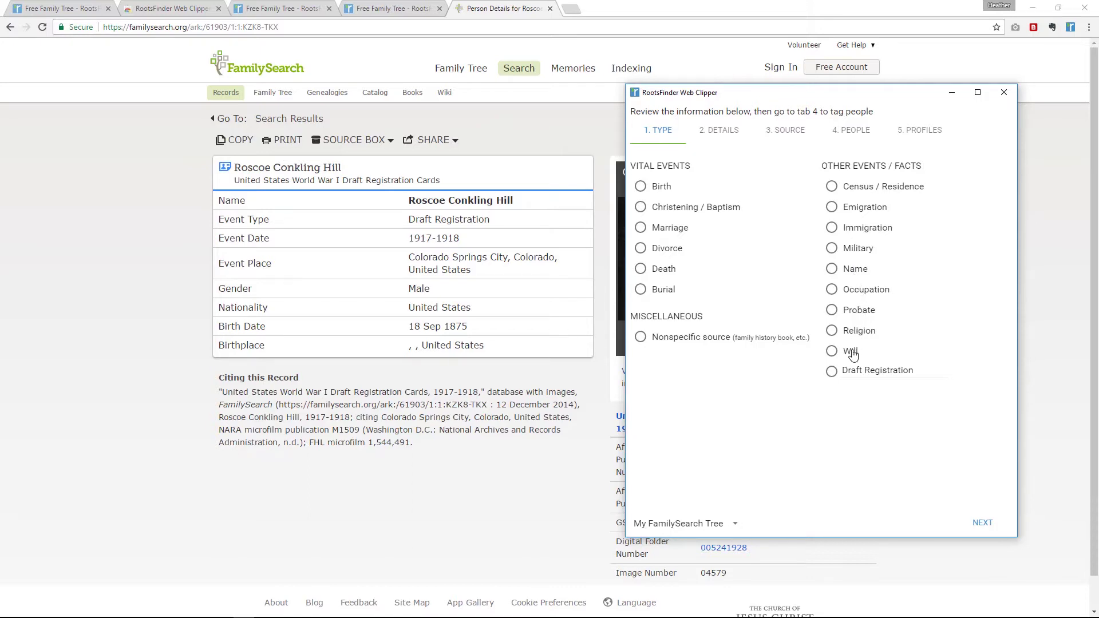
{"action": "left_click", "coordinate": [833, 375]}
{"action": "left_click_drag", "start_coordinate": [920, 371], "coordinate": [827, 378]}
{"action": "key", "text": "BackSpace"}
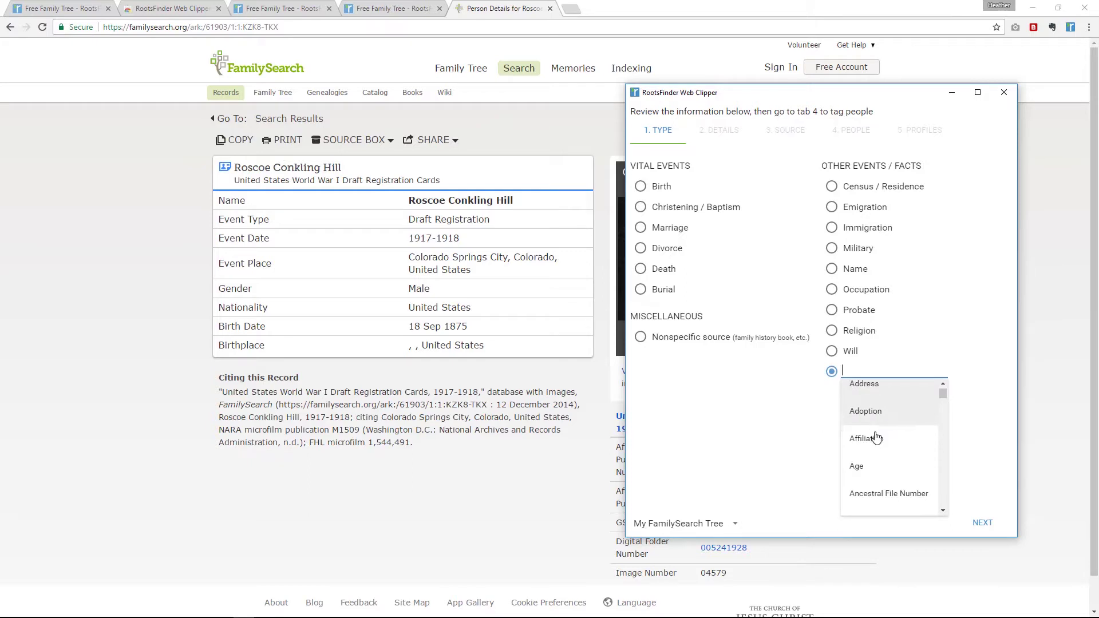
Step: Examine the list of predefined fact types offered for the custom event
{"action": "scroll", "coordinate": [878, 441], "scroll_direction": "down", "scroll_amount": 3}
{"action": "scroll", "coordinate": [881, 472], "scroll_direction": "down", "scroll_amount": 5}
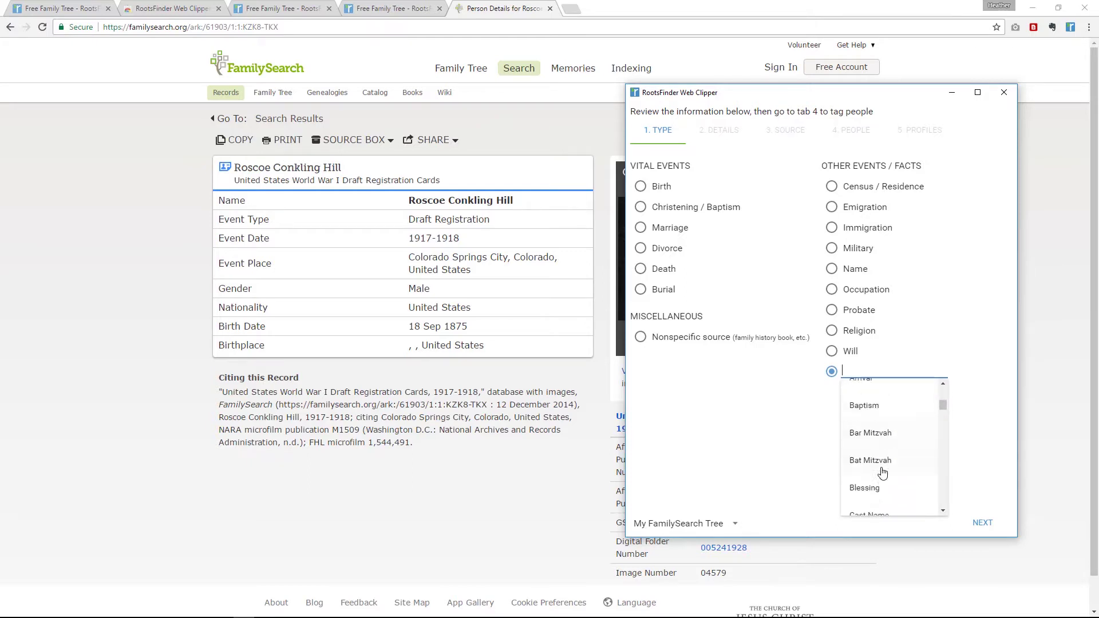
{"action": "scroll", "coordinate": [884, 482], "scroll_direction": "down", "scroll_amount": 1}
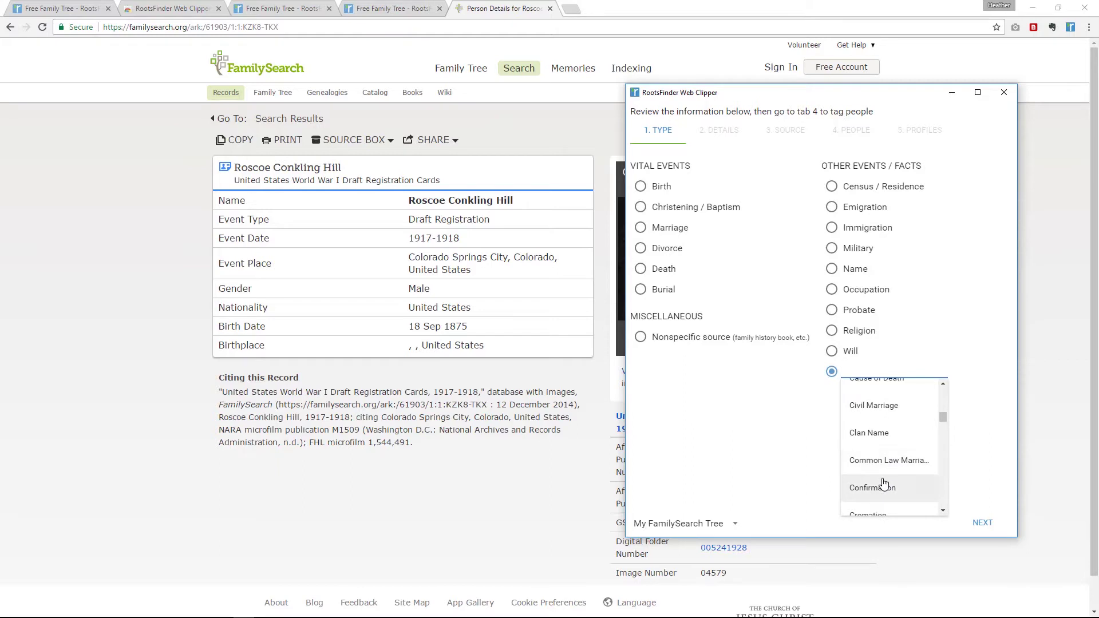
{"action": "scroll", "coordinate": [883, 484], "scroll_direction": "down", "scroll_amount": 5}
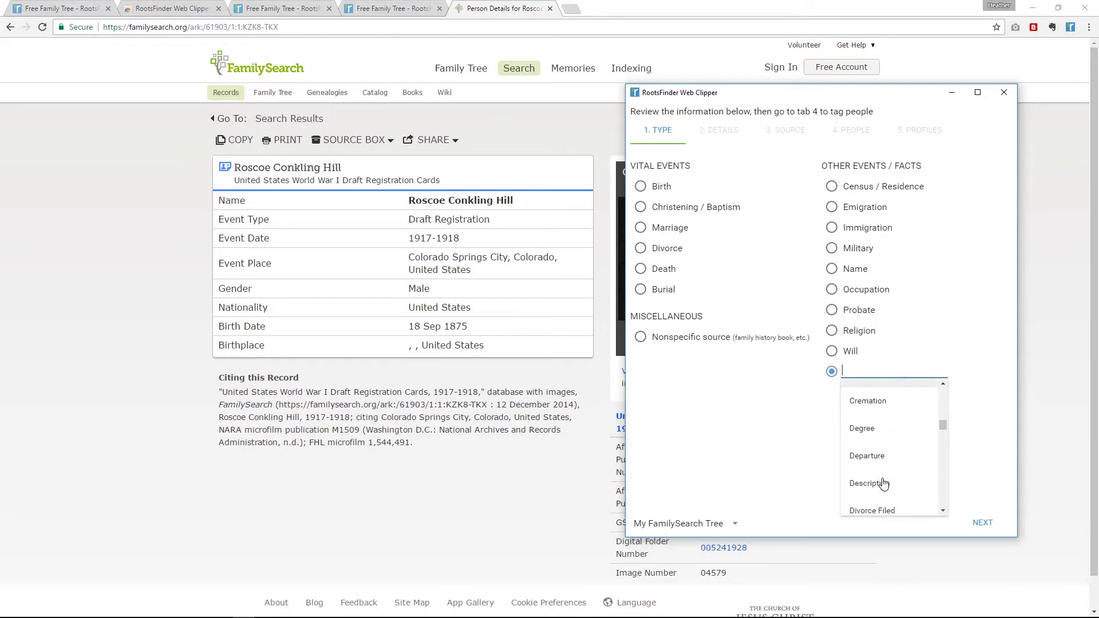
{"action": "scroll", "coordinate": [883, 484], "scroll_direction": "down", "scroll_amount": 3}
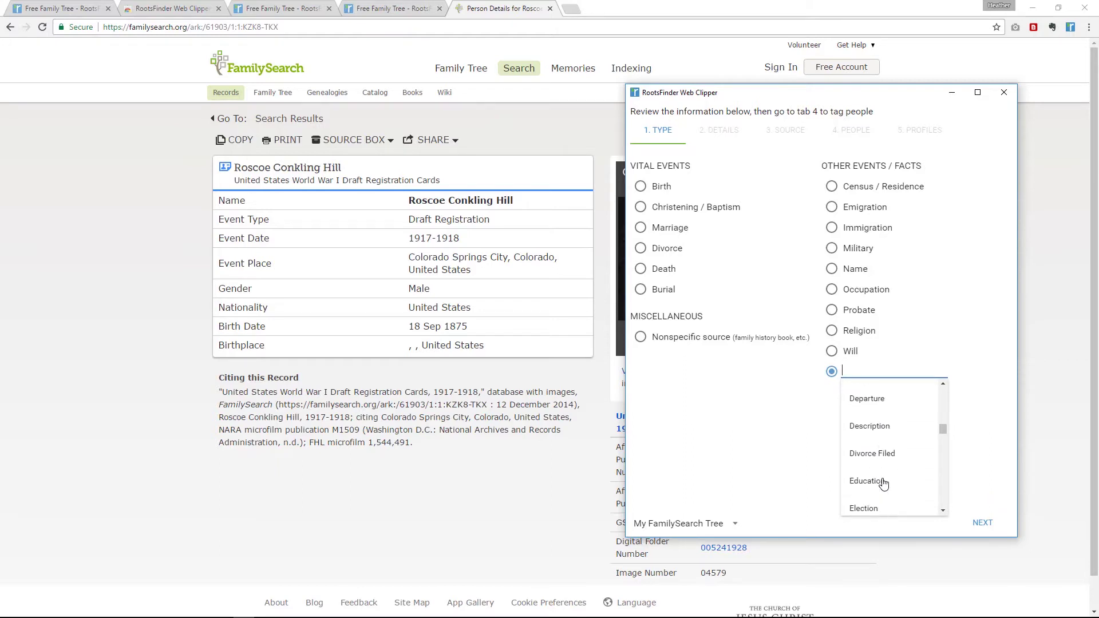
{"action": "scroll", "coordinate": [883, 483], "scroll_direction": "down", "scroll_amount": 2}
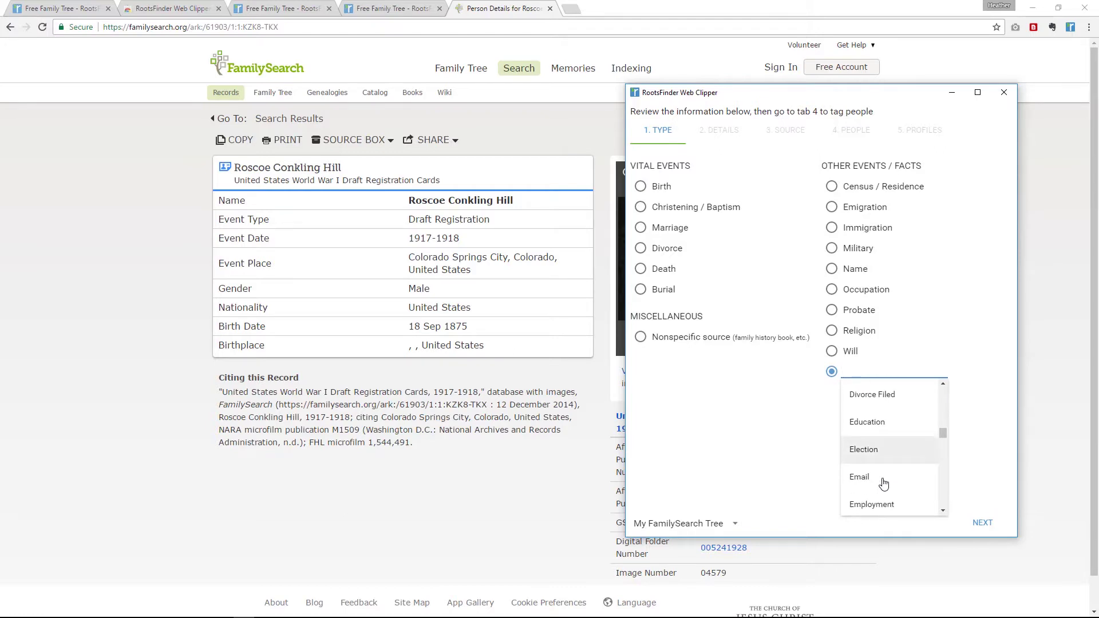
{"action": "scroll", "coordinate": [883, 483], "scroll_direction": "down", "scroll_amount": 4}
{"action": "scroll", "coordinate": [883, 484], "scroll_direction": "down", "scroll_amount": 4}
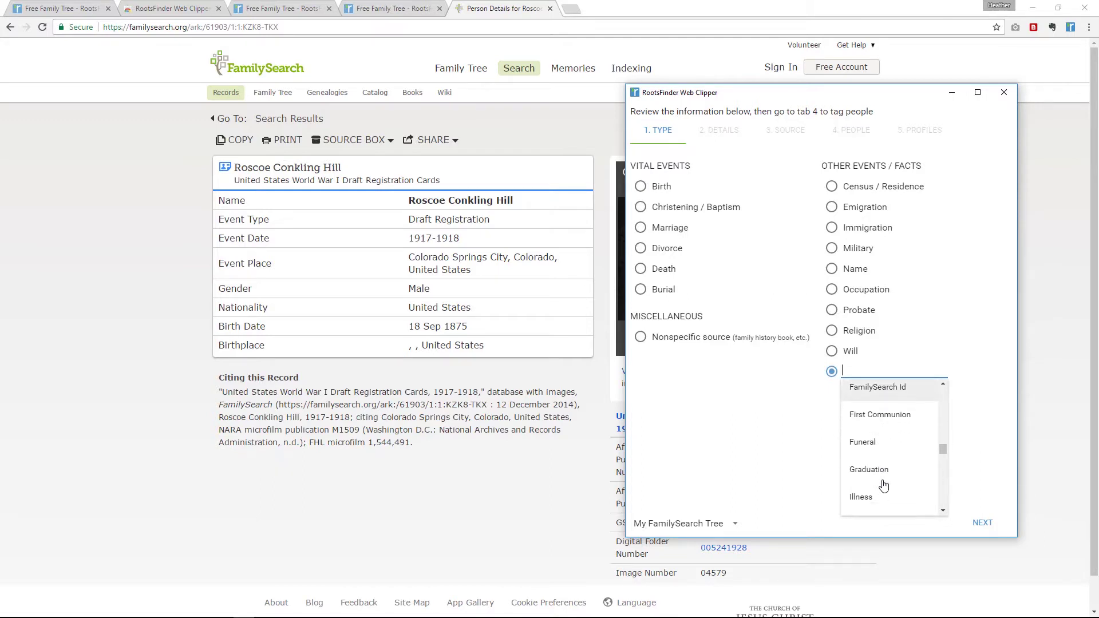
{"action": "scroll", "coordinate": [883, 485], "scroll_direction": "down", "scroll_amount": 12}
{"action": "scroll", "coordinate": [884, 486], "scroll_direction": "up", "scroll_amount": 16}
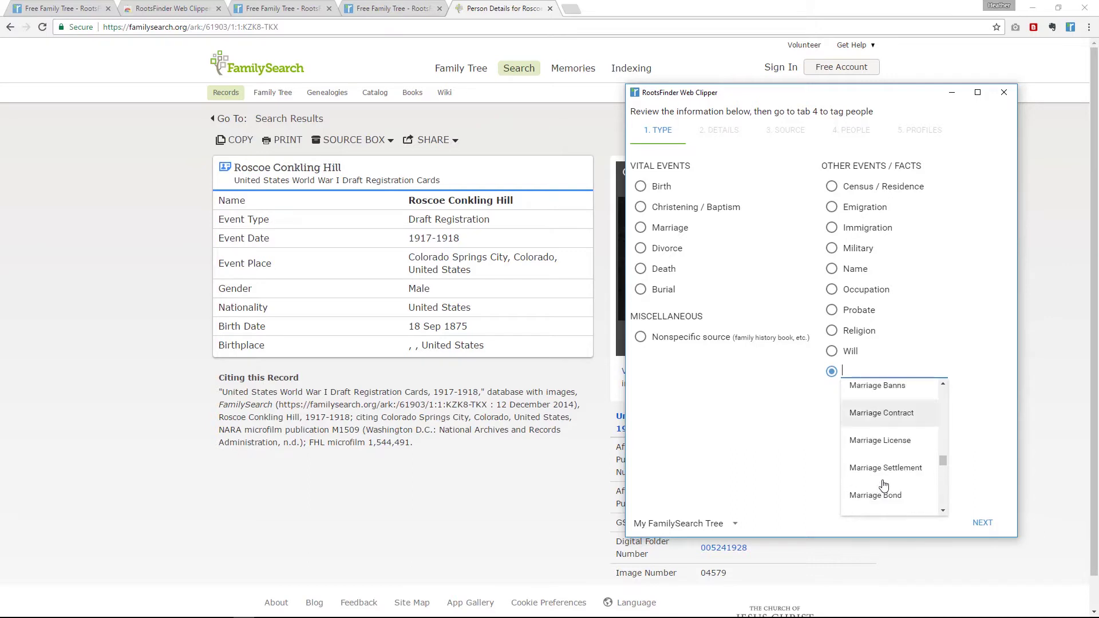
{"action": "scroll", "coordinate": [883, 485], "scroll_direction": "up", "scroll_amount": 20}
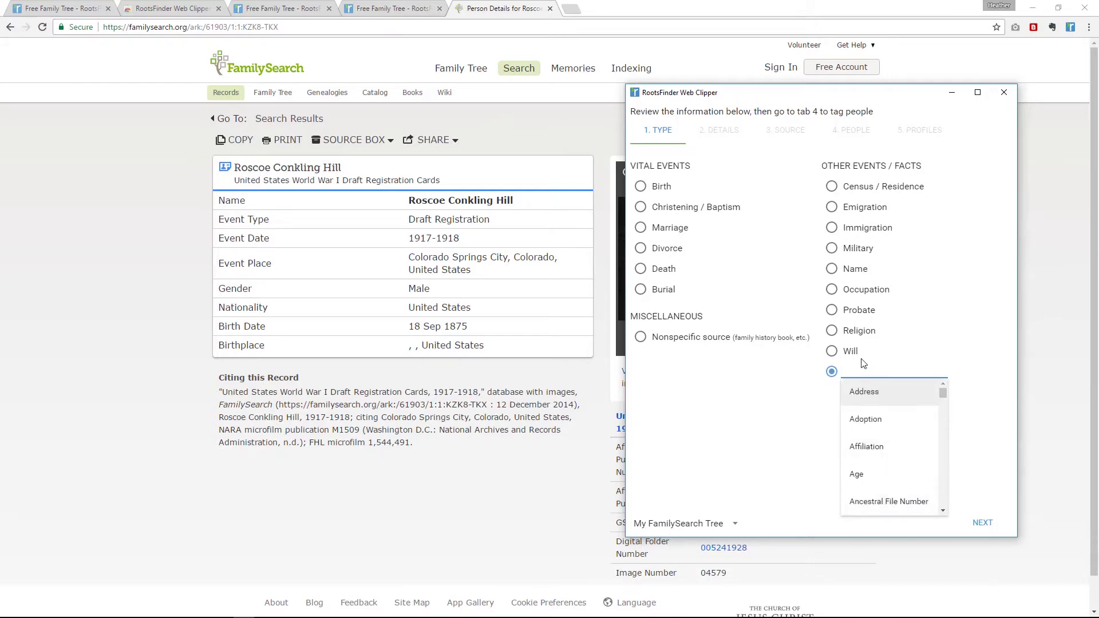
Step: Enter Draft Registration as the custom event type
{"action": "left_click", "coordinate": [859, 379]}
{"action": "type", "text": "Draft"}
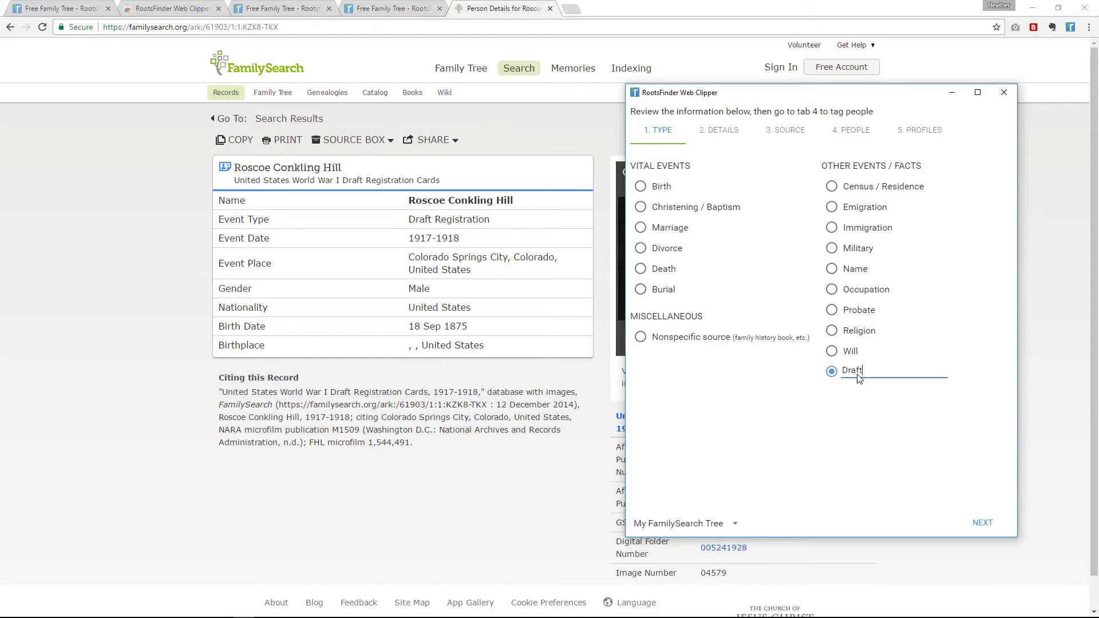
{"action": "type", "text": " Registration"}
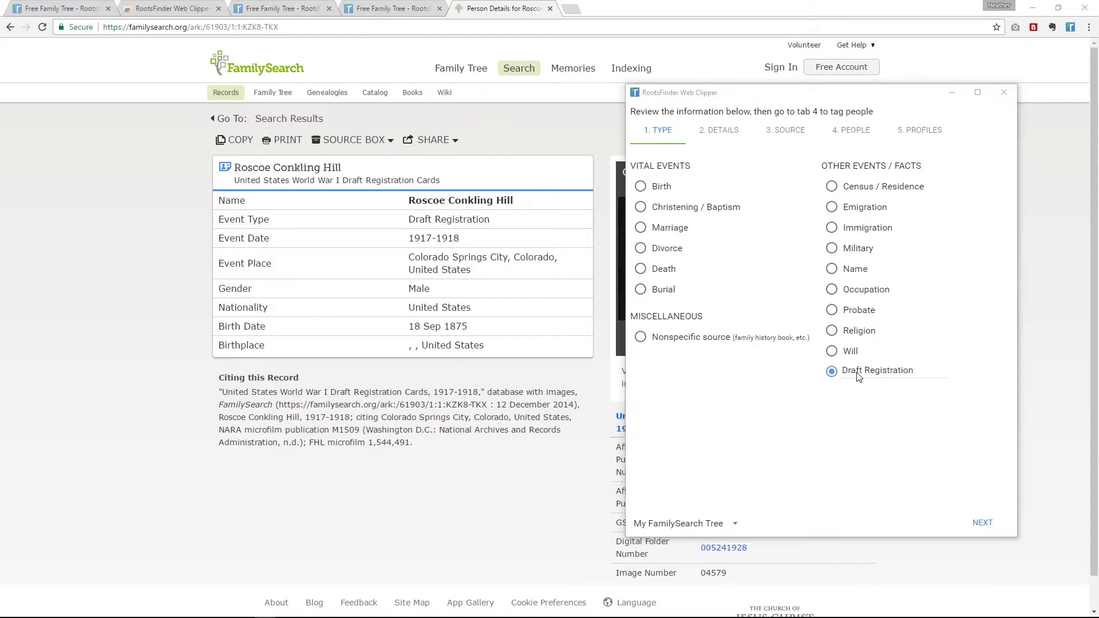
Step: Review the trees available as the clipping's destination and leave My FamilySearch Tree selected
{"action": "left_click", "coordinate": [737, 526]}
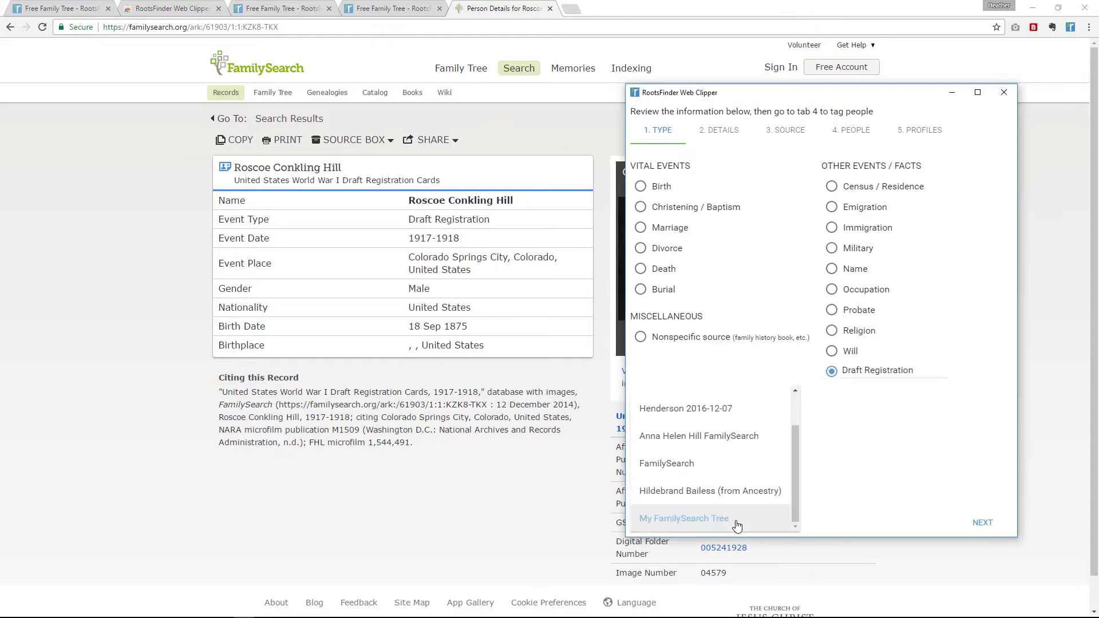
{"action": "scroll", "coordinate": [741, 461], "scroll_direction": "up", "scroll_amount": 1}
{"action": "scroll", "coordinate": [741, 460], "scroll_direction": "down", "scroll_amount": 2}
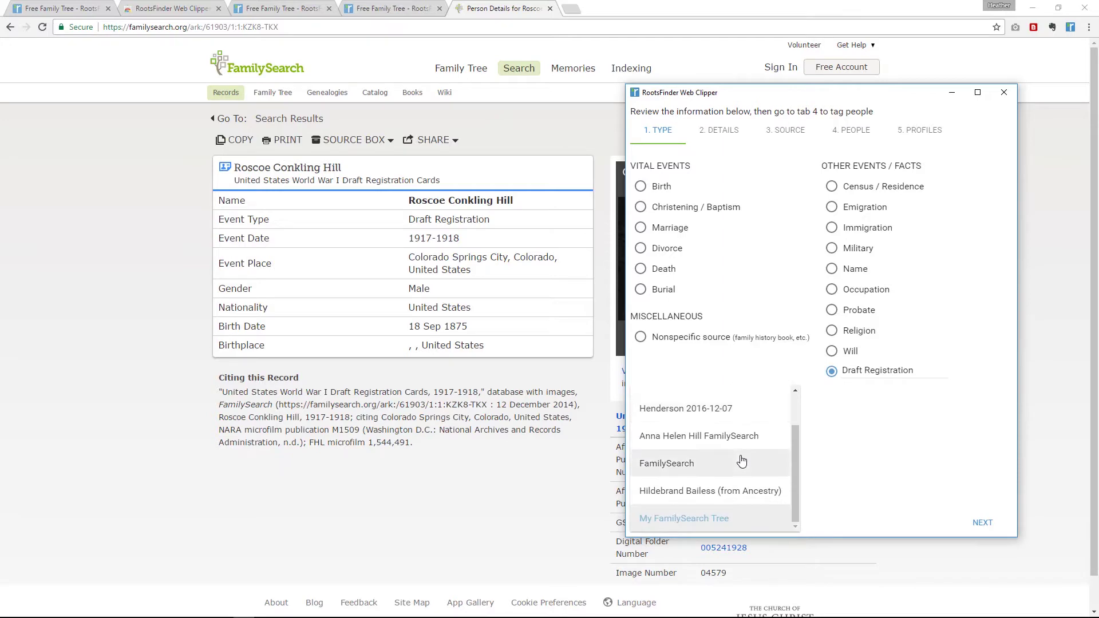
{"action": "left_click", "coordinate": [877, 515]}
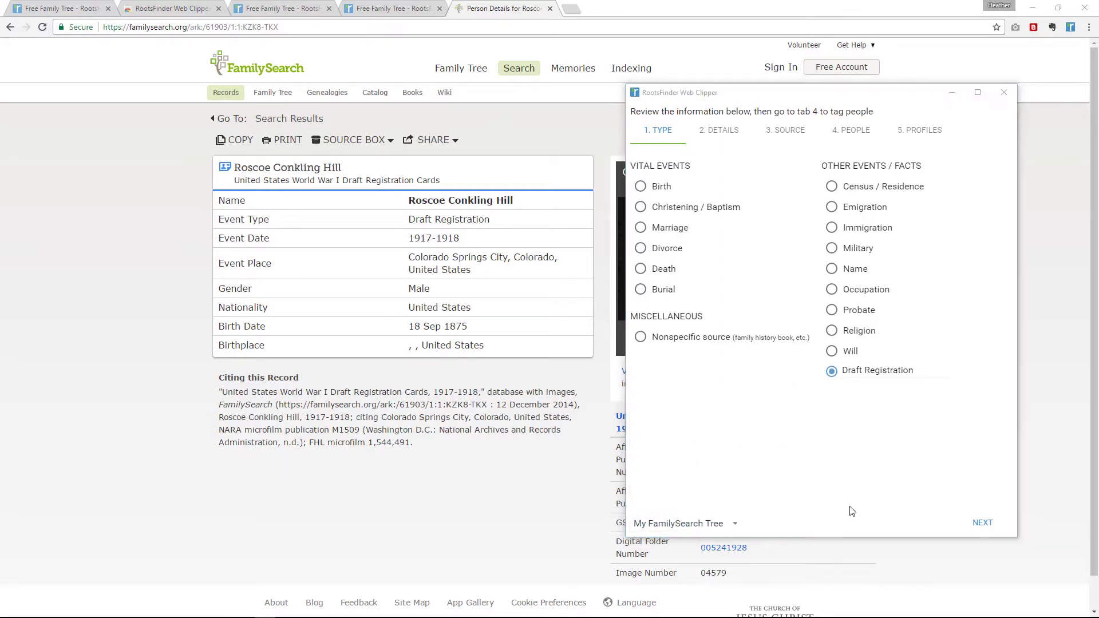
Step: Set the event place in the clipping's details to Colorado Springs, El Paso, Colorado, United States
{"action": "left_click", "coordinate": [715, 131]}
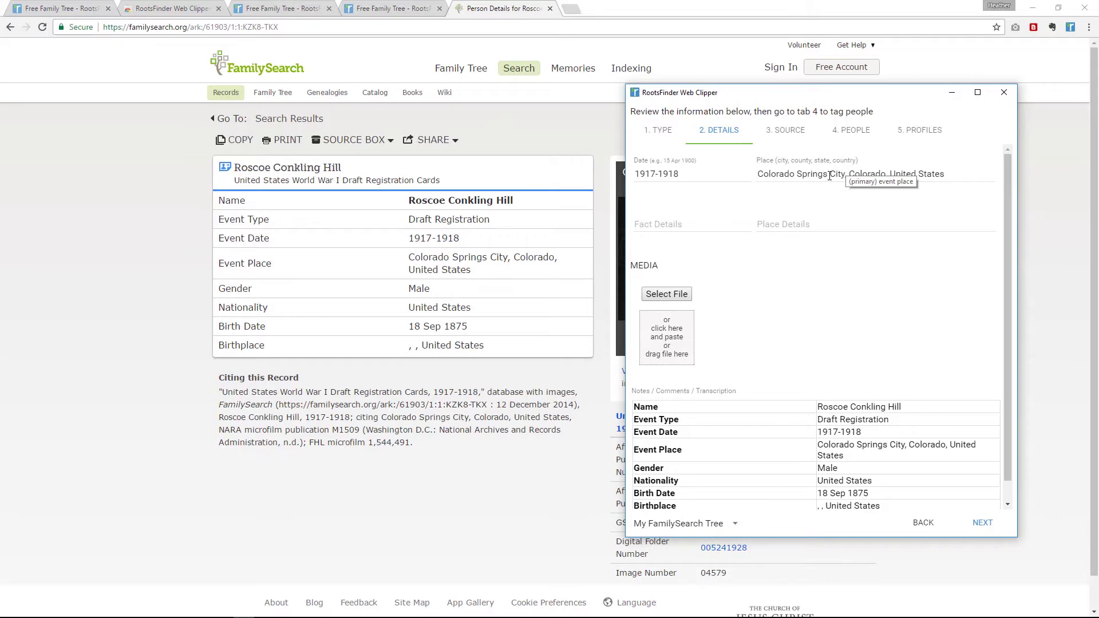
{"action": "left_click_drag", "start_coordinate": [828, 175], "coordinate": [1001, 198]}
{"action": "type", "text": ", C"}
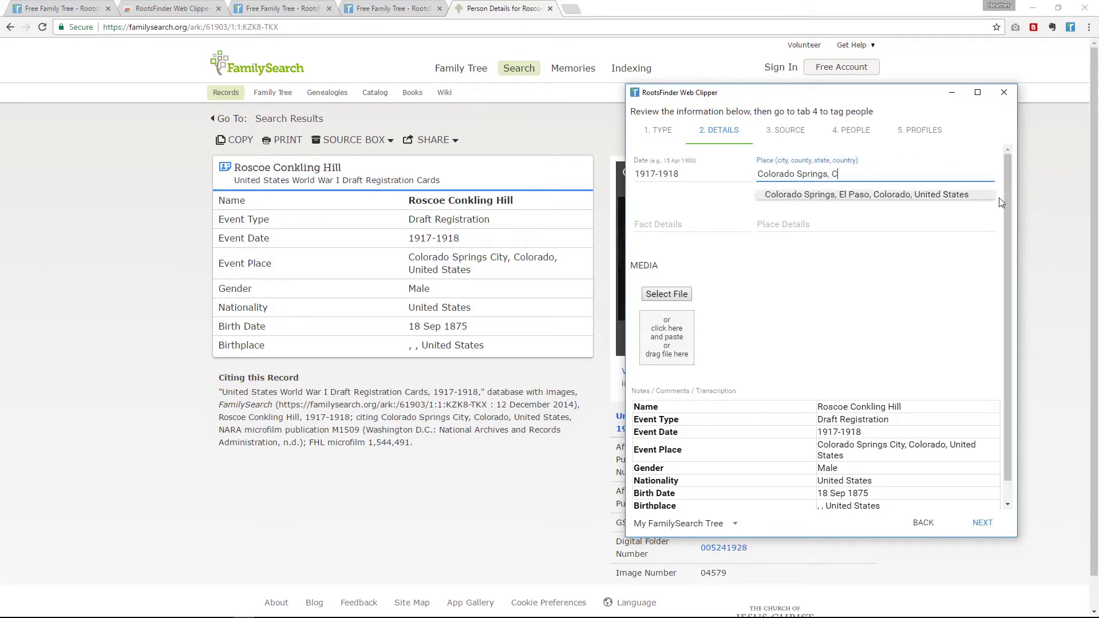
{"action": "left_click", "coordinate": [917, 195]}
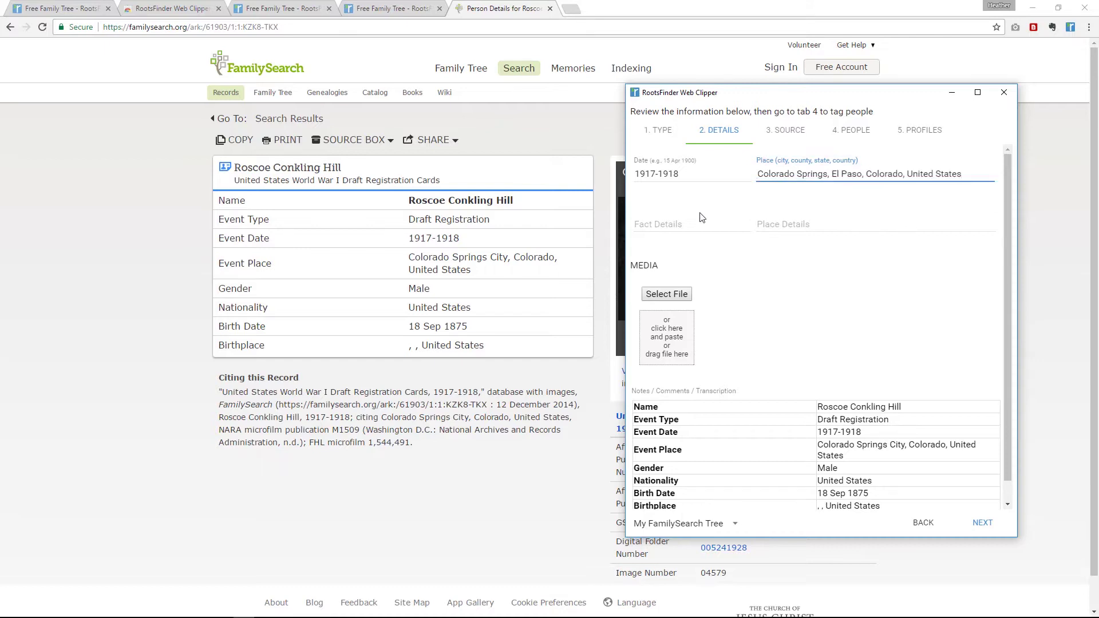
Step: Enter WWI Draft Registration as the fact details
{"action": "left_click", "coordinate": [677, 222]}
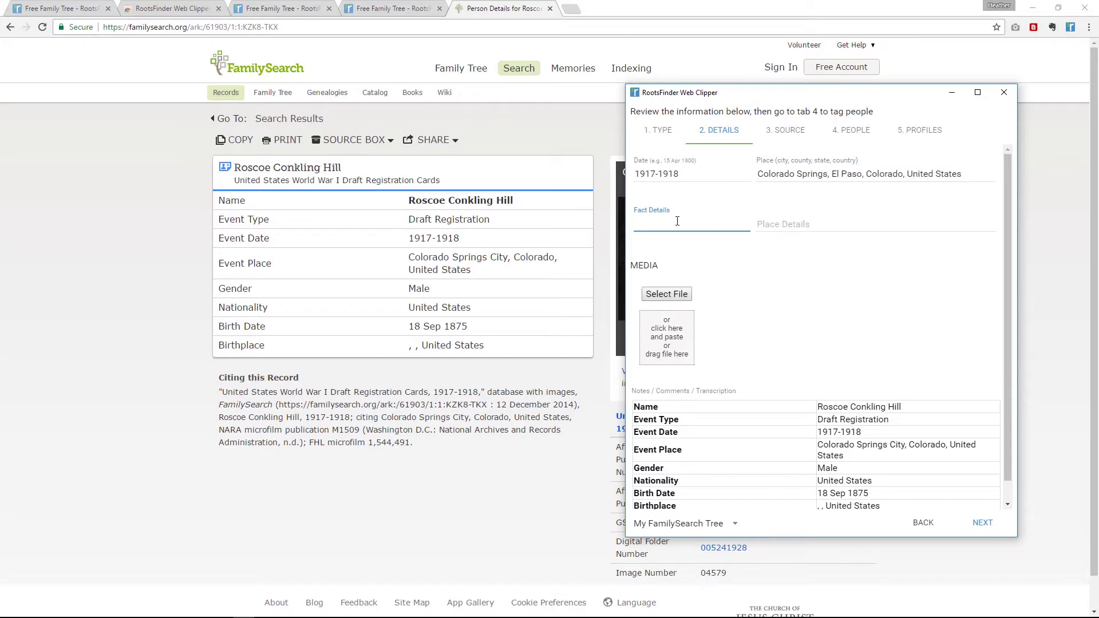
{"action": "type", "text": "WWI Draft Registration"}
Step: Try Registration Precinct as the place details and clear the field again
{"action": "left_click", "coordinate": [787, 228]}
{"action": "type", "text": "Registration Precinct"}
{"action": "key", "text": "ctrl+a"}
{"action": "key", "text": "BackSpace"}
{"action": "left_click", "coordinate": [770, 270]}
Step: Return to the FamilySearch record page and open the original document in a new browser tab
{"action": "left_click", "coordinate": [598, 125]}
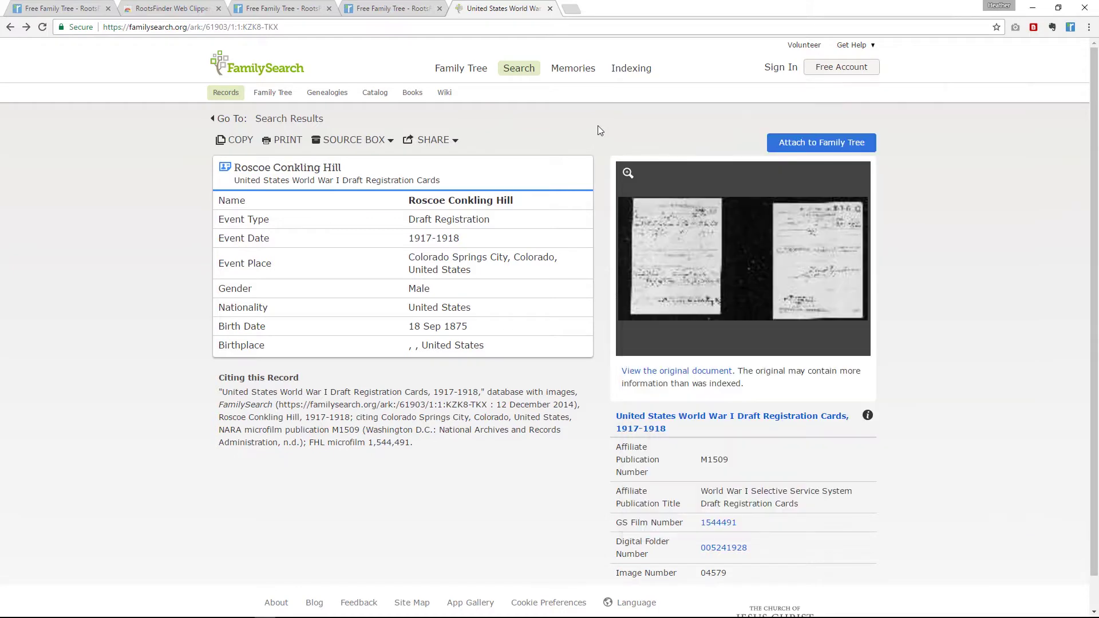
{"action": "right_click", "coordinate": [684, 371]}
{"action": "left_click", "coordinate": [718, 377]}
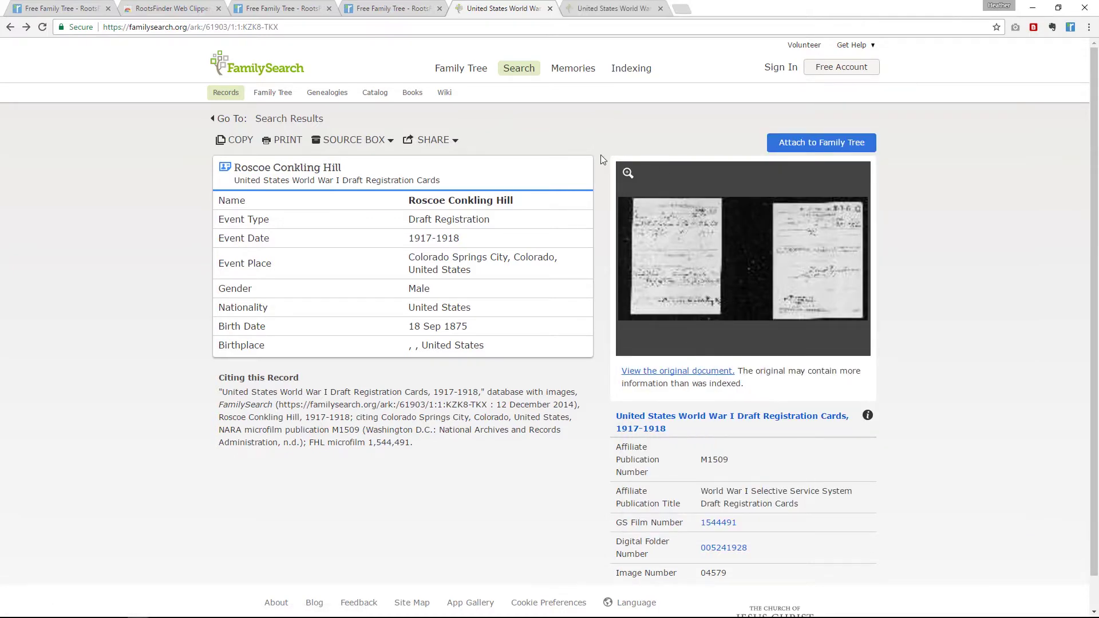
Step: Open the original document image of the draft registration card and download it
{"action": "left_click", "coordinate": [593, 8]}
{"action": "left_click", "coordinate": [1012, 139]}
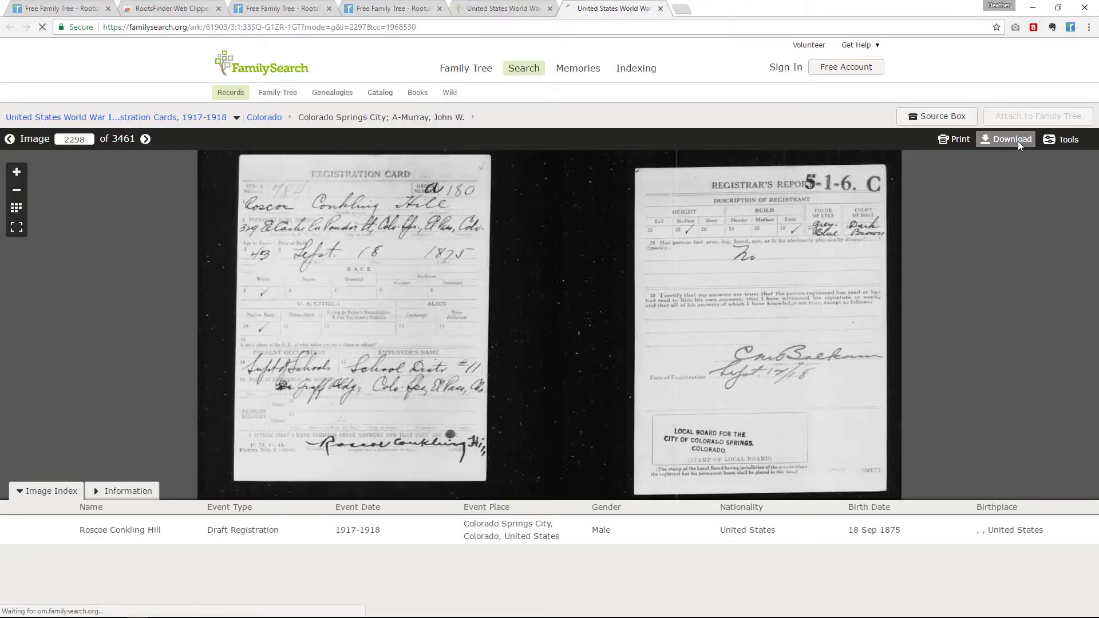
{"action": "key", "text": "alt+Tab"}
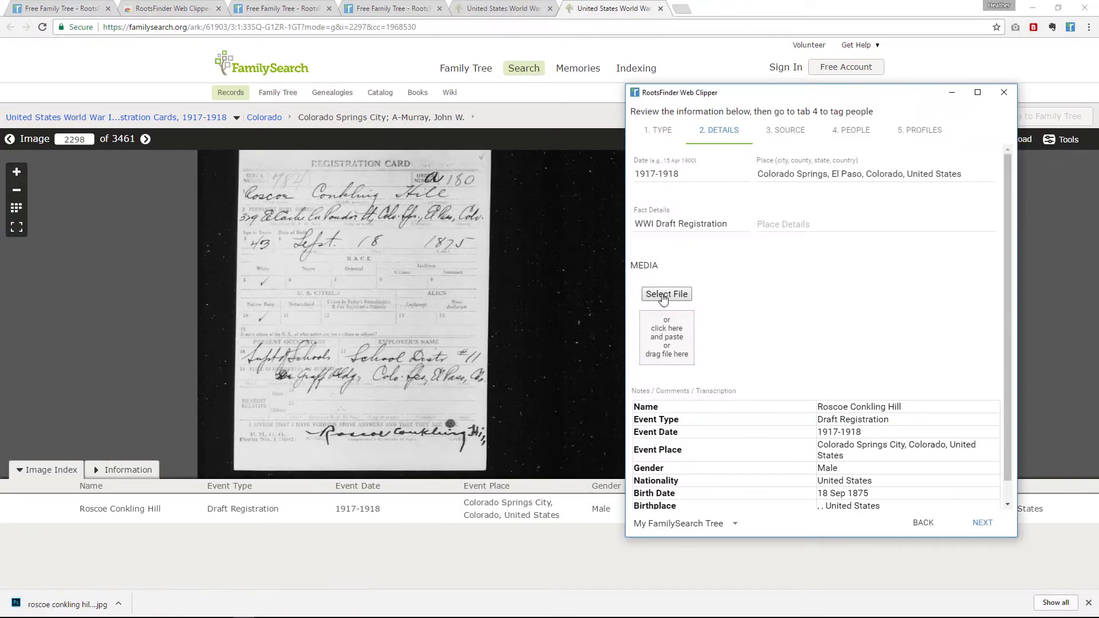
{"action": "left_click", "coordinate": [667, 362]}
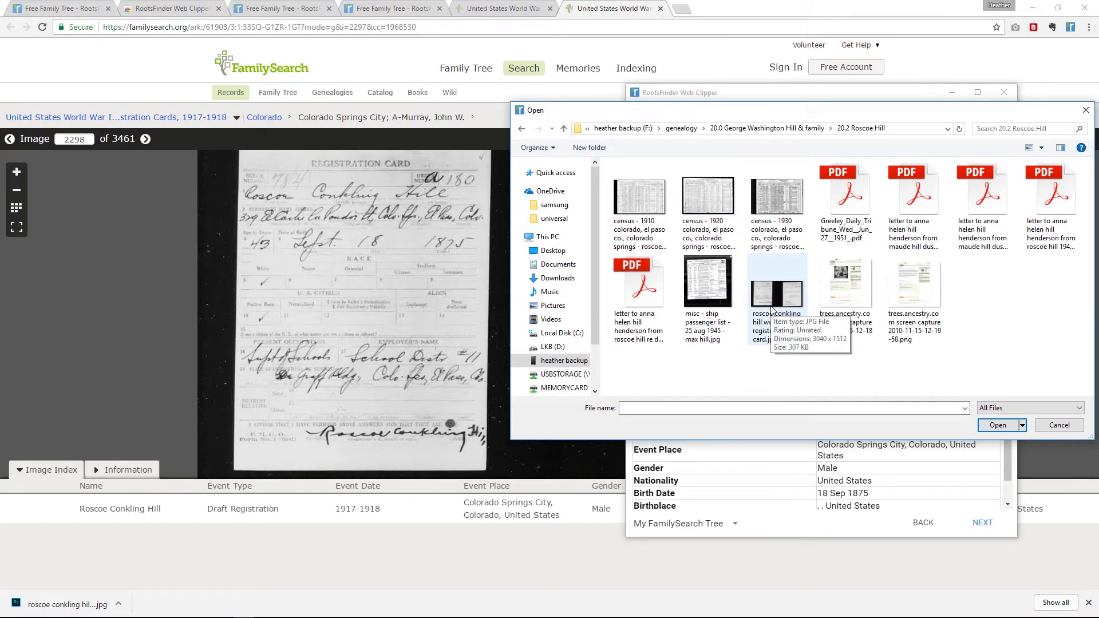
{"action": "left_click", "coordinate": [1051, 430]}
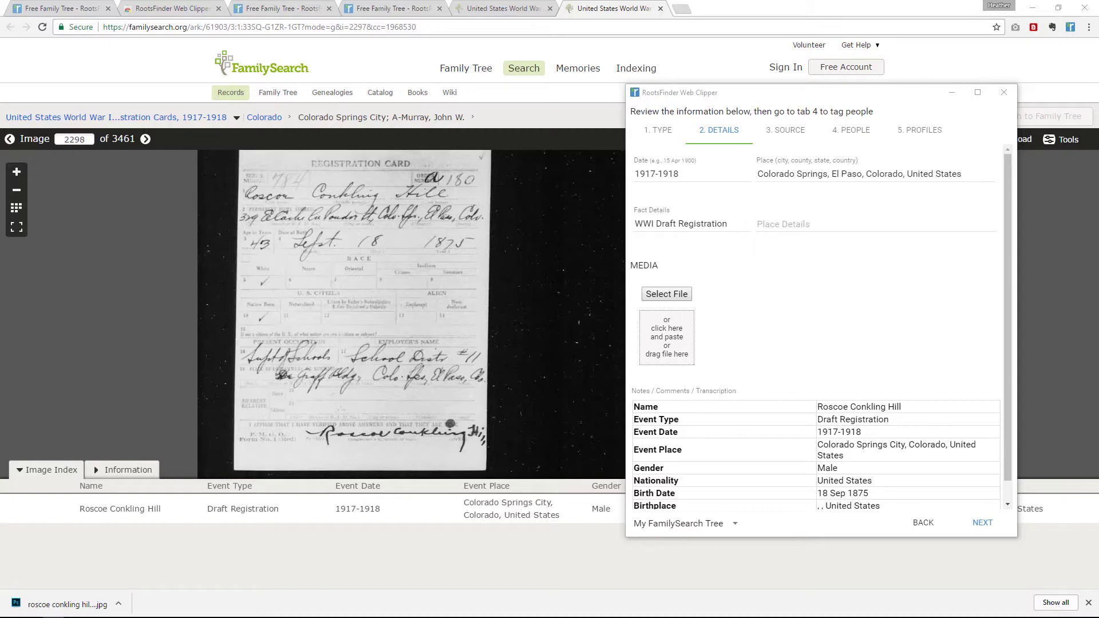
{"action": "left_click_drag", "start_coordinate": [1098, 236], "coordinate": [316, 167]}
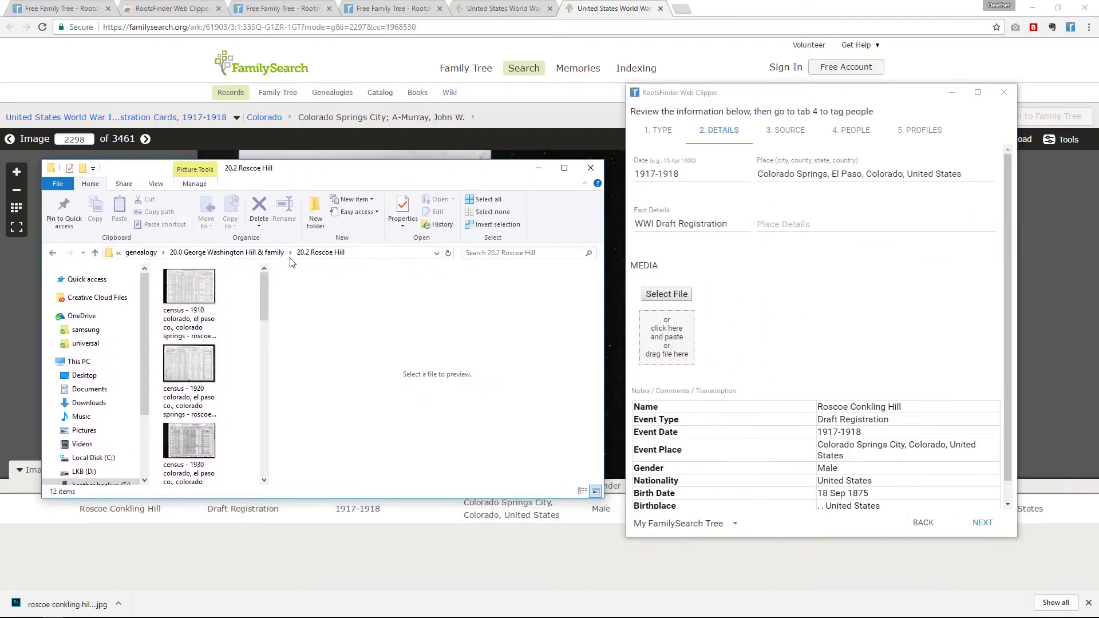
{"action": "left_click_drag", "start_coordinate": [263, 292], "coordinate": [263, 422]}
{"action": "left_click", "coordinate": [209, 399]}
{"action": "left_click_drag", "start_coordinate": [209, 400], "coordinate": [250, 401]}
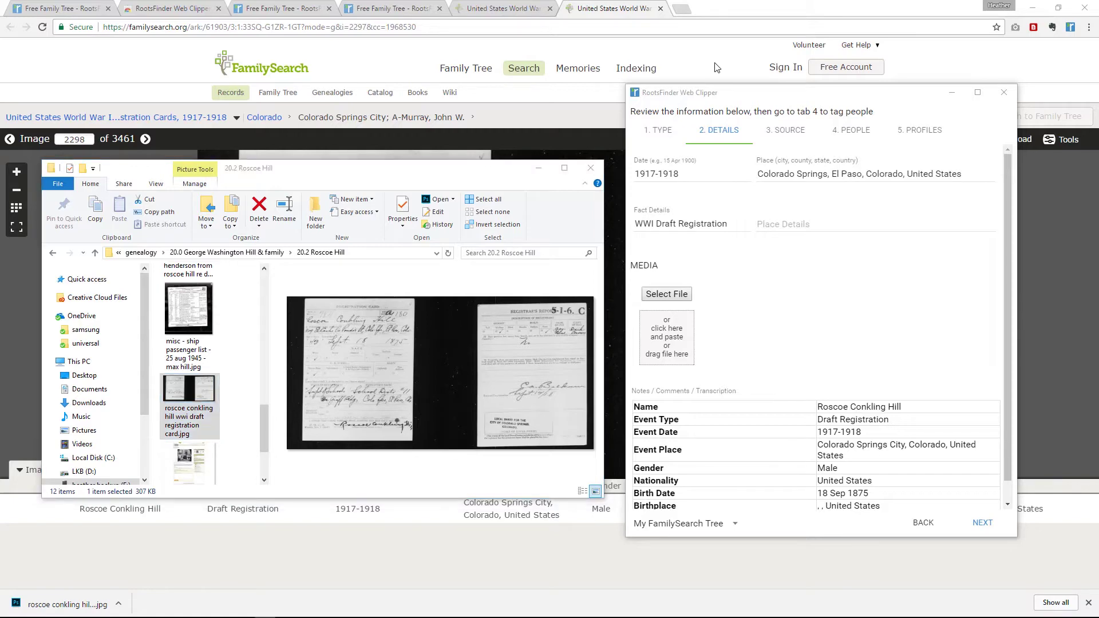
{"action": "left_click", "coordinate": [715, 67]}
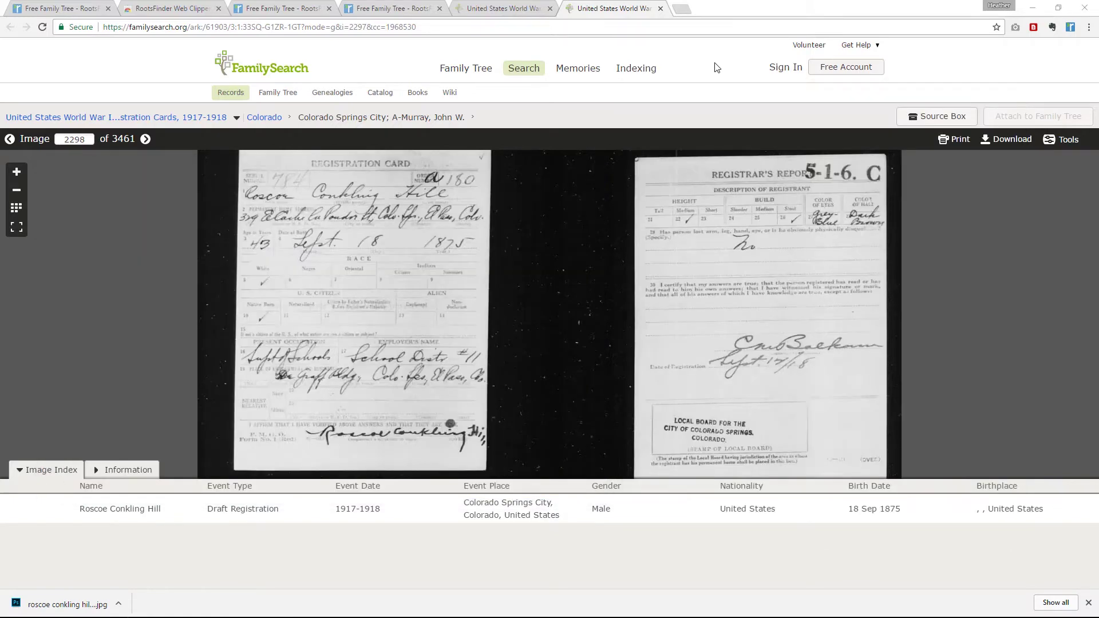
Step: Paste the copied screenshot into the clipping's media and crop it to the half showing the draft registration card
{"action": "key", "text": "alt+Tab"}
{"action": "left_click", "coordinate": [666, 332]}
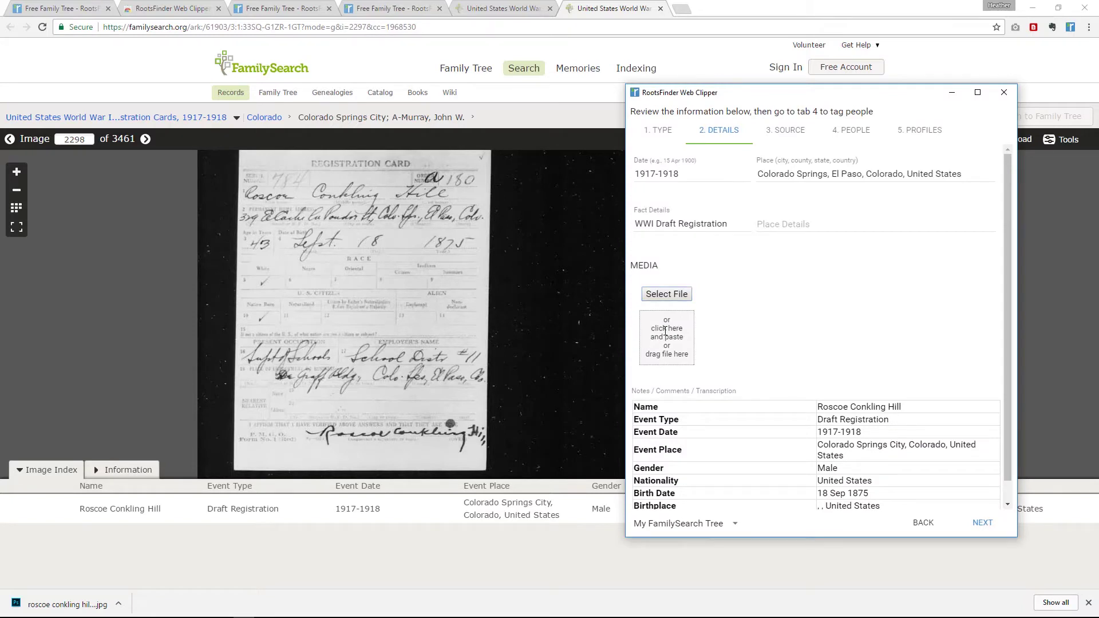
{"action": "key", "text": "ctrl+v"}
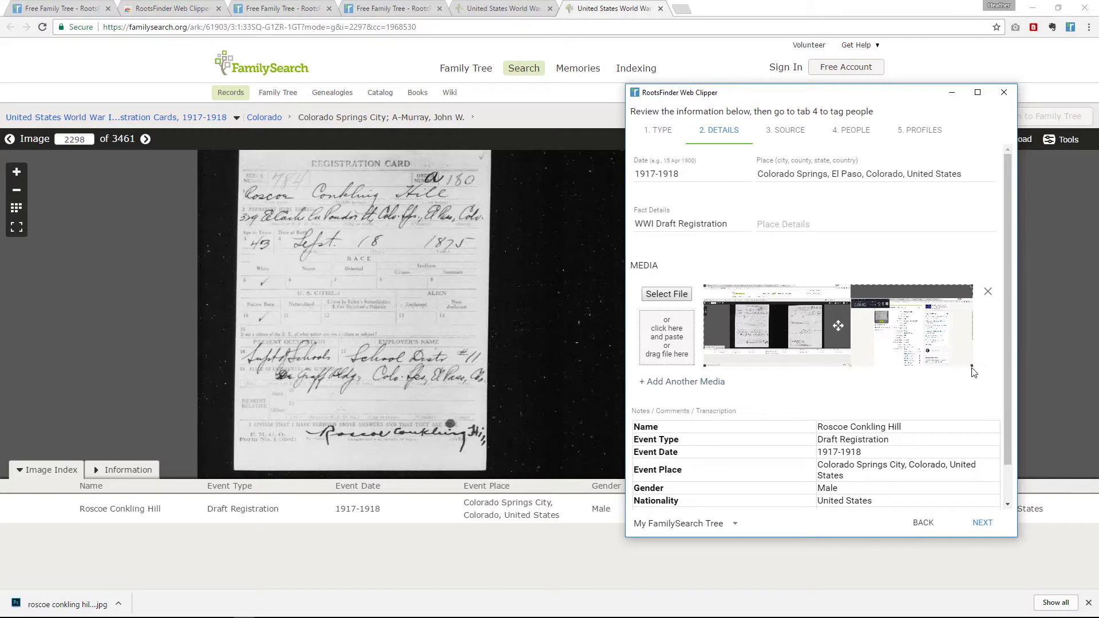
{"action": "left_click_drag", "start_coordinate": [972, 285], "coordinate": [850, 287]}
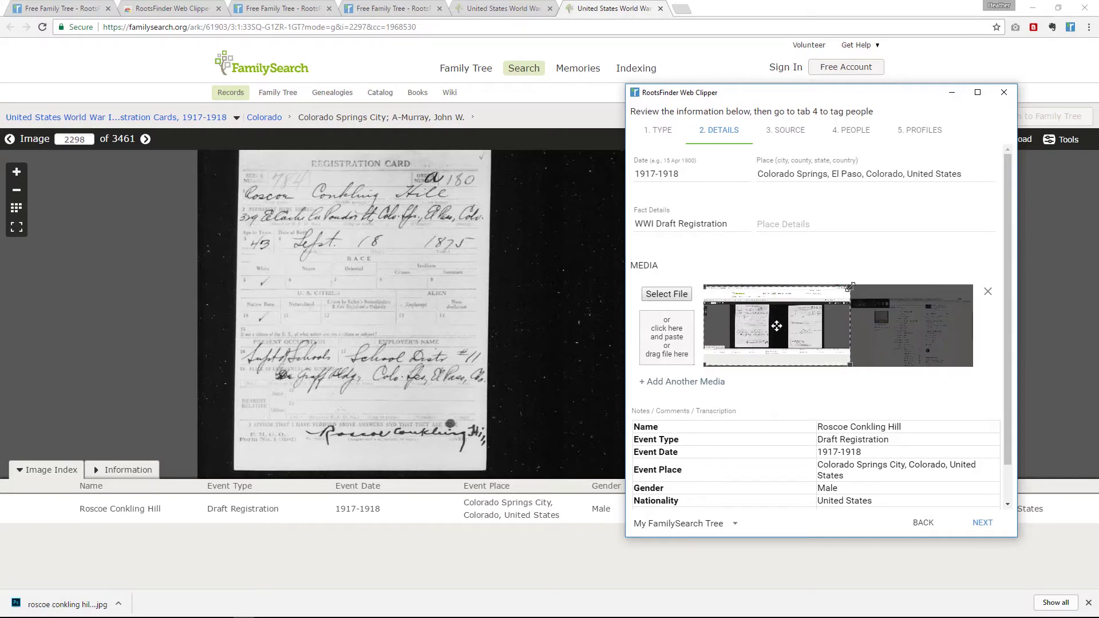
Step: Add another empty media slot to the clipping and continue to its source details
{"action": "left_click", "coordinate": [896, 386]}
{"action": "scroll", "coordinate": [896, 381], "scroll_direction": "down", "scroll_amount": 2}
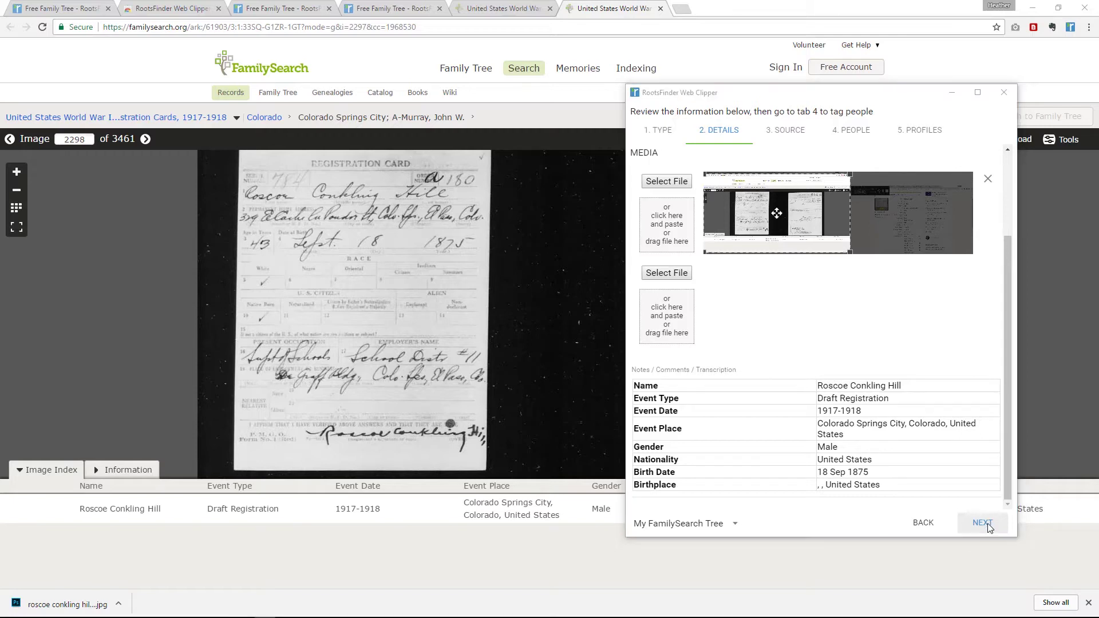
{"action": "left_click", "coordinate": [988, 524]}
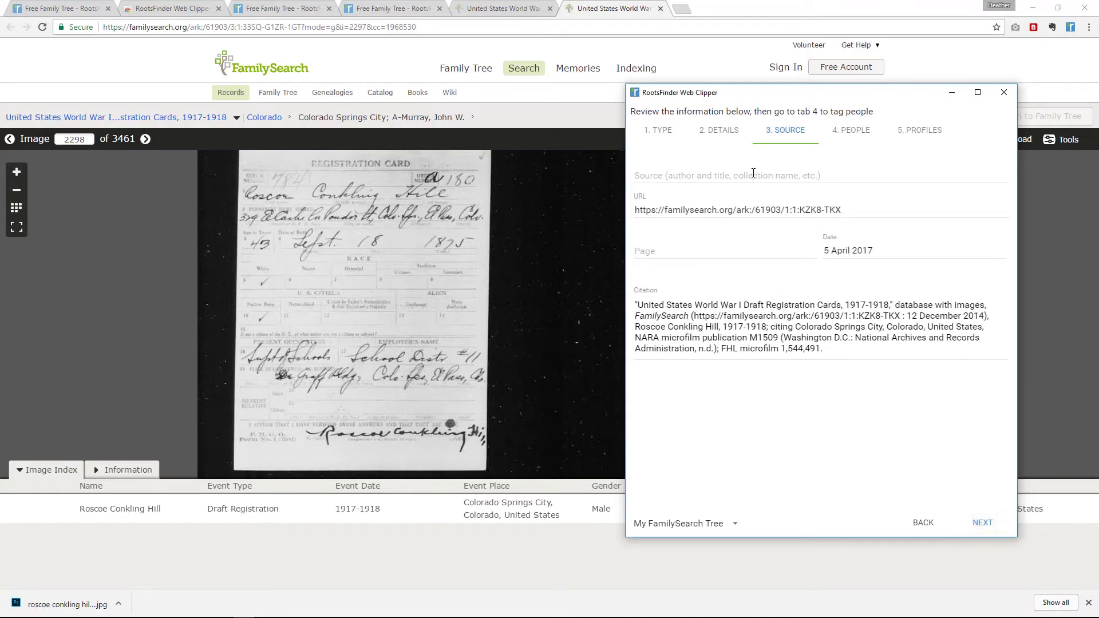
Step: Set the source title to United States World War I Draft Registration Cards, copied from the citation, followed by a hyphen and the registrant's full name
{"action": "left_click_drag", "start_coordinate": [989, 317], "coordinate": [817, 301]}
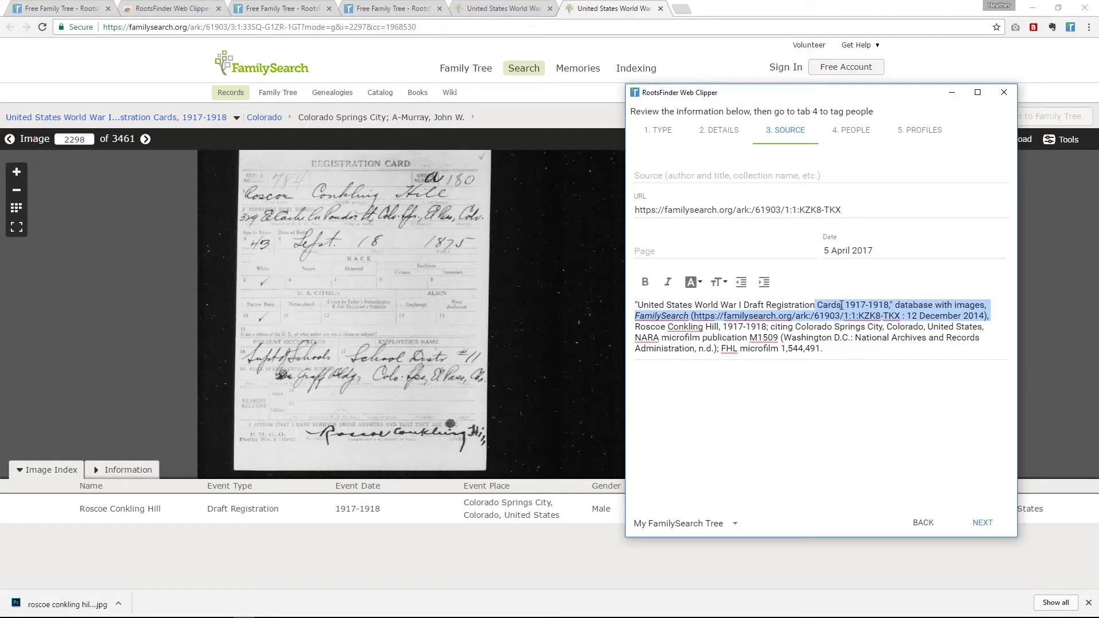
{"action": "left_click", "coordinate": [841, 304]}
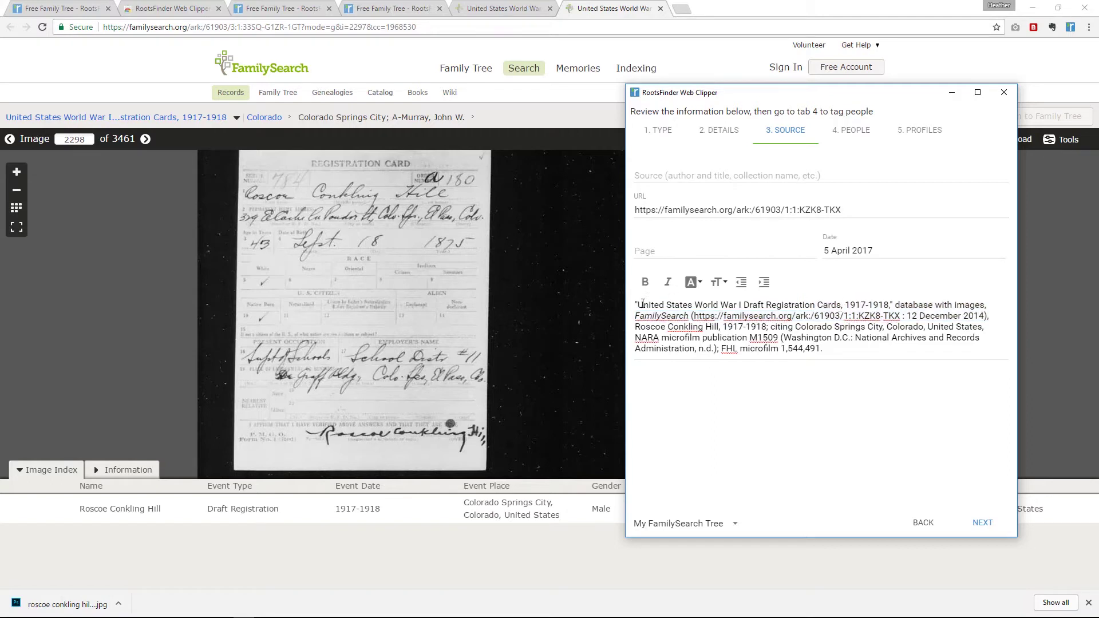
{"action": "left_click_drag", "start_coordinate": [638, 304], "coordinate": [842, 303]}
{"action": "key", "text": "ctrl+c"}
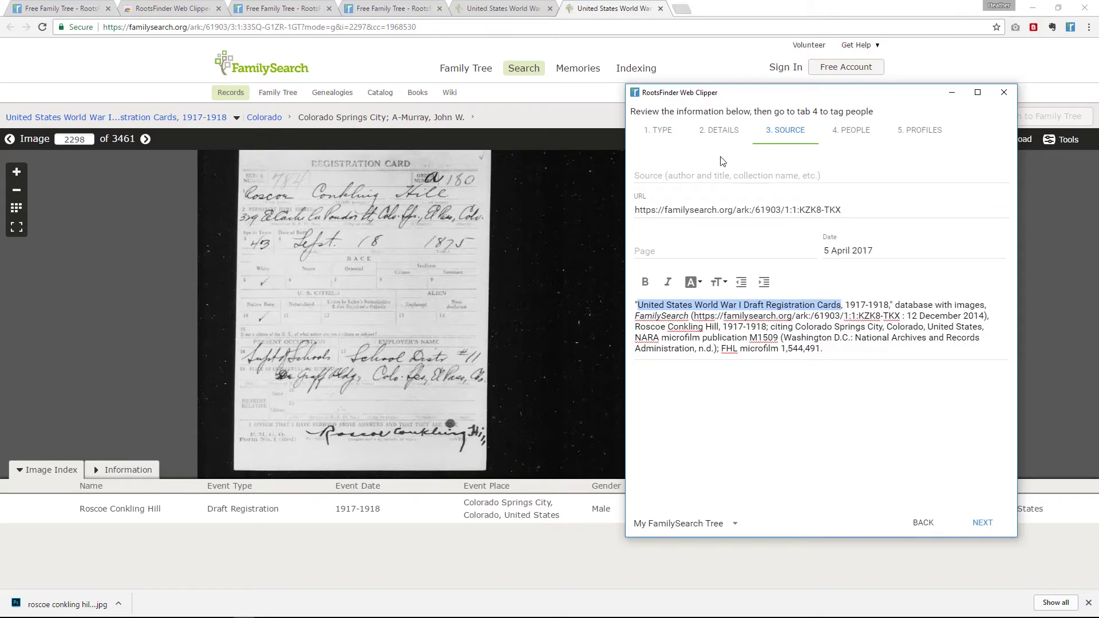
{"action": "left_click", "coordinate": [714, 175]}
{"action": "key", "text": "ctrl+v"}
{"action": "type", "text": "- Rosc"}
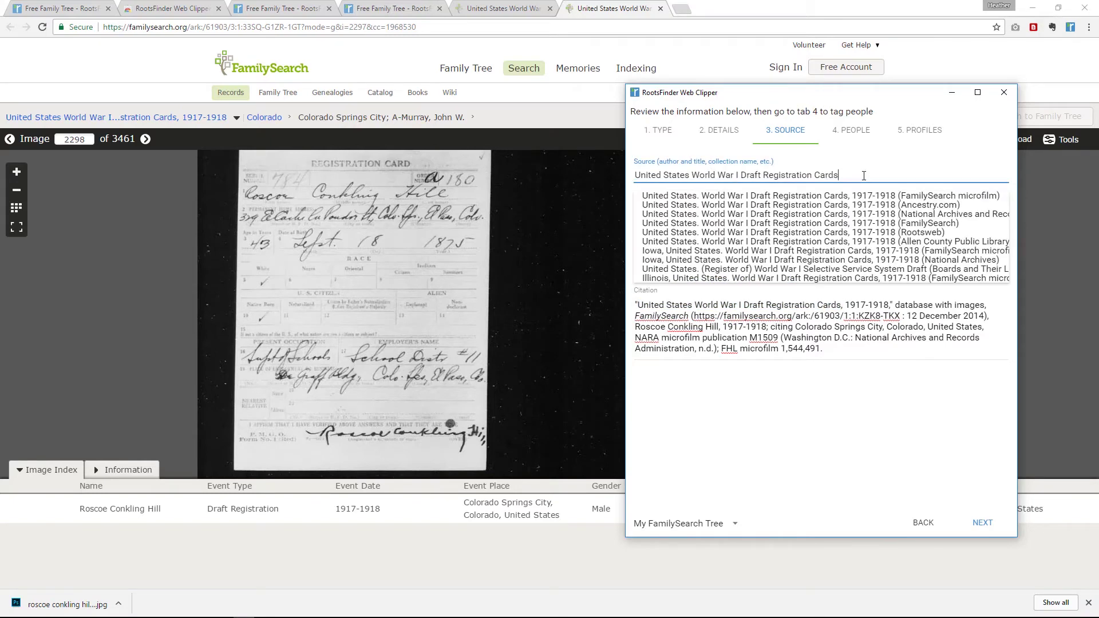
{"action": "type", "text": "oe "}
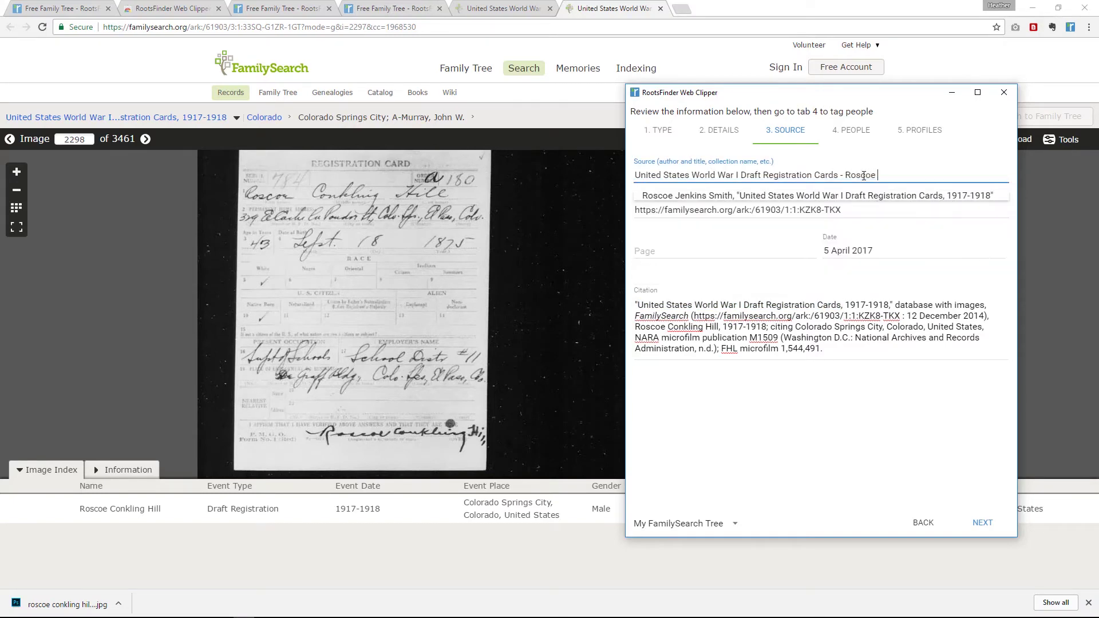
{"action": "type", "text": "Conkling Hill"}
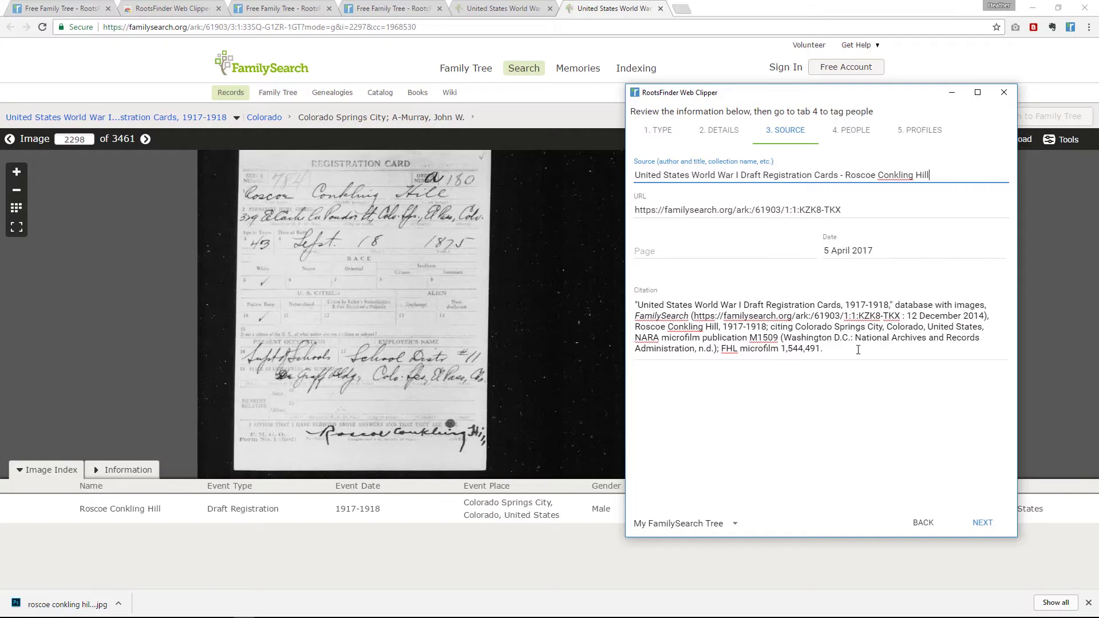
Step: Continue to tagging people and search the tree for the registrant by first name
{"action": "left_click", "coordinate": [982, 523]}
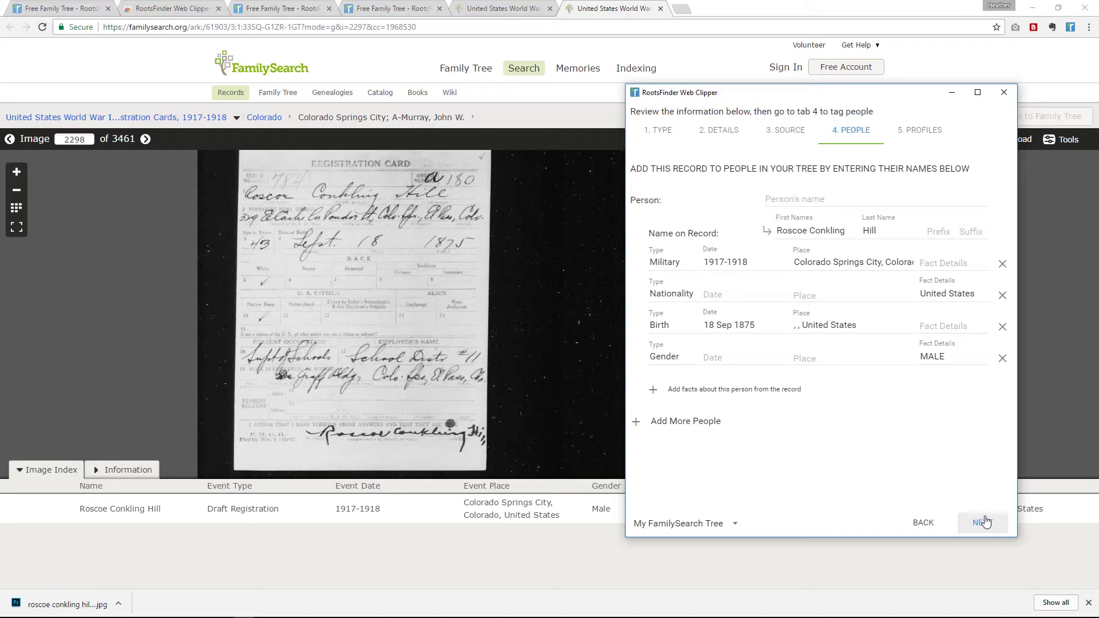
{"action": "left_click", "coordinate": [807, 195]}
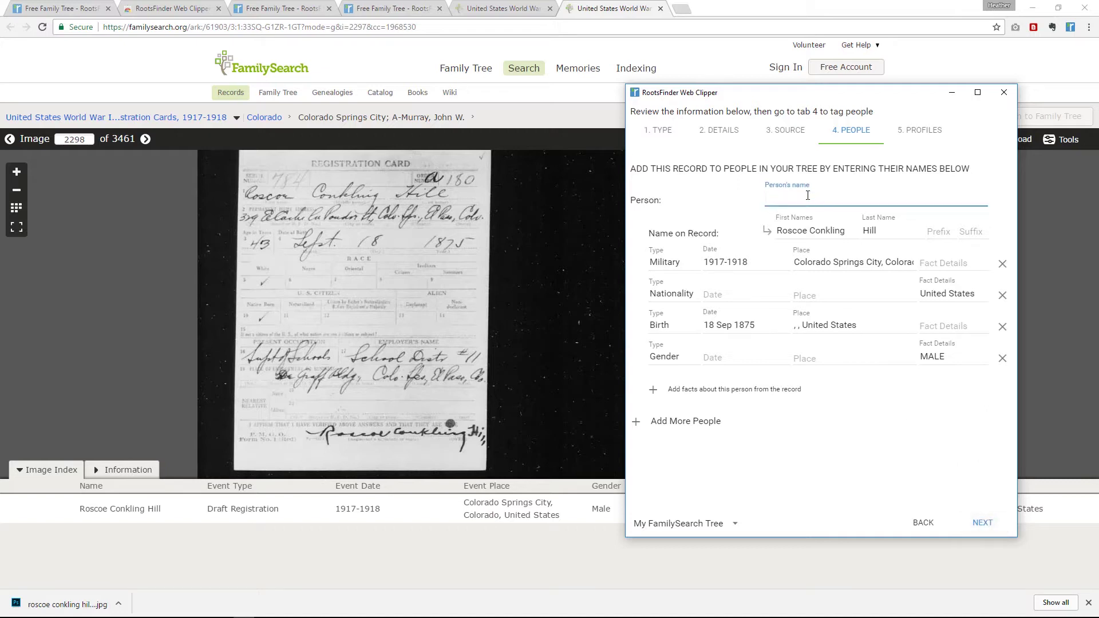
{"action": "type", "text": "Rosco"}
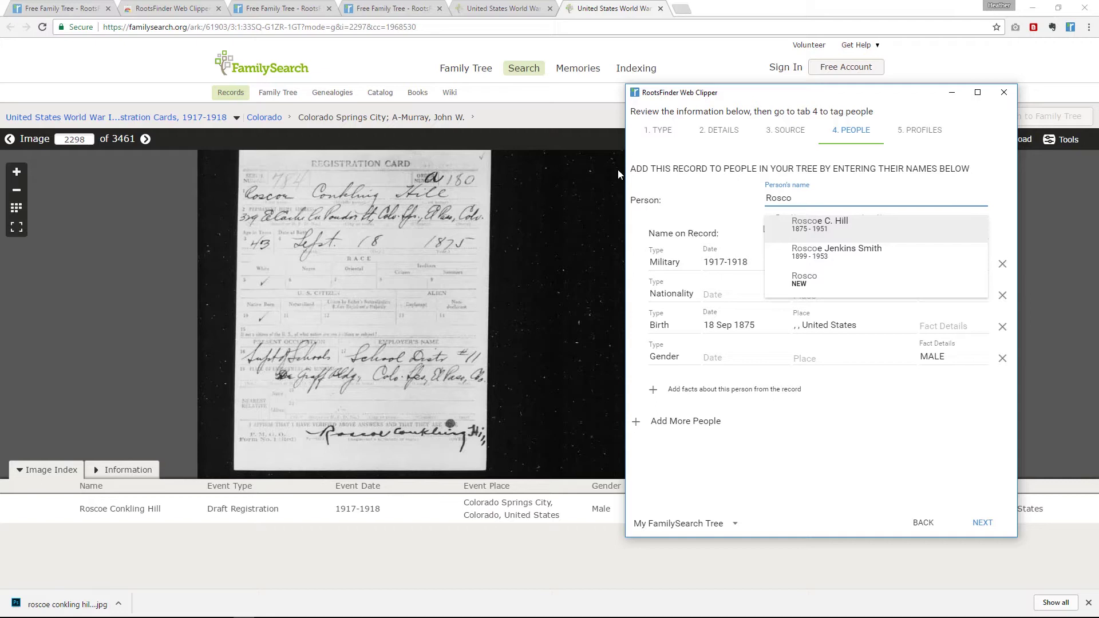
Step: Switch to the RootsFinder family tree and open its list of people
{"action": "left_click", "coordinate": [68, 8]}
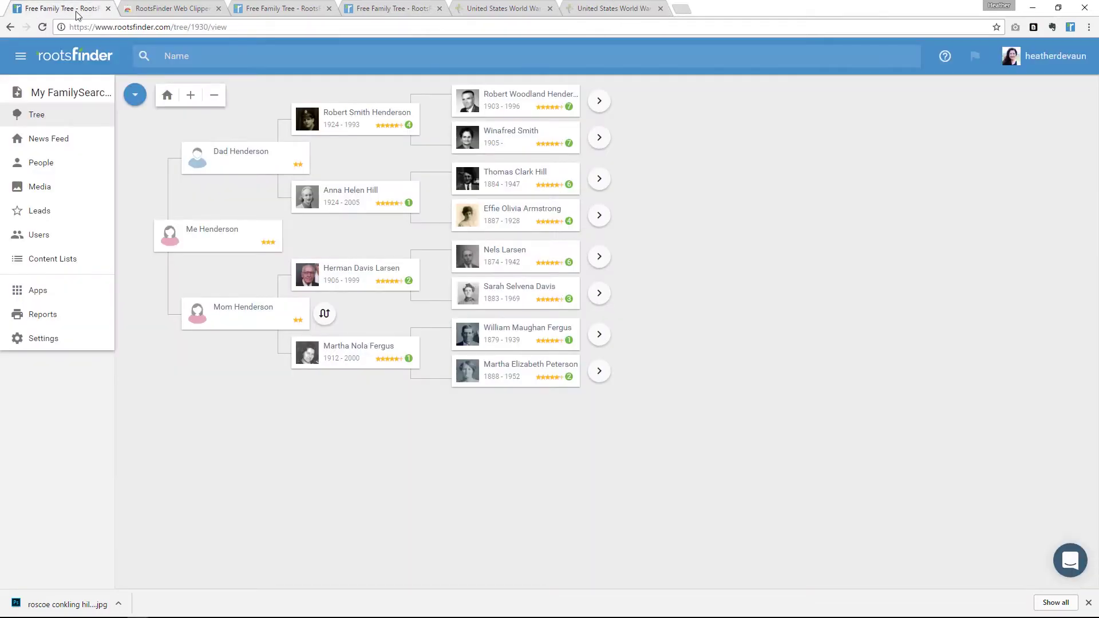
{"action": "left_click", "coordinate": [199, 59]}
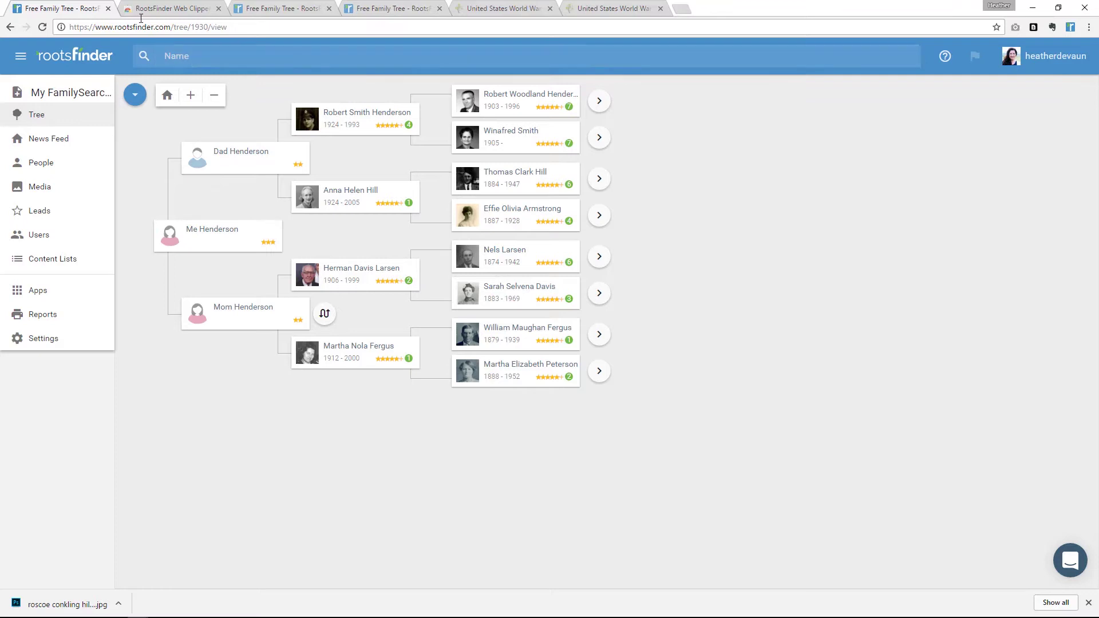
{"action": "left_click", "coordinate": [32, 165]}
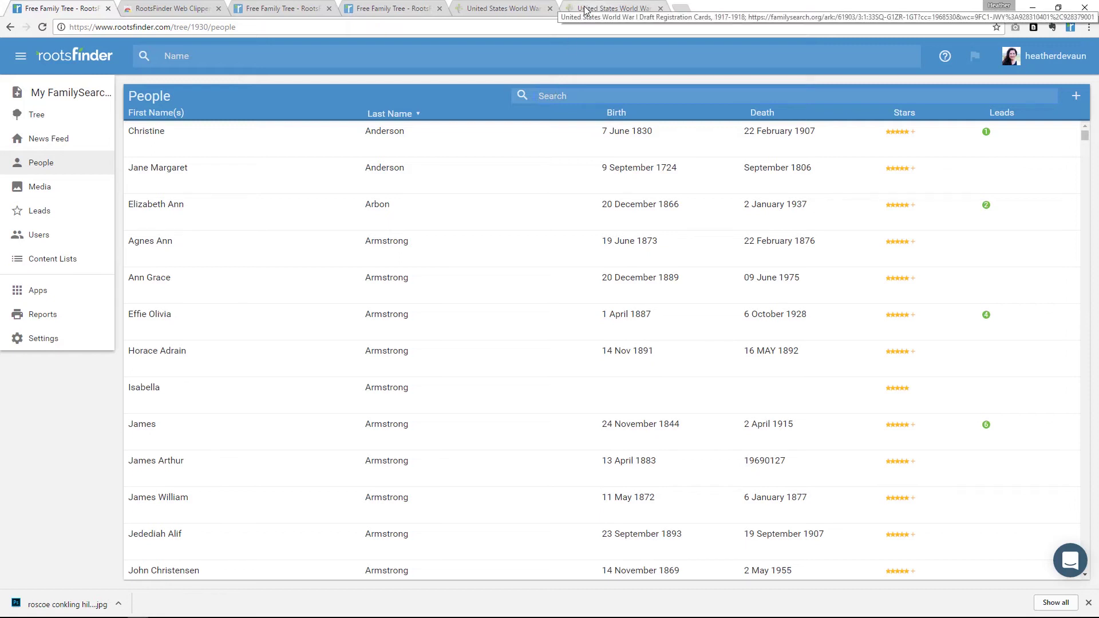
Step: Return to the FamilySearch record and the clipper, and tag the existing tree person who matches the registrant
{"action": "left_click", "coordinate": [517, 9]}
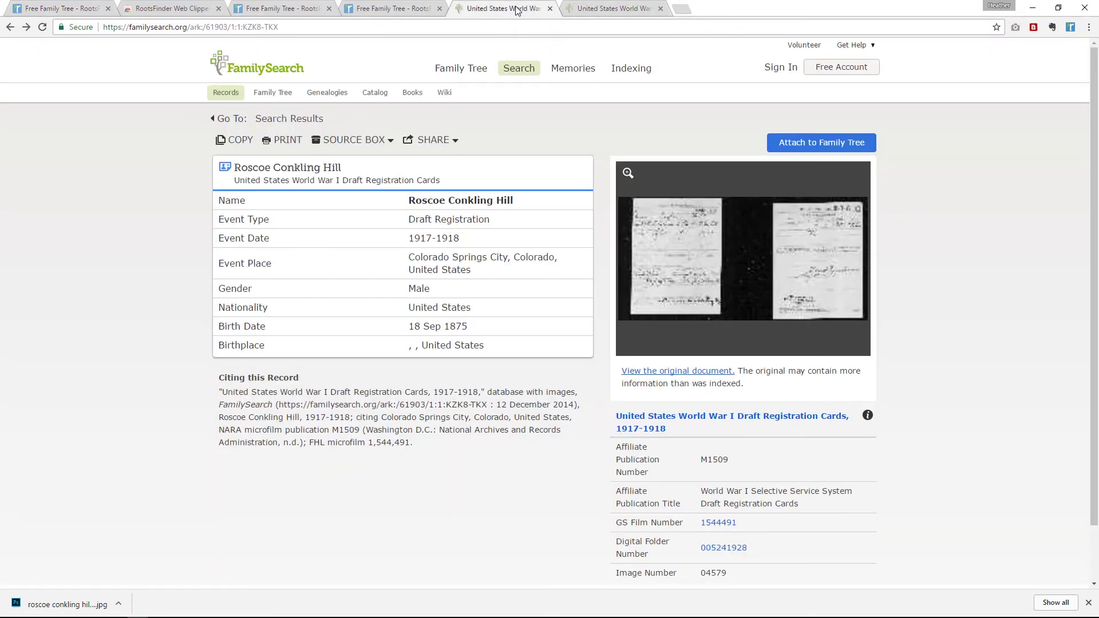
{"action": "key", "text": "alt+Tab"}
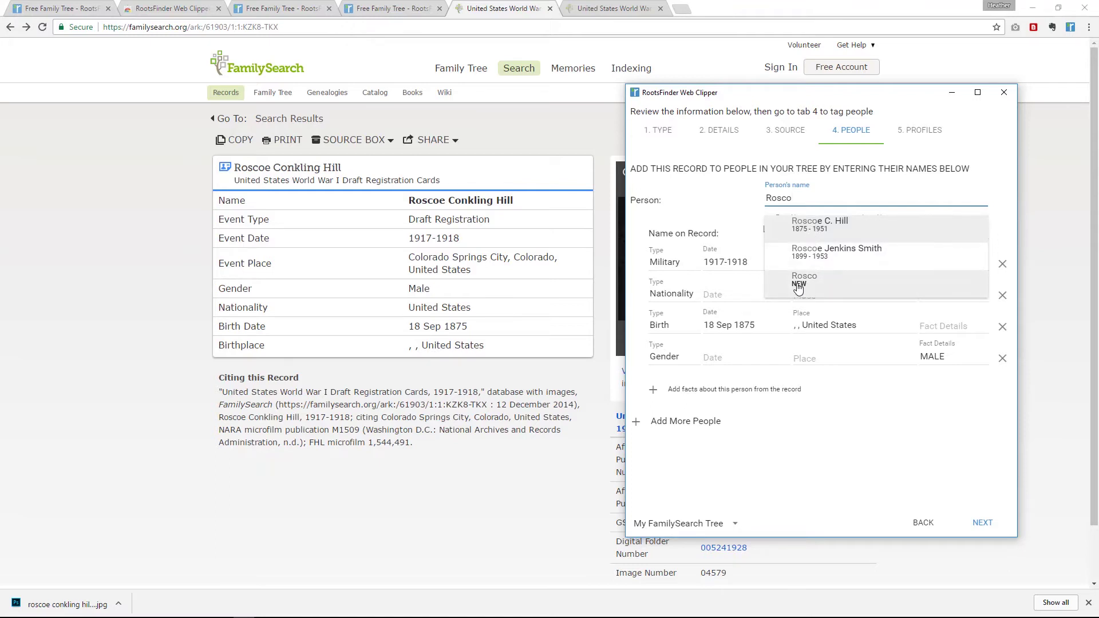
{"action": "left_click", "coordinate": [817, 229]}
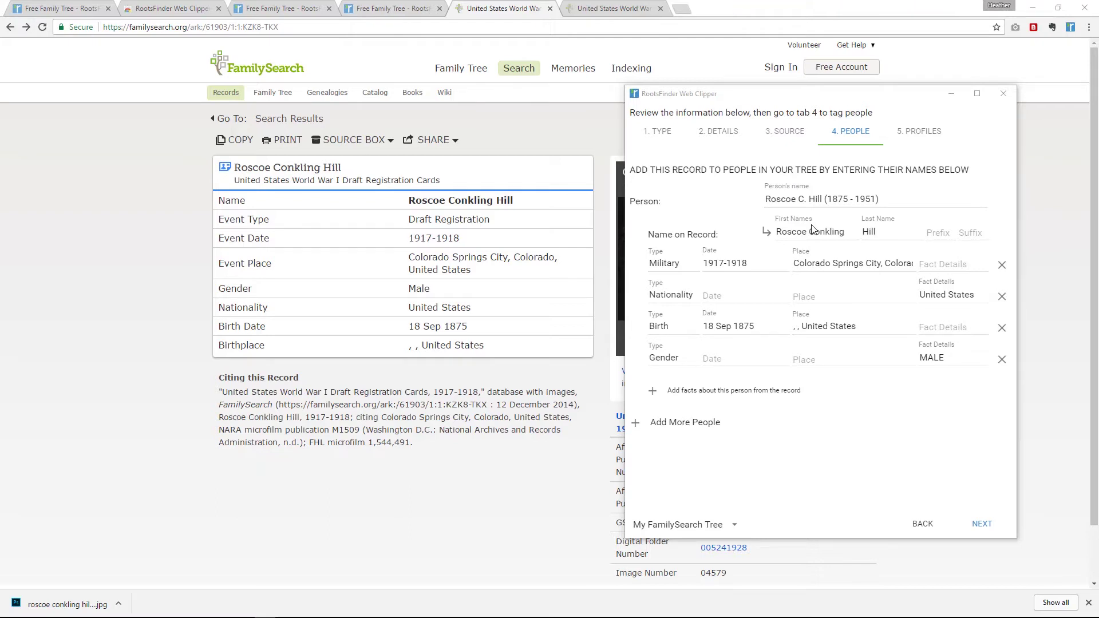
Step: Consult the registration date on the original card and set the Military fact's date to 12 Sep 1918
{"action": "left_click", "coordinate": [612, 9]}
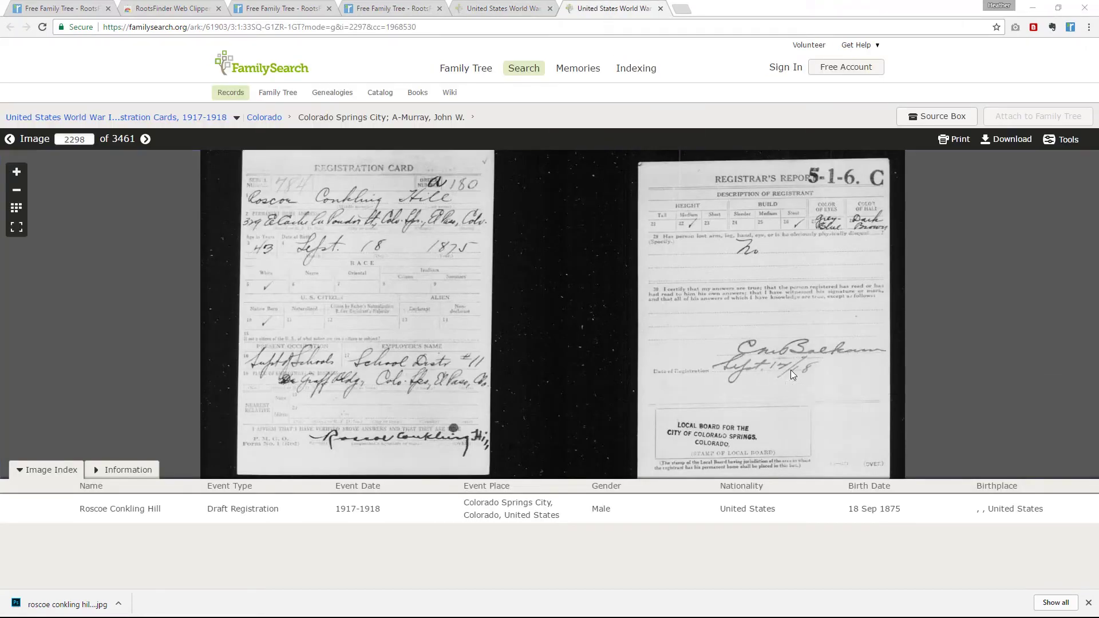
{"action": "key", "text": "alt+Tab"}
{"action": "left_click", "coordinate": [725, 263]}
{"action": "type", "text": "12 Seo"}
{"action": "key", "text": "BackSpace"}
{"action": "type", "text": "p 1918"}
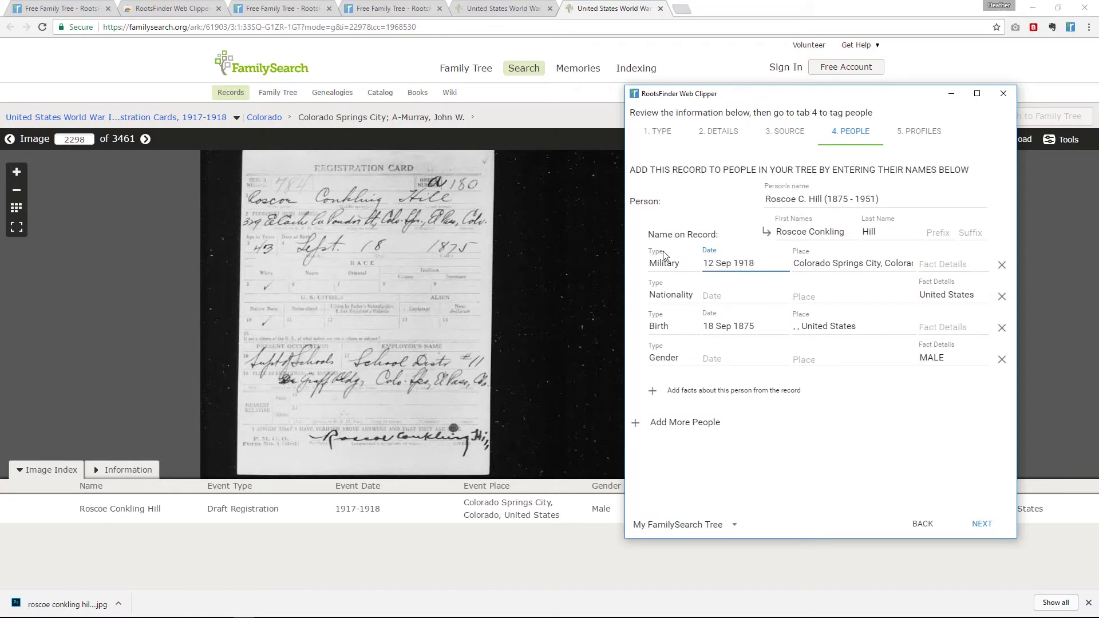
Step: Set the Military fact's place to the suggested Colorado Springs, El Paso, Colorado entry
{"action": "left_click_drag", "start_coordinate": [886, 262], "coordinate": [692, 247]}
{"action": "key", "text": "BackSpace"}
{"action": "type", "text": "Colr"}
{"action": "key", "text": "BackSpace"}
{"action": "type", "text": "orado Spring"}
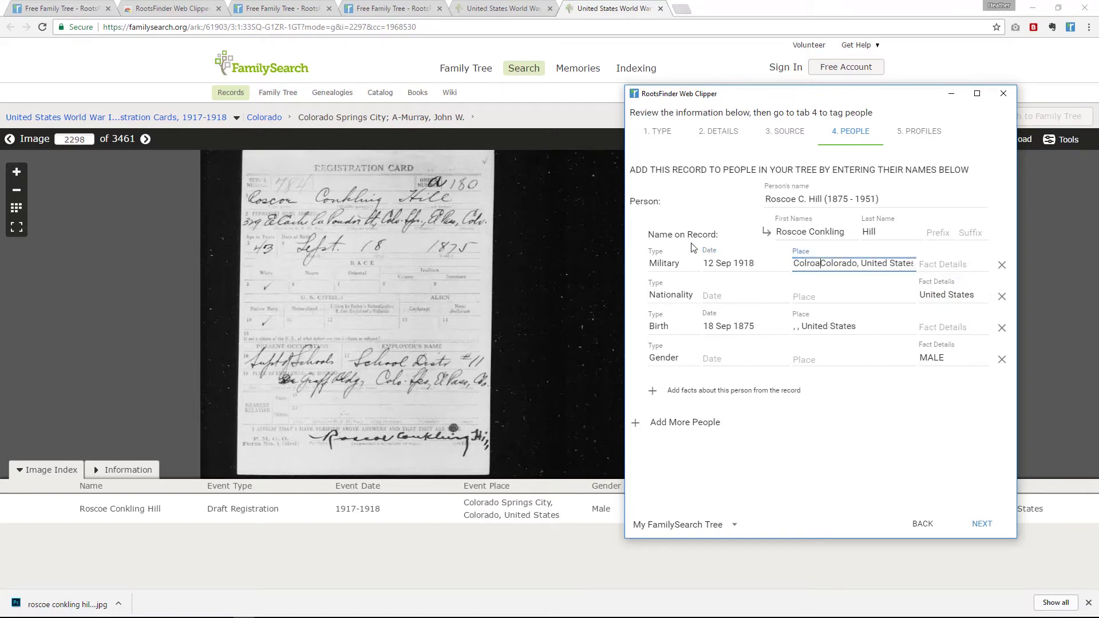
{"action": "type", "text": "s,"}
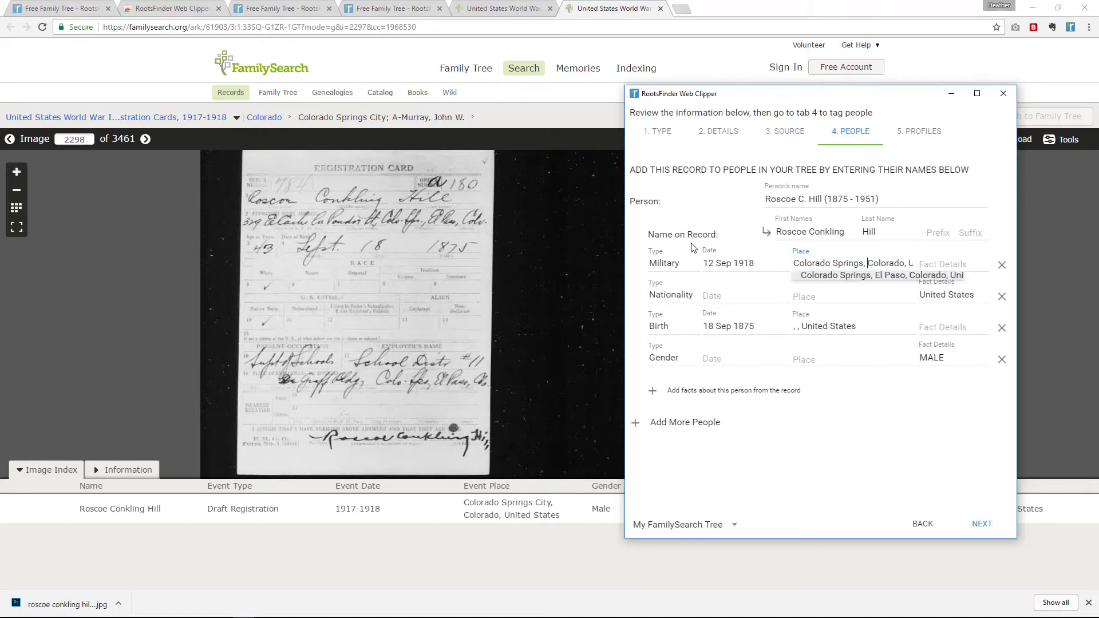
{"action": "left_click", "coordinate": [825, 276]}
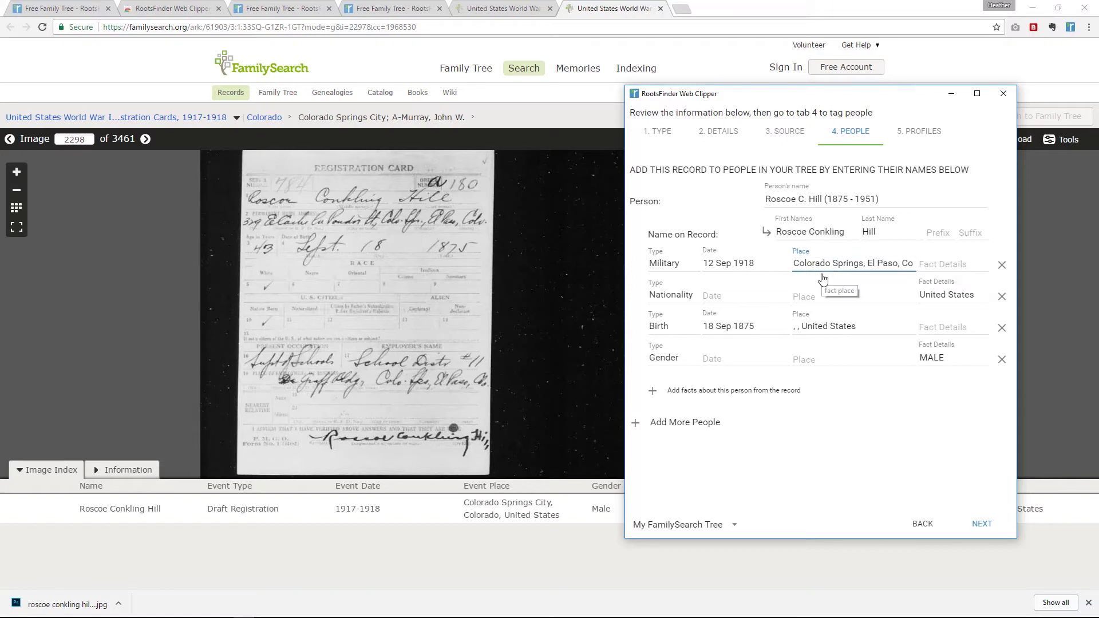
Step: Change the event date in the clipping's details to 12 Sep 1918 and return to the tagged people
{"action": "left_click", "coordinate": [719, 132]}
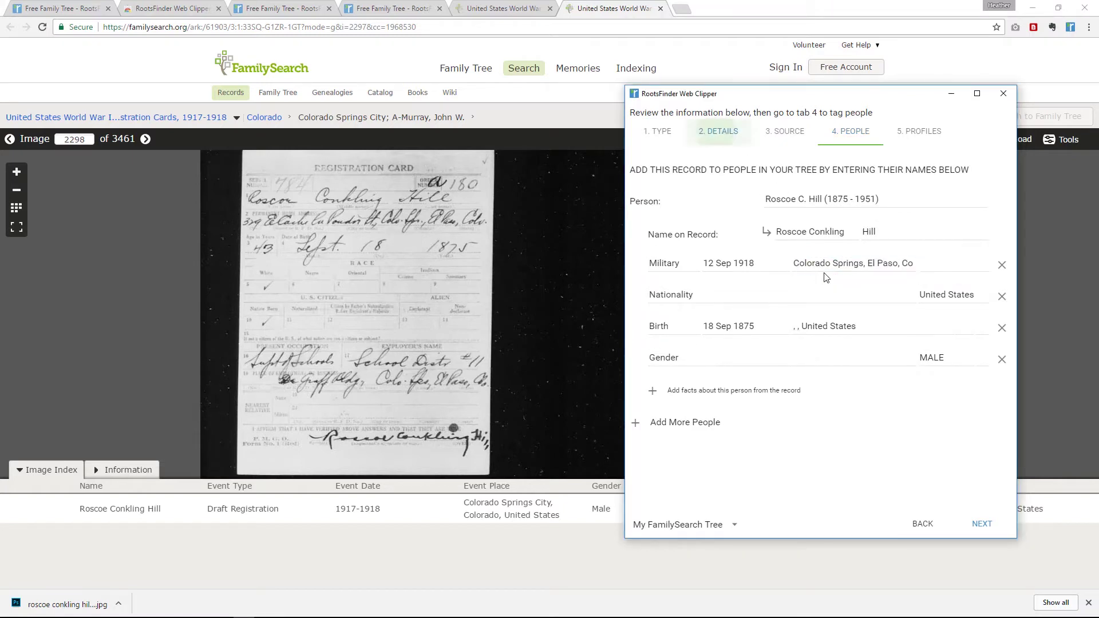
{"action": "triple_click", "coordinate": [659, 176]}
{"action": "type", "text": "12"}
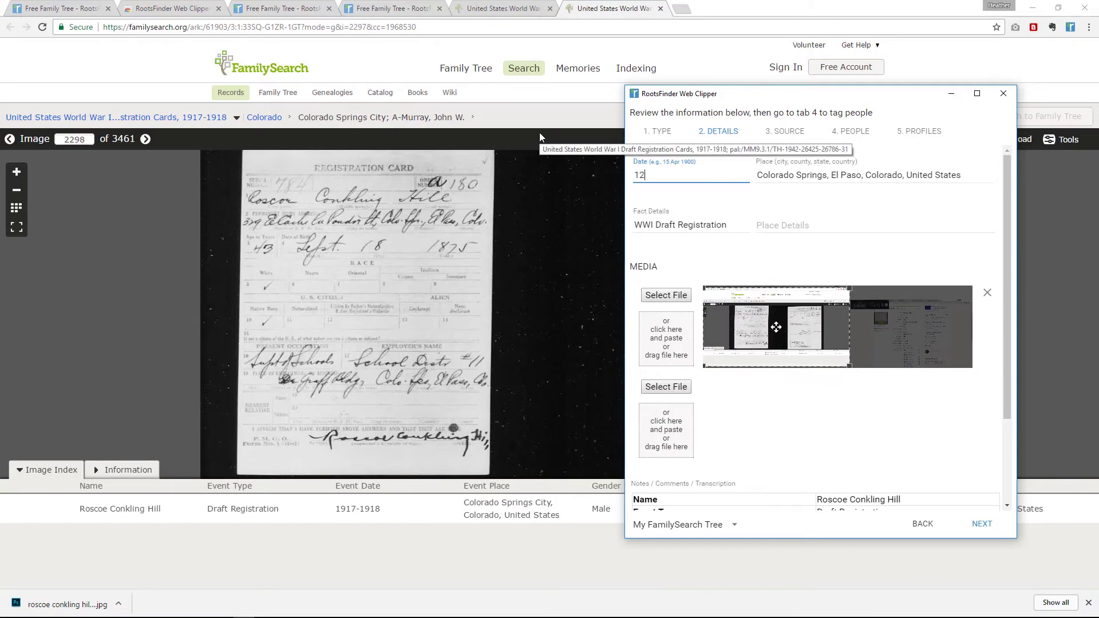
{"action": "type", "text": " Sep 1918"}
{"action": "key", "text": "BackSpace"}
{"action": "type", "text": "8"}
{"action": "left_click", "coordinate": [853, 133]}
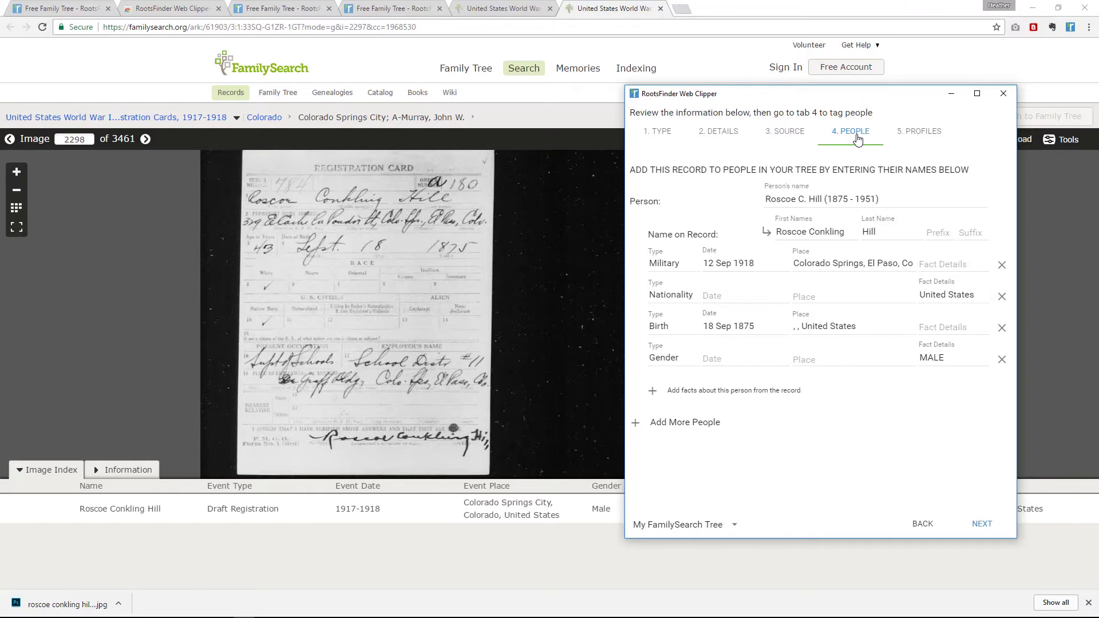
Step: Add a Residence fact with the place Colorado Springs, El Paso, Colorado, and the registrant's street address from the card as its details
{"action": "left_click", "coordinate": [653, 390]}
{"action": "left_click", "coordinate": [668, 385]}
{"action": "type", "text": "res"}
{"action": "left_click", "coordinate": [685, 369]}
{"action": "left_click", "coordinate": [740, 391]}
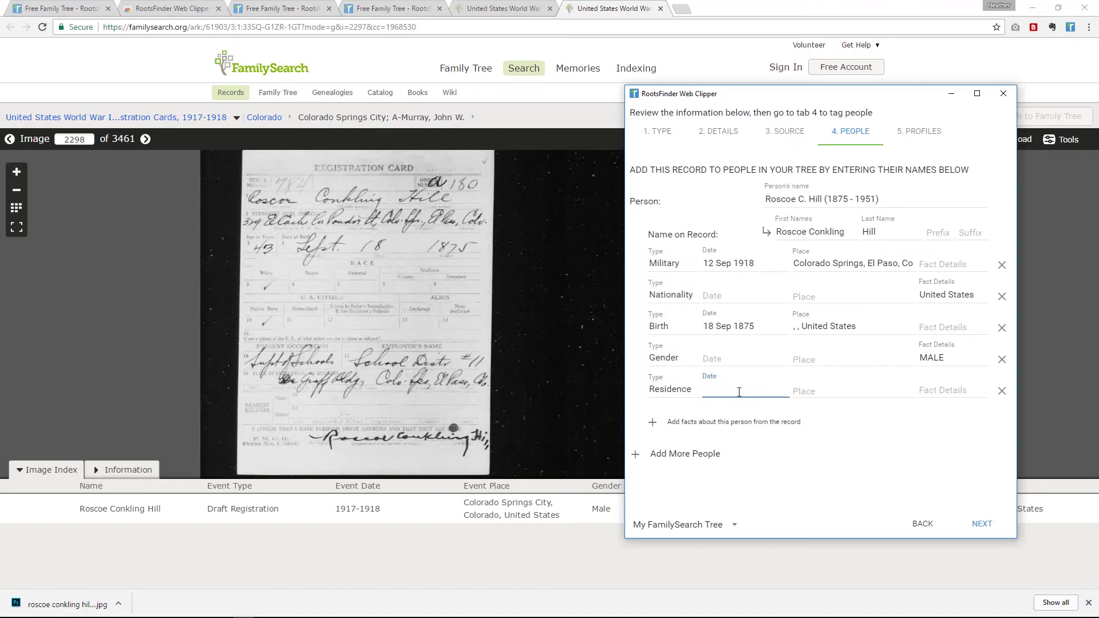
{"action": "left_click", "coordinate": [802, 393]}
{"action": "type", "text": "Colorado S"}
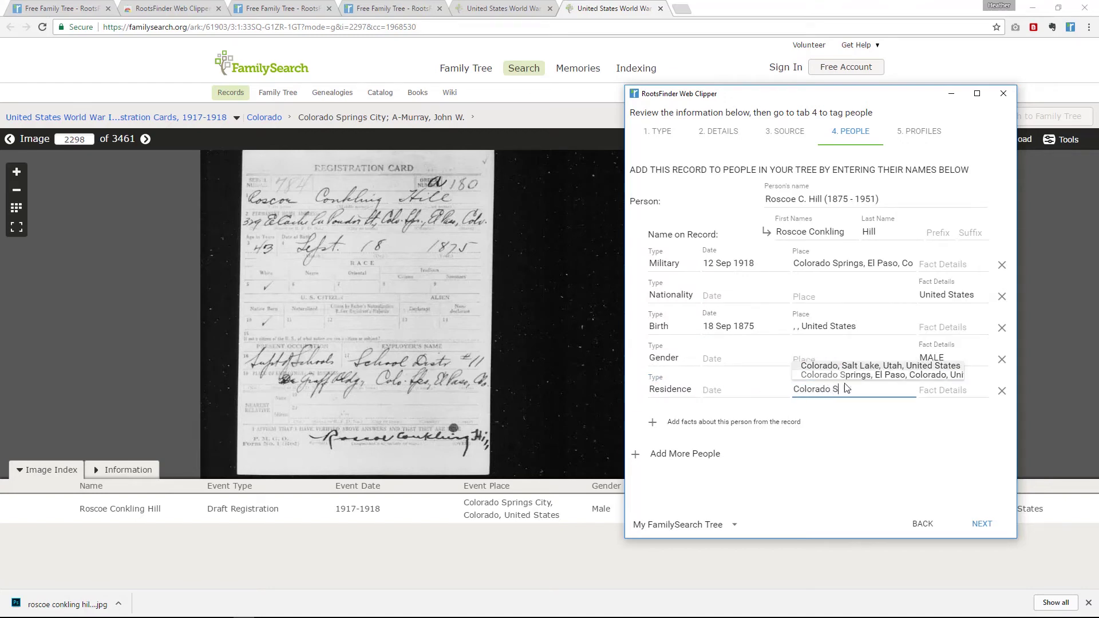
{"action": "left_click", "coordinate": [850, 376]}
{"action": "left_click", "coordinate": [948, 385]}
{"action": "type", "text": "329 E Cache La "}
{"action": "type", "text": "Poudre S"}
{"action": "type", "text": "t."}
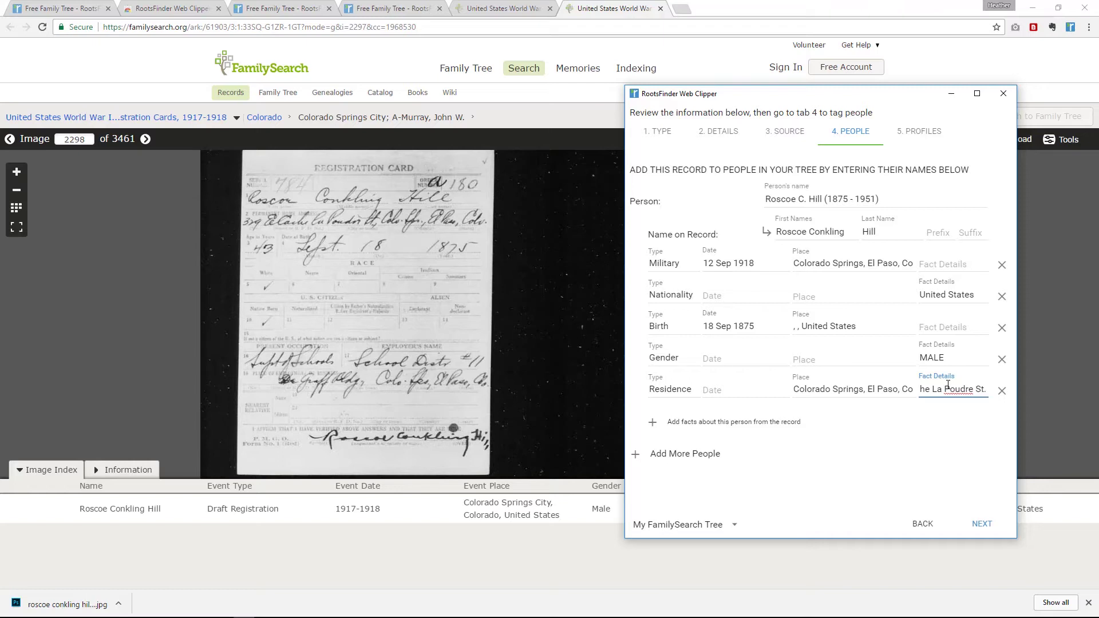
Step: Add an Age fact from the registration card with 43 as its details
{"action": "left_click", "coordinate": [653, 422]}
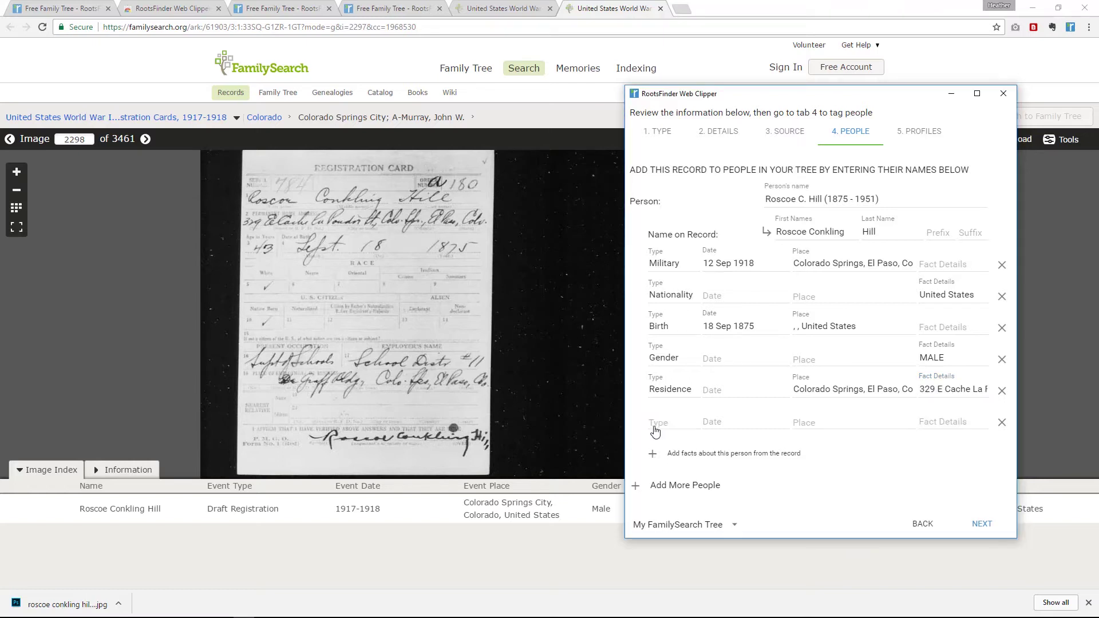
{"action": "left_click", "coordinate": [656, 424]}
{"action": "type", "text": "Age"}
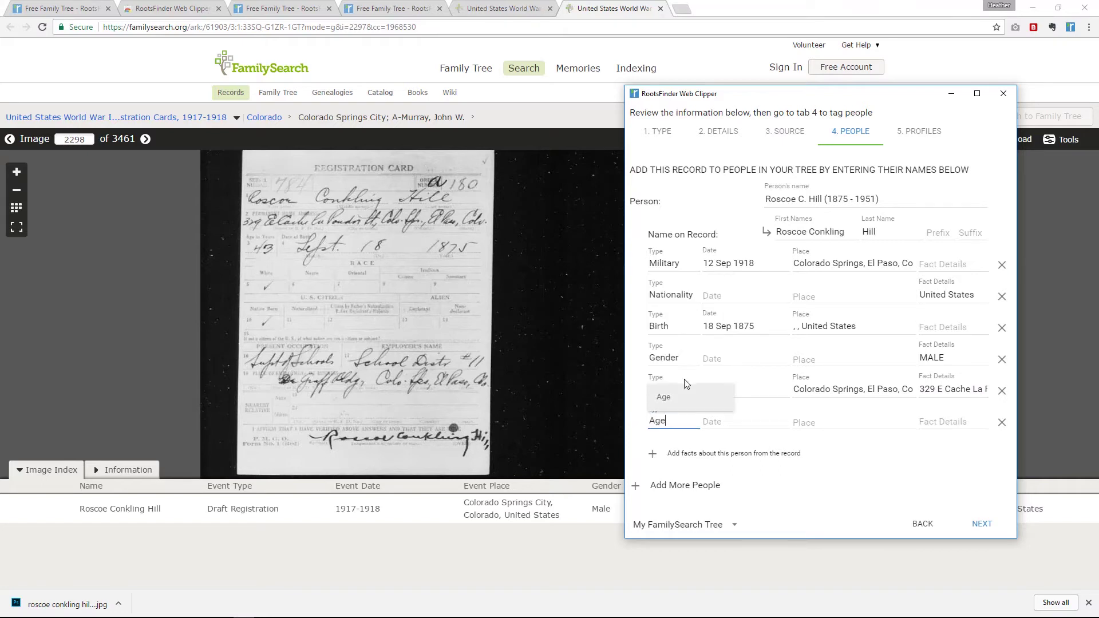
{"action": "left_click", "coordinate": [674, 400]}
{"action": "left_click", "coordinate": [927, 425]}
{"action": "type", "text": "43"}
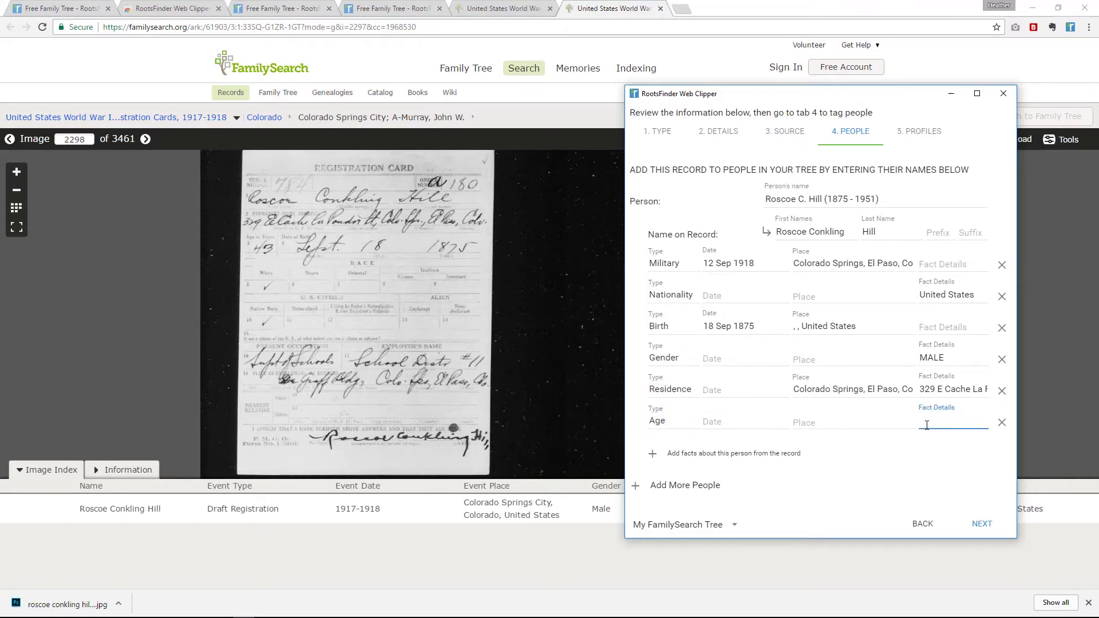
Step: Add an Occupation fact with details "Superintendent of Schools, District #11" and the suggested Colorado Springs, El Paso, Colorado place
{"action": "left_click", "coordinate": [654, 453]}
{"action": "left_click", "coordinate": [659, 453]}
{"action": "type", "text": "Occu"}
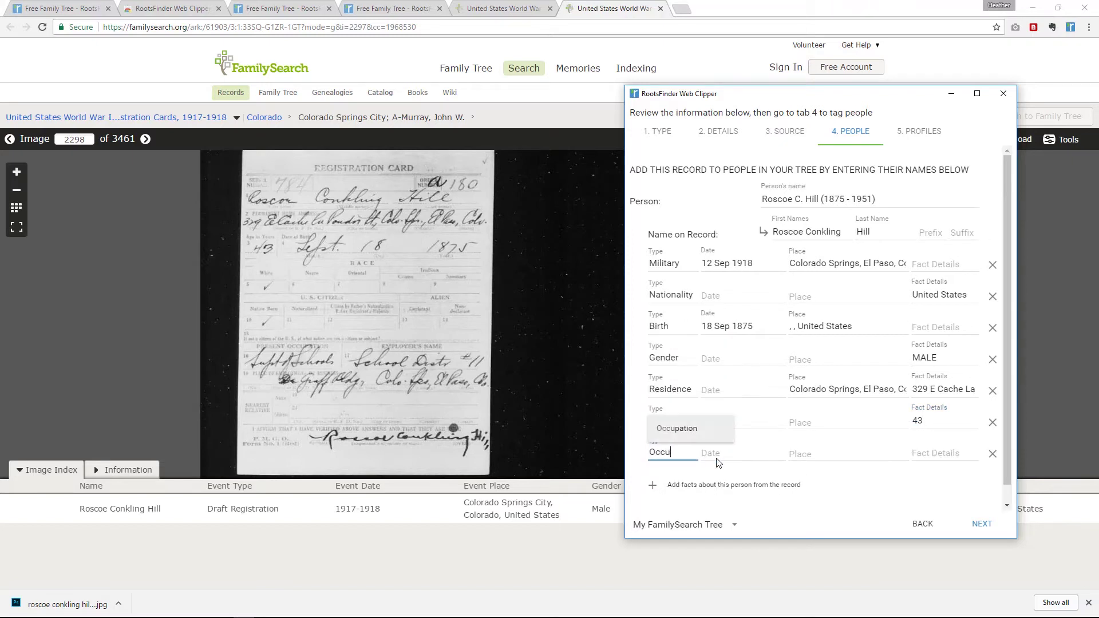
{"action": "left_click", "coordinate": [698, 433]}
{"action": "left_click", "coordinate": [928, 454]}
{"action": "type", "text": "Su"}
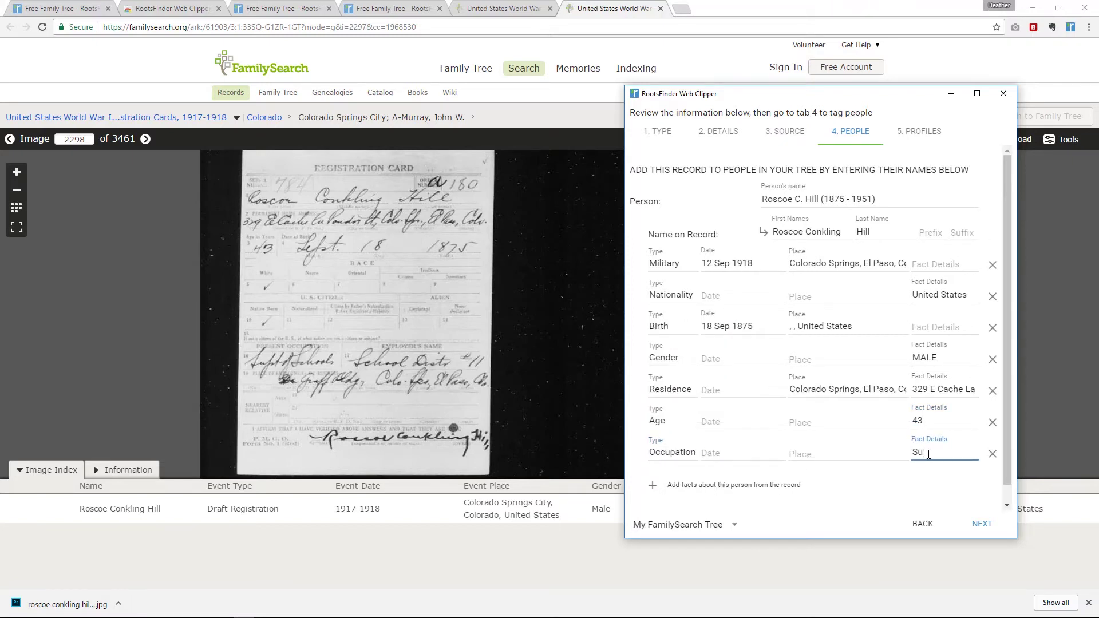
{"action": "type", "text": "perintendent of Schools, District"}
{"action": "type", "text": " #11"}
{"action": "left_click", "coordinate": [872, 454]}
{"action": "type", "text": "colorado Sprin"}
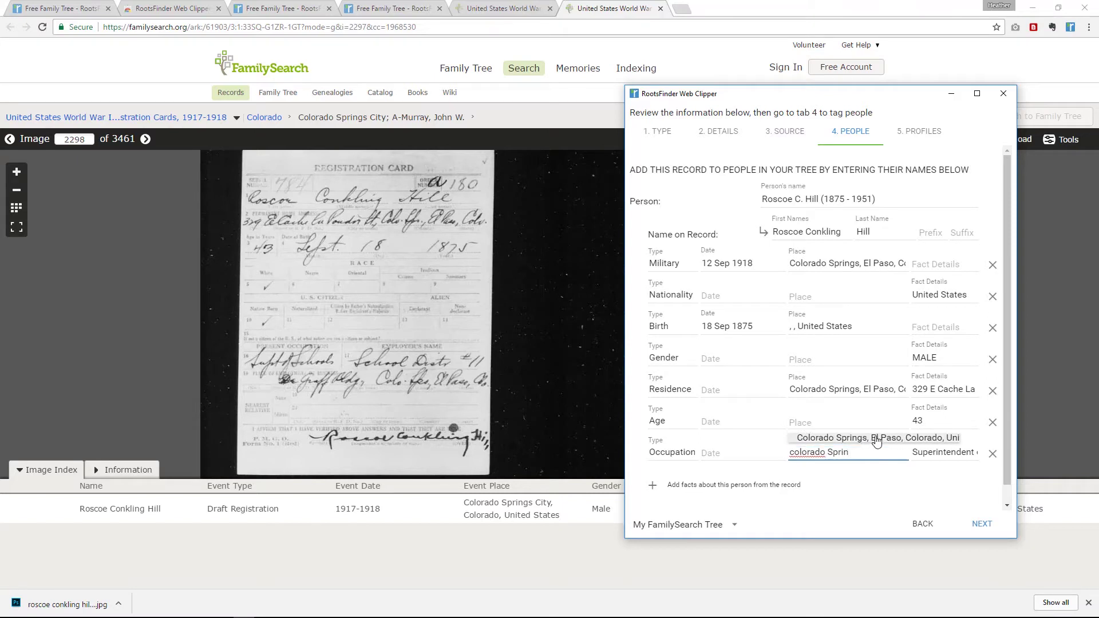
{"action": "left_click", "coordinate": [877, 439]}
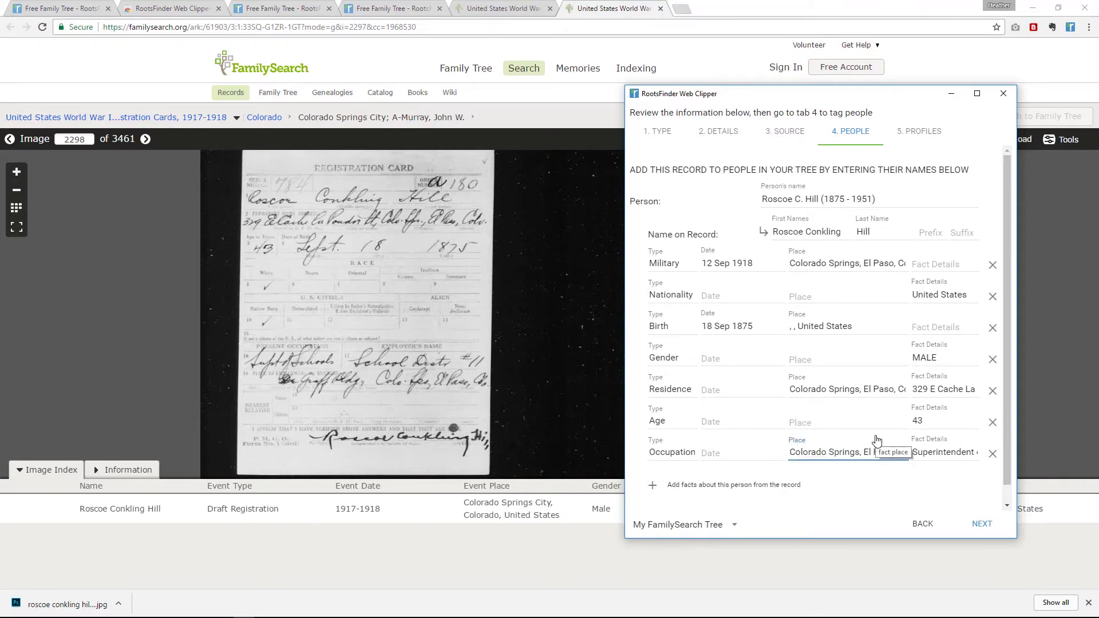
Step: Add a Physical Description fact from the registrar's report with details "Medium height, stocky build, grey-blue eyes, dark brown hair"
{"action": "left_click_drag", "start_coordinate": [832, 97], "coordinate": [378, 121]}
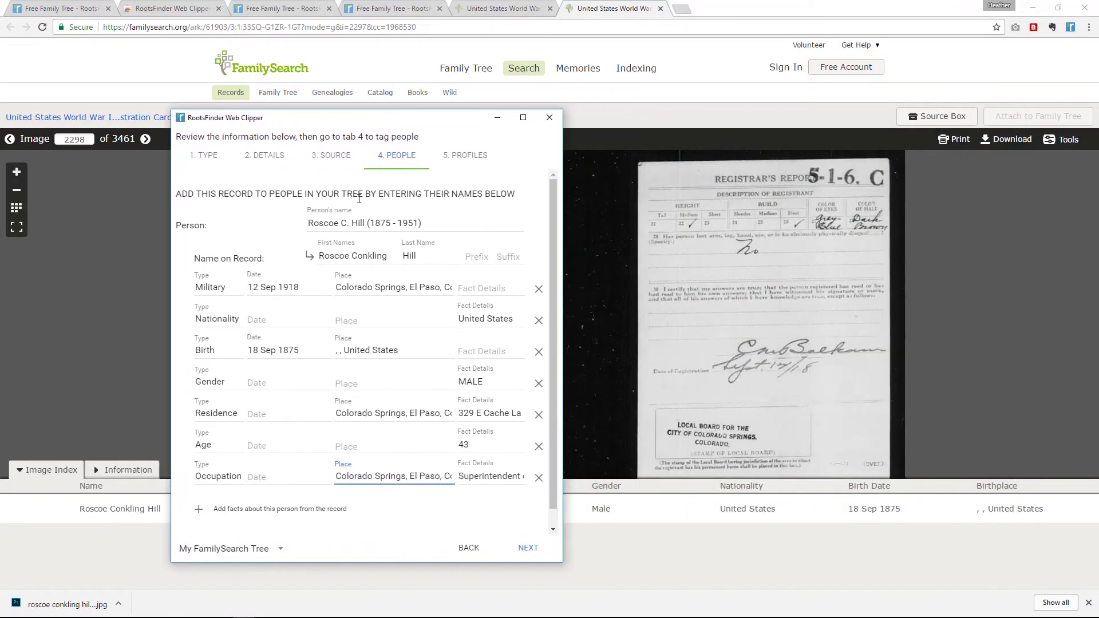
{"action": "scroll", "coordinate": [213, 488], "scroll_direction": "down", "scroll_amount": 1}
{"action": "left_click", "coordinate": [198, 492]}
{"action": "scroll", "coordinate": [213, 476], "scroll_direction": "down", "scroll_amount": 1}
{"action": "left_click", "coordinate": [215, 459]}
{"action": "type", "text": "Physical Description"}
{"action": "left_click", "coordinate": [476, 460]}
{"action": "type", "text": "Medium height,"}
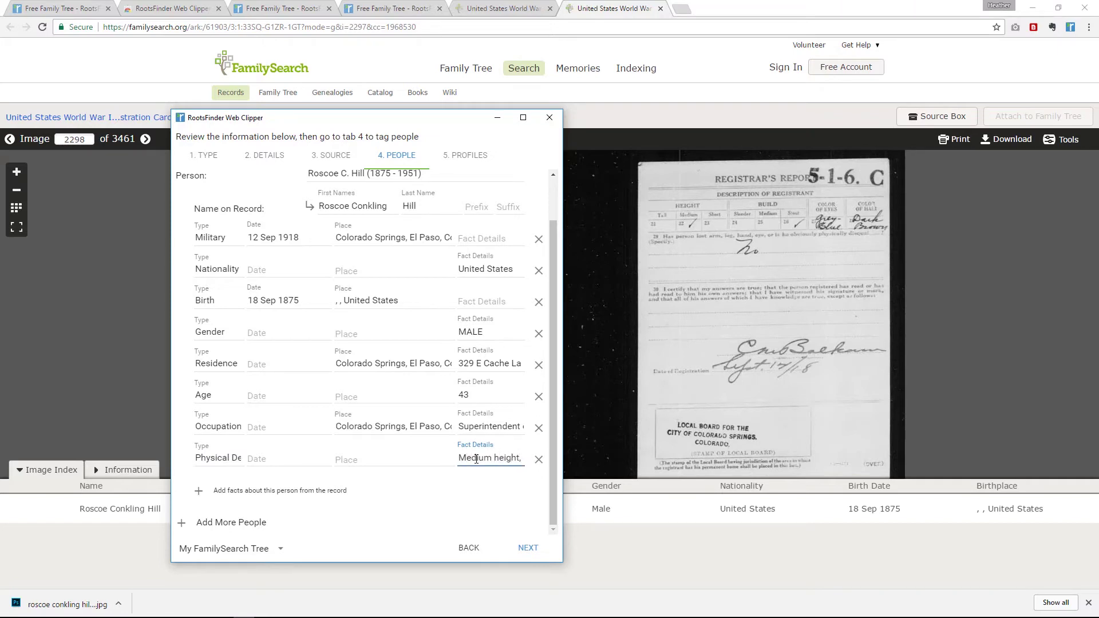
{"action": "type", "text": " stocky build, "}
{"action": "type", "text": "grey"}
{"action": "type", "text": "-blue eyes, dark bro"}
{"action": "type", "text": "wn hair"}
Step: Copy the name and birth date from the record into the tagged person's profile and save the clipping
{"action": "left_click", "coordinate": [530, 546]}
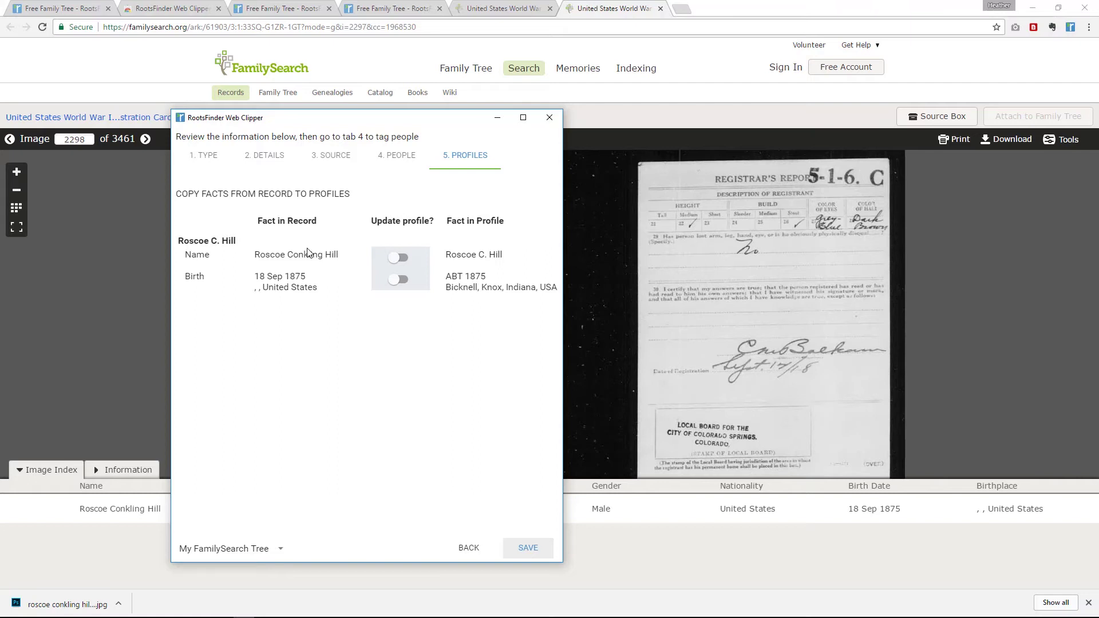
{"action": "left_click", "coordinate": [395, 258]}
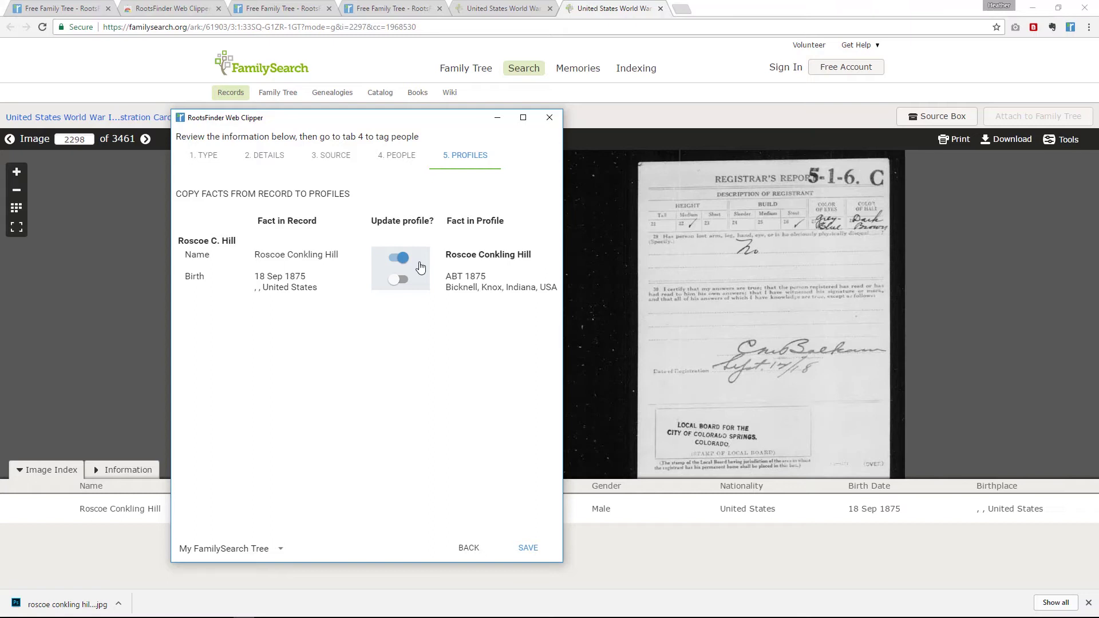
{"action": "left_click", "coordinate": [529, 548]}
Step: View the registrant's RootsFinder profile, expand the draft registration source under Birth, and dismiss the browser's downloads bar
{"action": "left_click", "coordinate": [287, 9]}
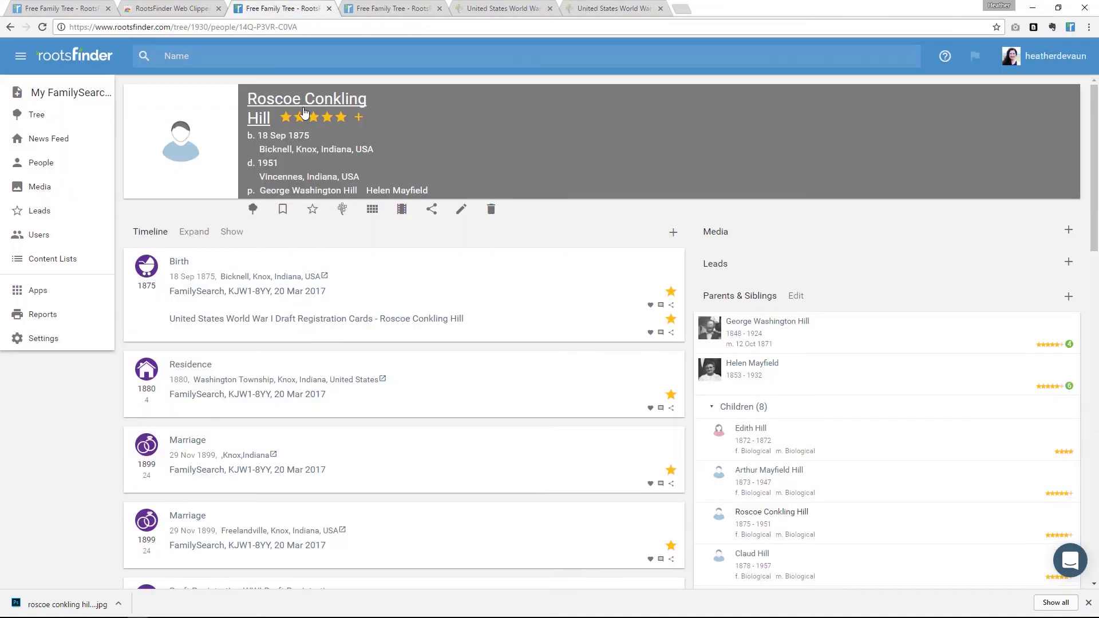
{"action": "left_click", "coordinate": [346, 319]}
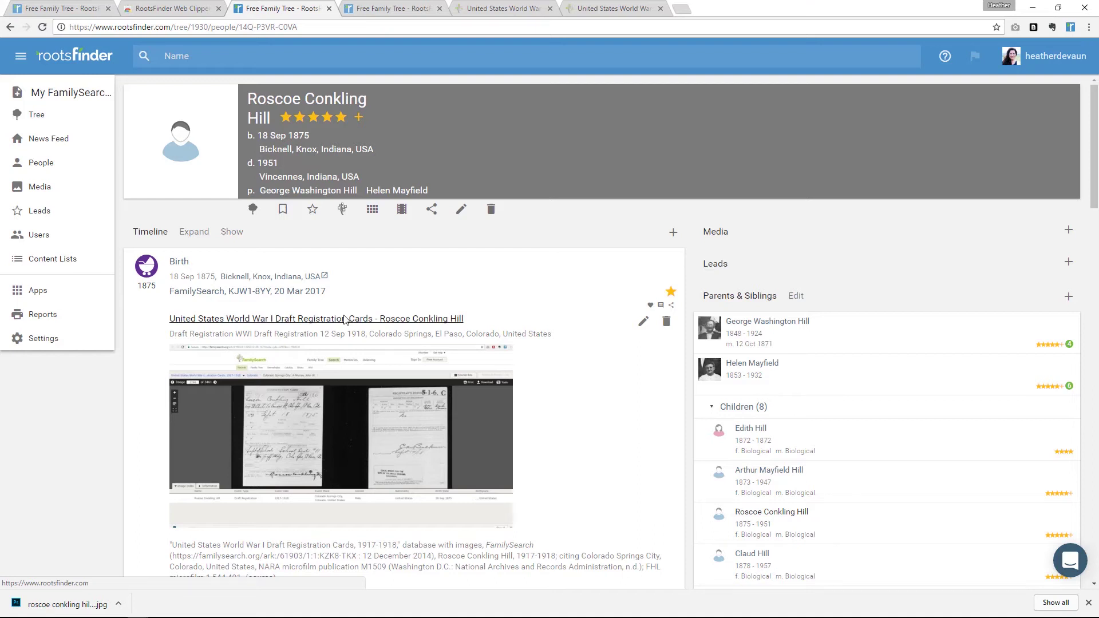
{"action": "left_click", "coordinate": [1089, 605]}
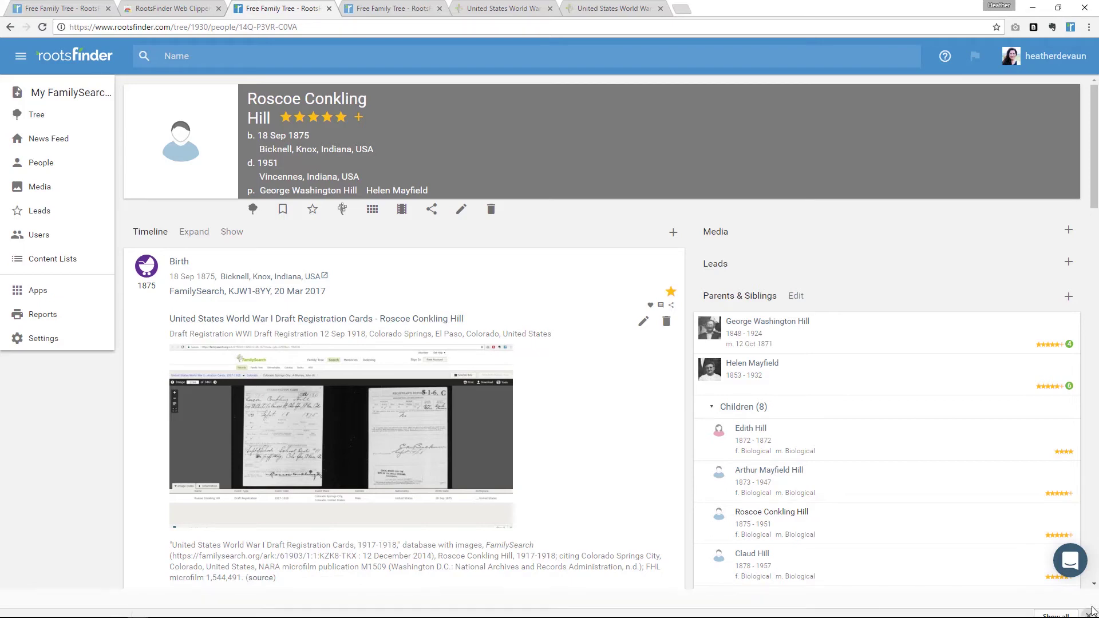
Step: Close the registrant's profile and the Web Clipper page, and open the Findmypast "Utah, Salt Lake County Death Records 1908-1949" lead's record
{"action": "left_click", "coordinate": [330, 9]}
{"action": "left_click", "coordinate": [219, 9]}
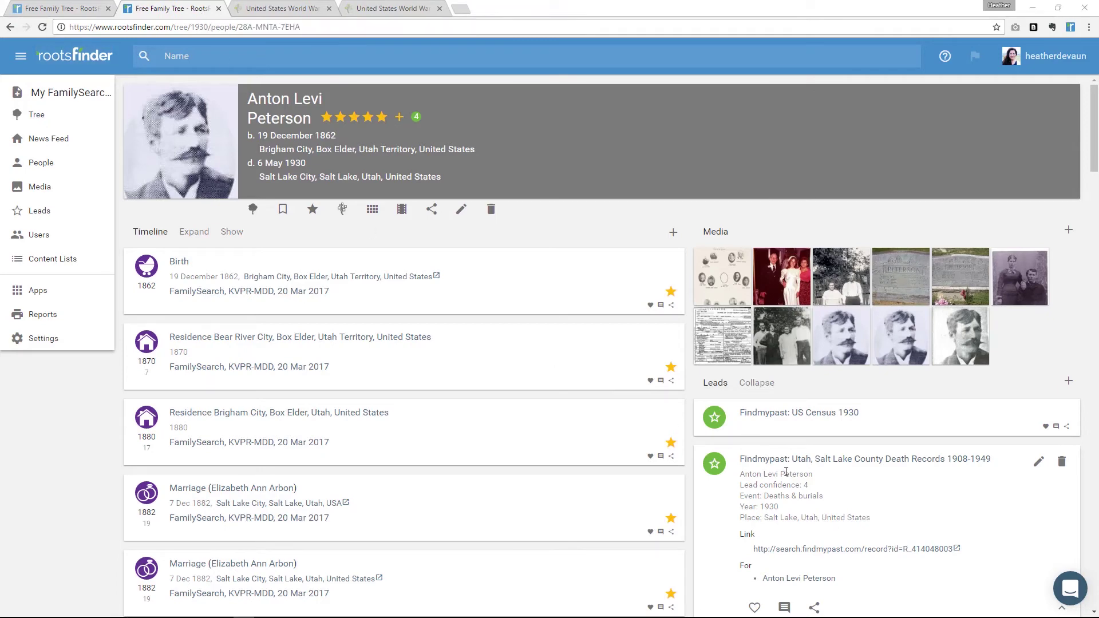
{"action": "scroll", "coordinate": [785, 469], "scroll_direction": "down", "scroll_amount": 2}
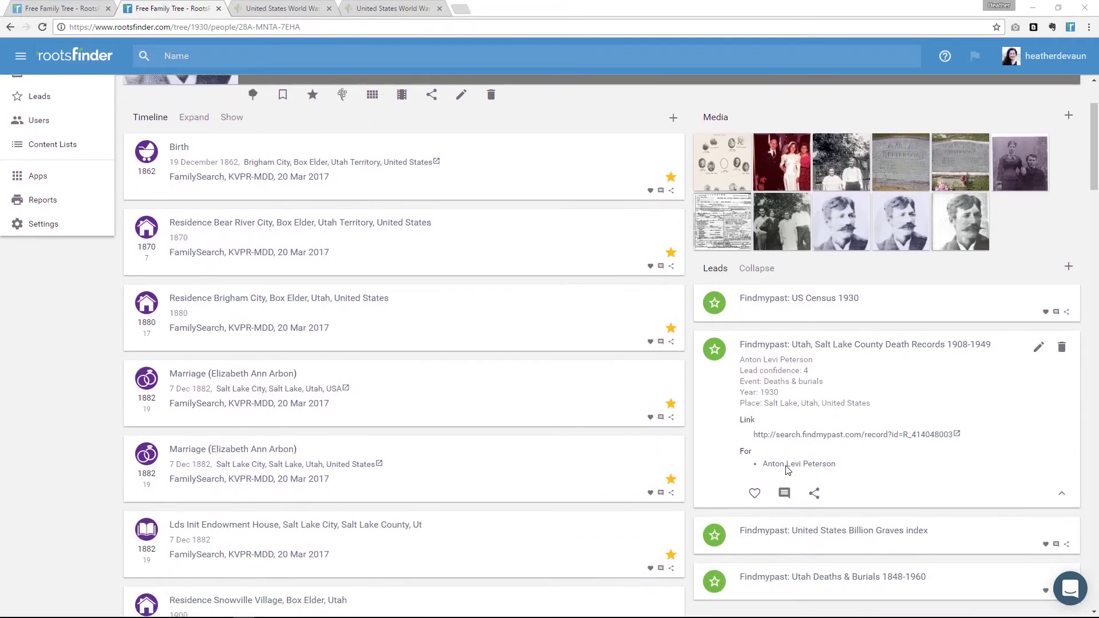
{"action": "left_click", "coordinate": [792, 435]}
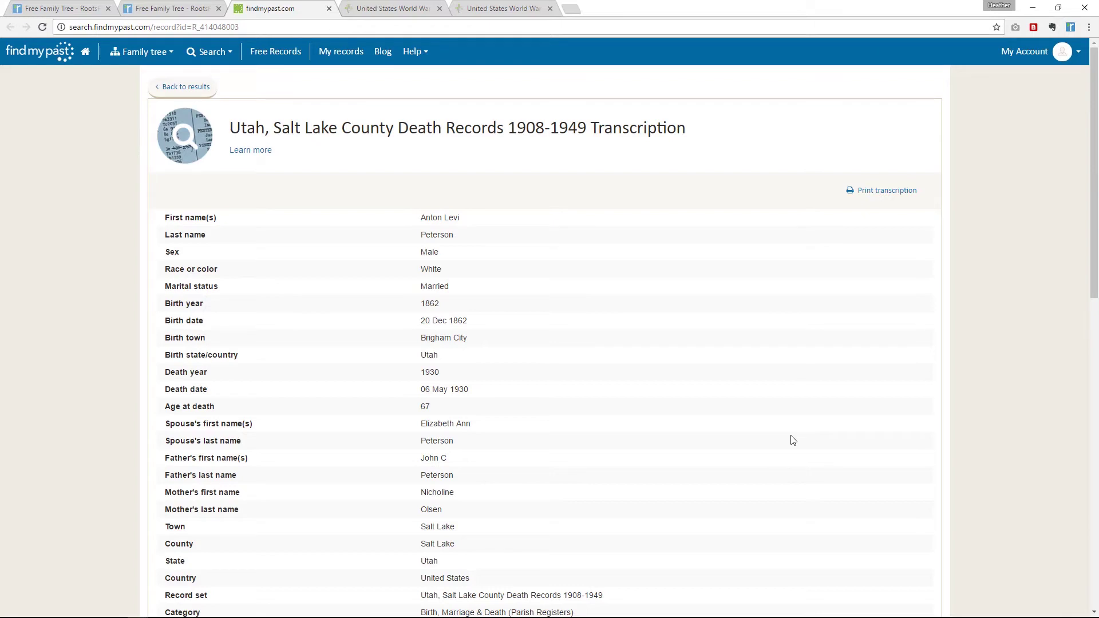
Step: Start a RootsFinder clipping of the Findmypast record, check that its type is Death, and set the event date to 6 May 1930
{"action": "left_click", "coordinate": [1068, 26]}
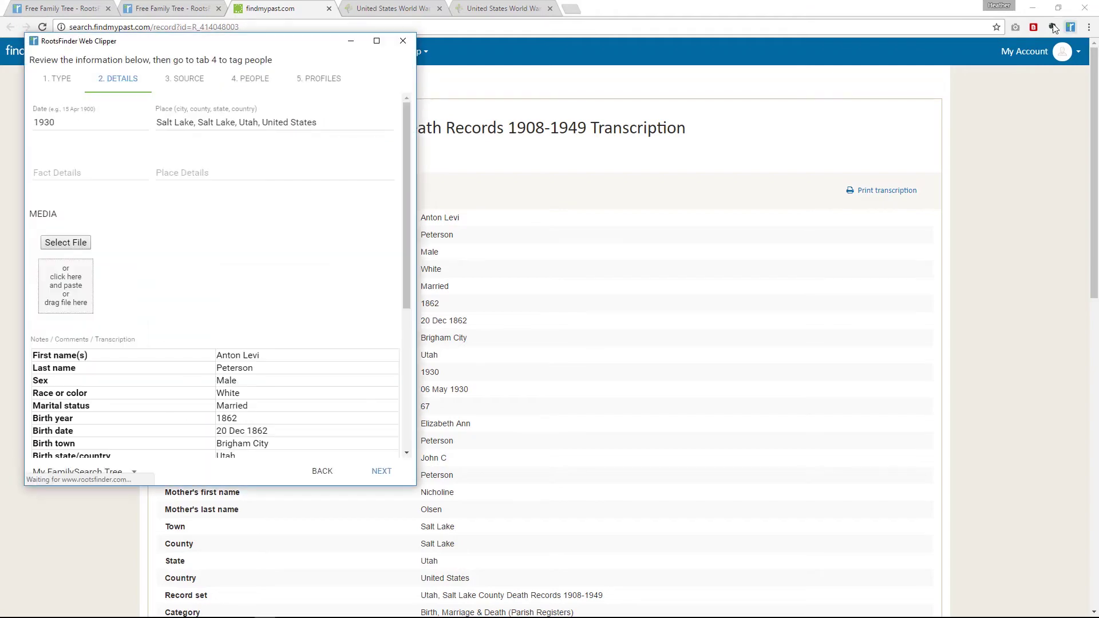
{"action": "left_click_drag", "start_coordinate": [309, 49], "coordinate": [853, 154]}
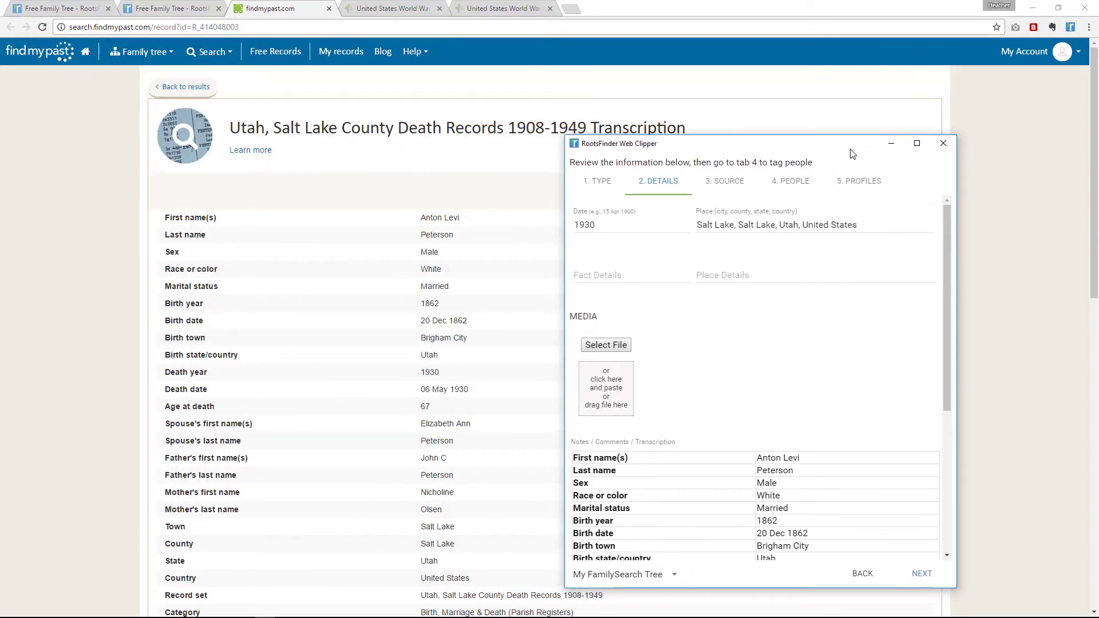
{"action": "left_click", "coordinate": [598, 187]}
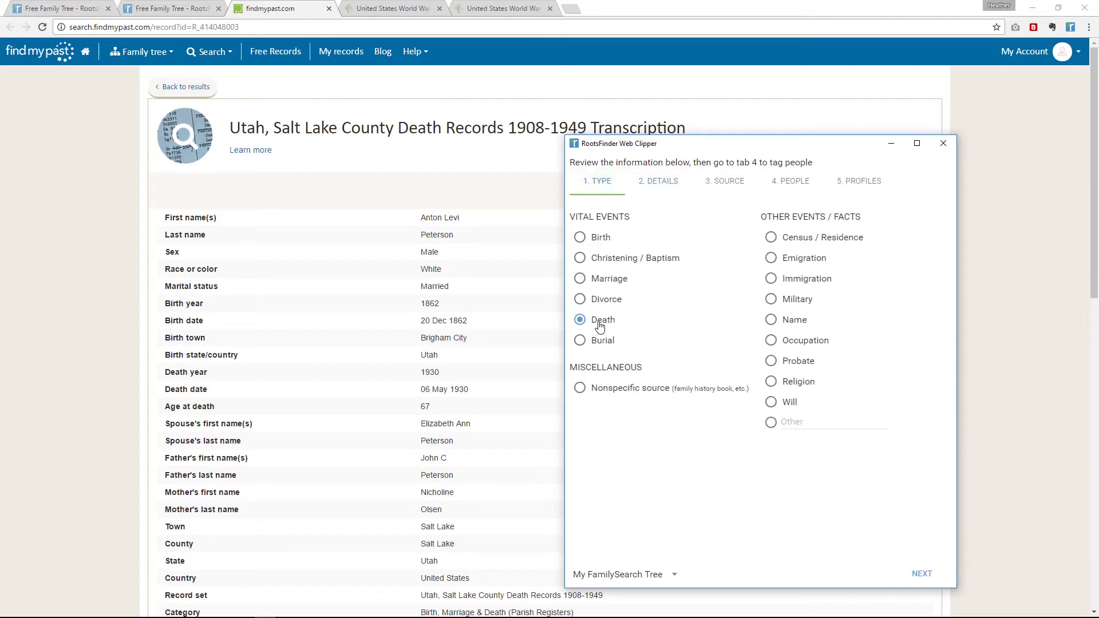
{"action": "left_click", "coordinate": [657, 182]}
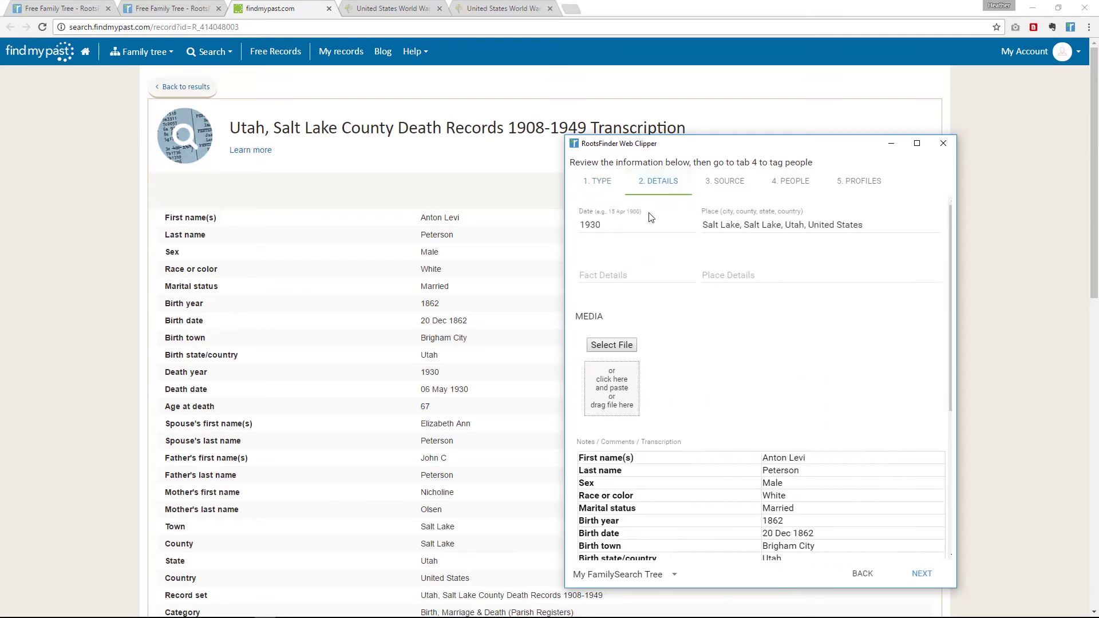
{"action": "left_click", "coordinate": [609, 230]}
{"action": "type", "text": "6 May"}
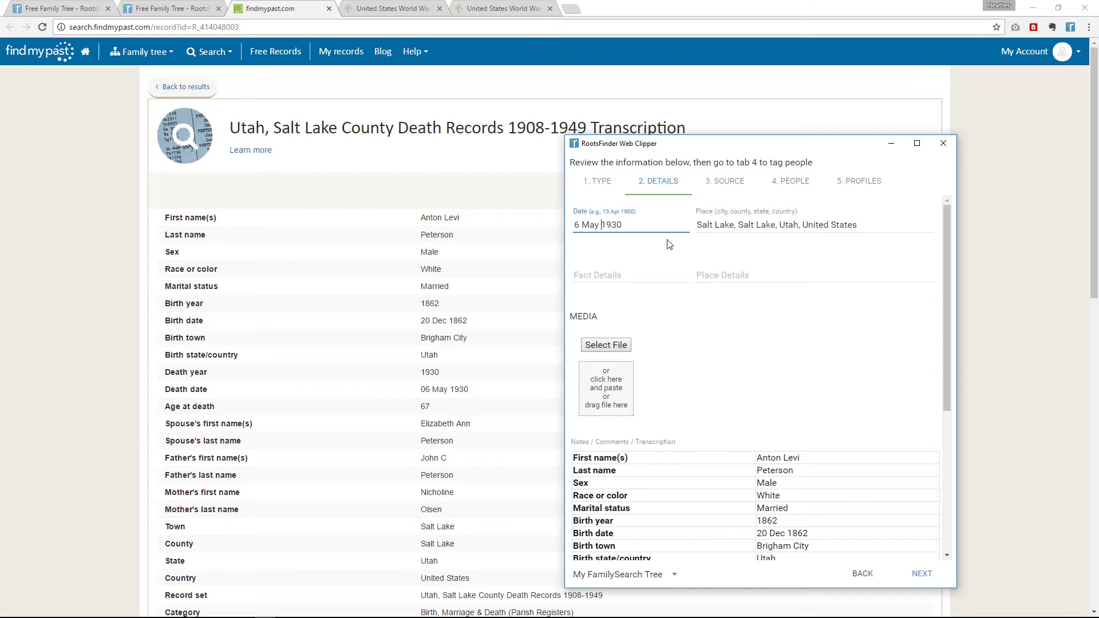
Step: Review the clipped transcription and copy "Utah, Salt Lake County Death Records 1908-1949" from the citation into the source title
{"action": "scroll", "coordinate": [724, 417], "scroll_direction": "down", "scroll_amount": 4}
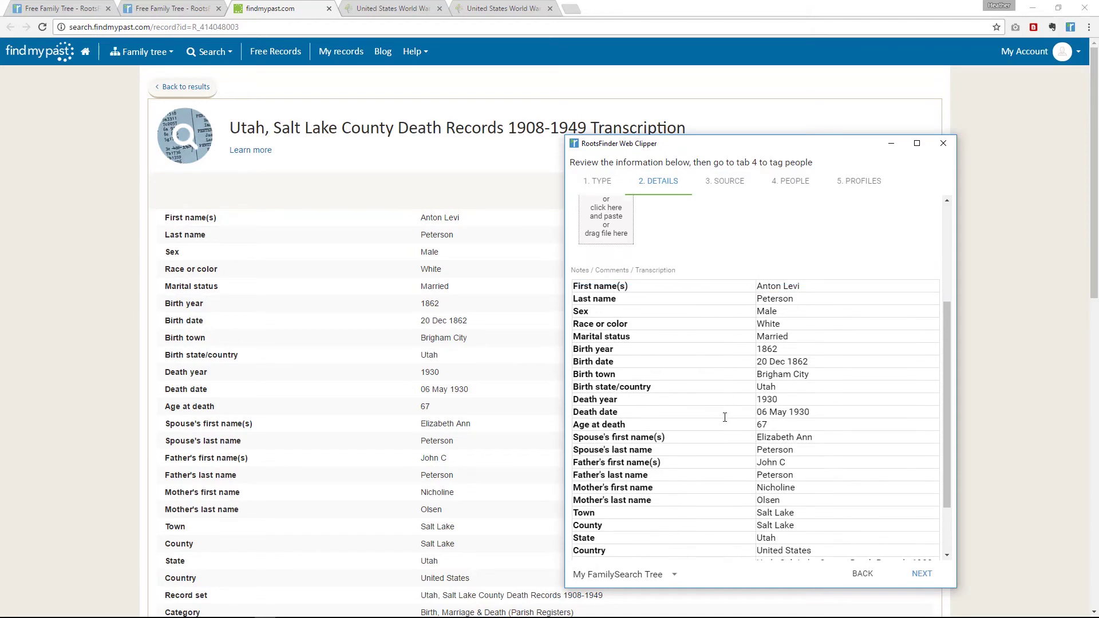
{"action": "scroll", "coordinate": [725, 417], "scroll_direction": "down", "scroll_amount": 1}
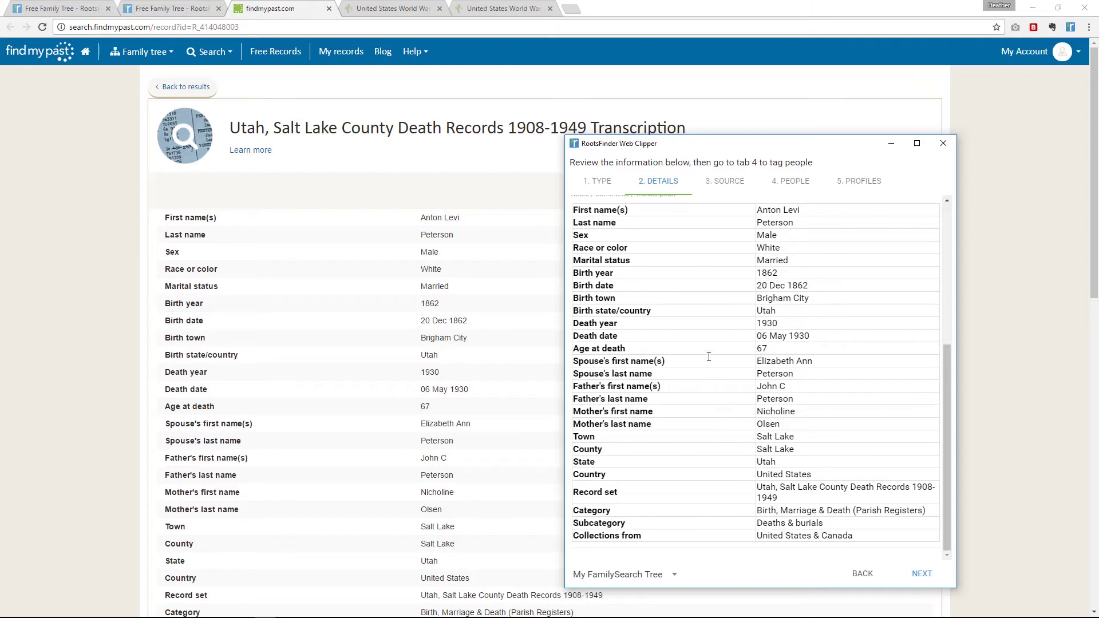
{"action": "left_click", "coordinate": [724, 182]}
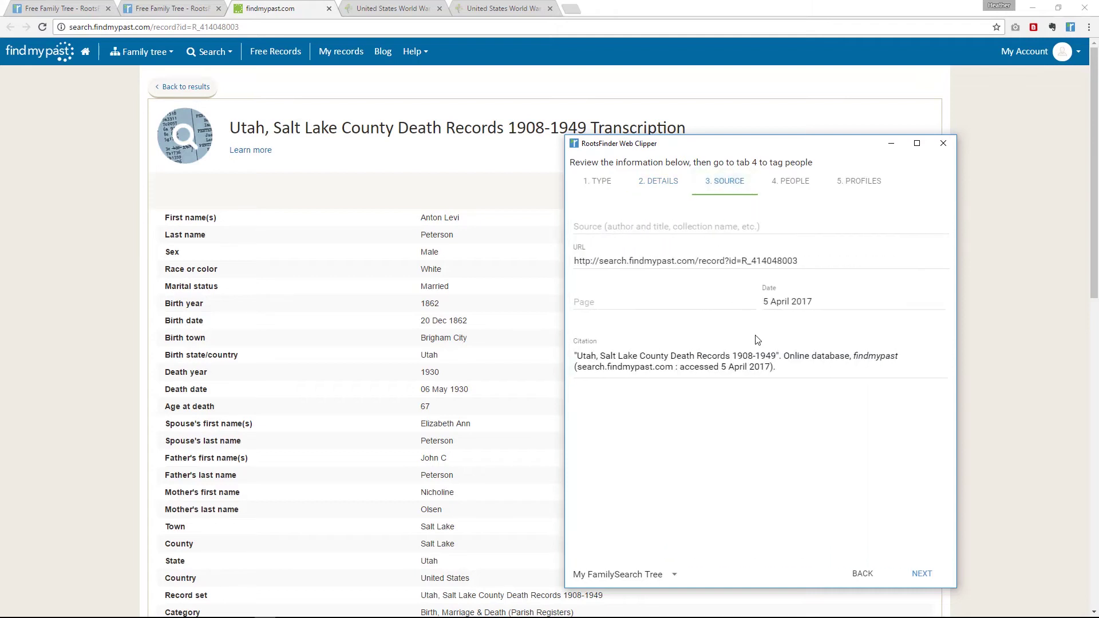
{"action": "left_click_drag", "start_coordinate": [776, 356], "coordinate": [579, 354]}
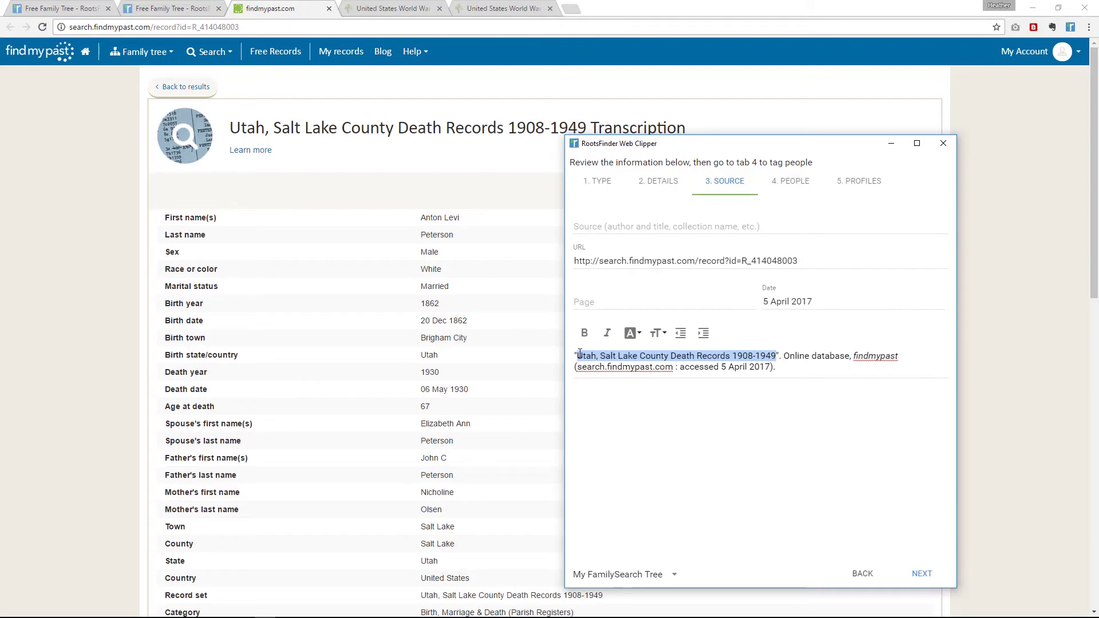
{"action": "key", "text": "ctrl+c"}
{"action": "left_click", "coordinate": [635, 226]}
{"action": "key", "text": "ctrl+v"}
Step: Extend the end of the citation with "entry for", the deceased's full name and "died 6 May 1930."
{"action": "left_click", "coordinate": [782, 360]}
{"action": "key", "text": "BackSpace"}
{"action": "type", "text": "entry for"}
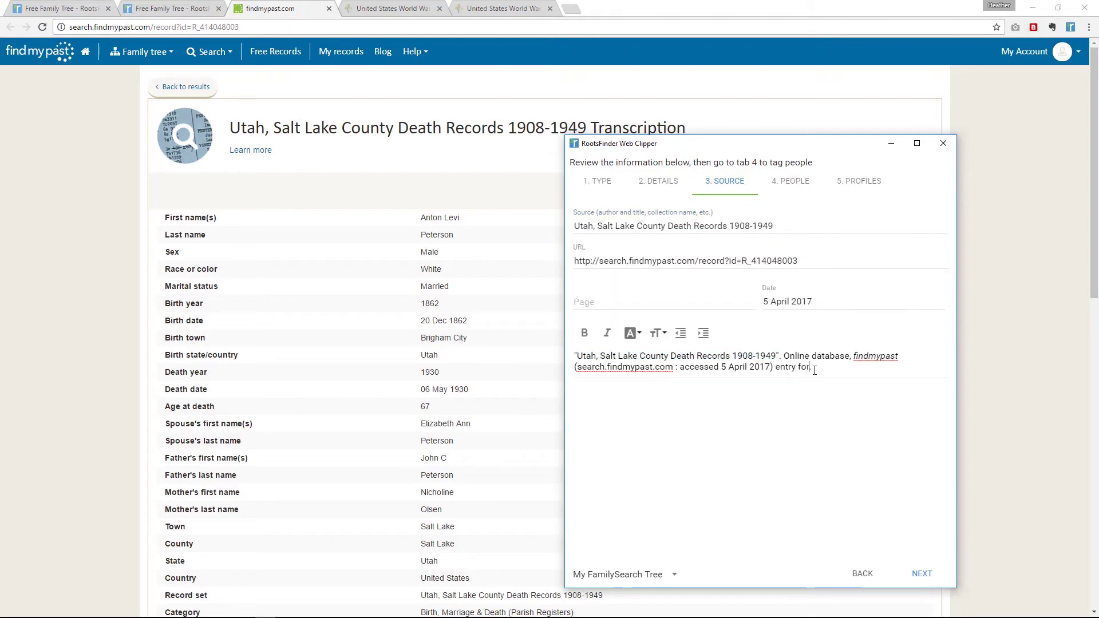
{"action": "type", "text": " Anton Levi Peterson d 6 May 1930."}
{"action": "left_click", "coordinate": [905, 367]}
{"action": "type", "text": "ied"}
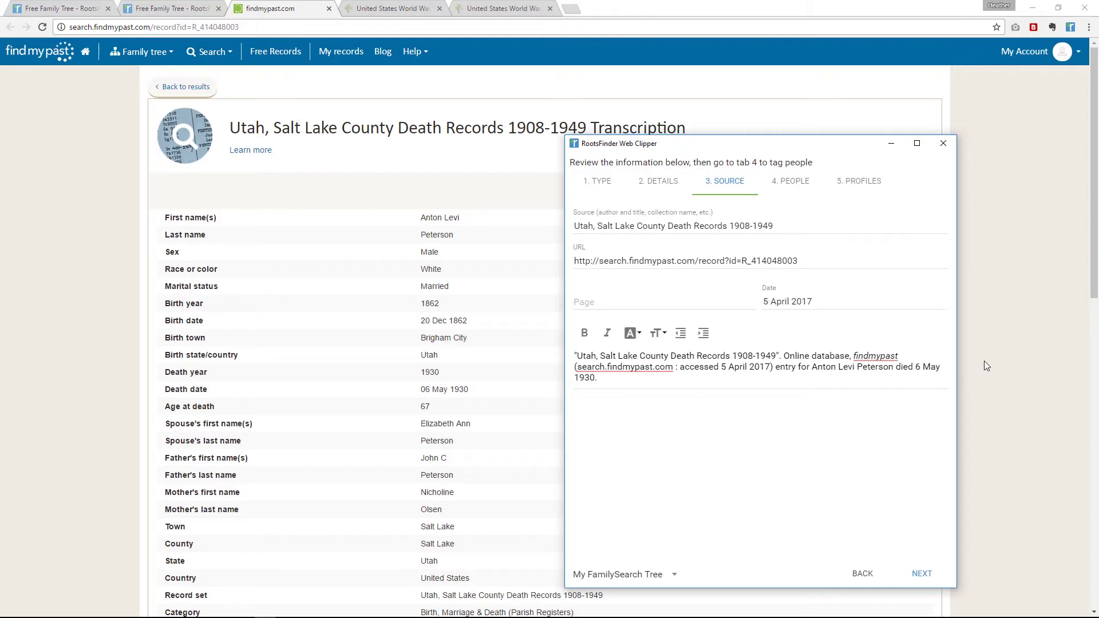
Step: Tag the death record's main person with his matching existing profile in the tree
{"action": "left_click", "coordinate": [790, 182]}
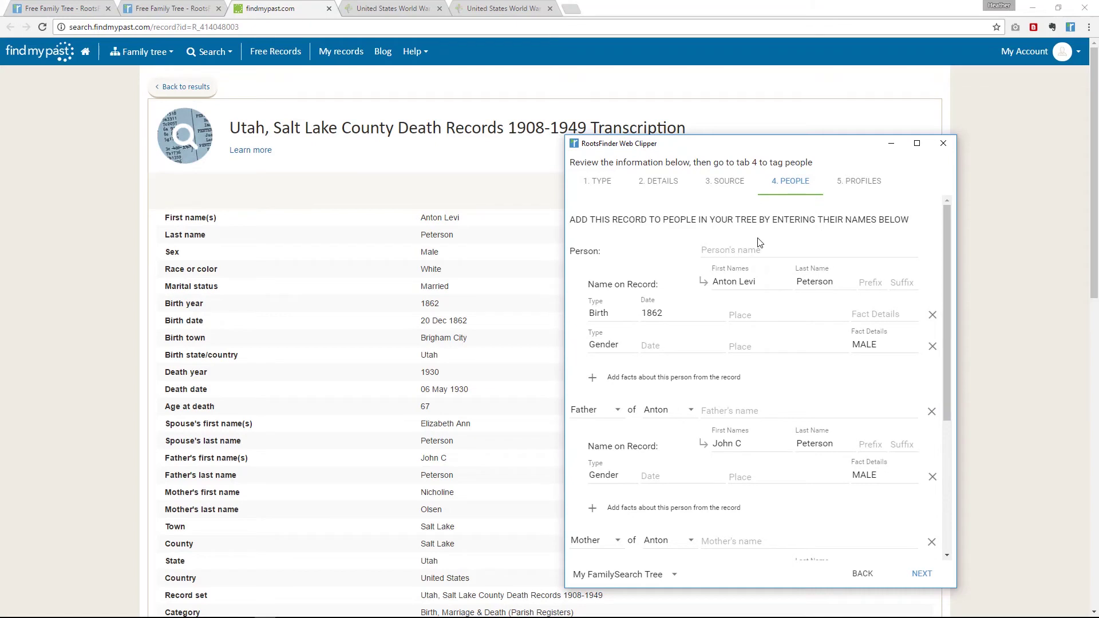
{"action": "left_click", "coordinate": [751, 250]}
{"action": "type", "text": "anton L"}
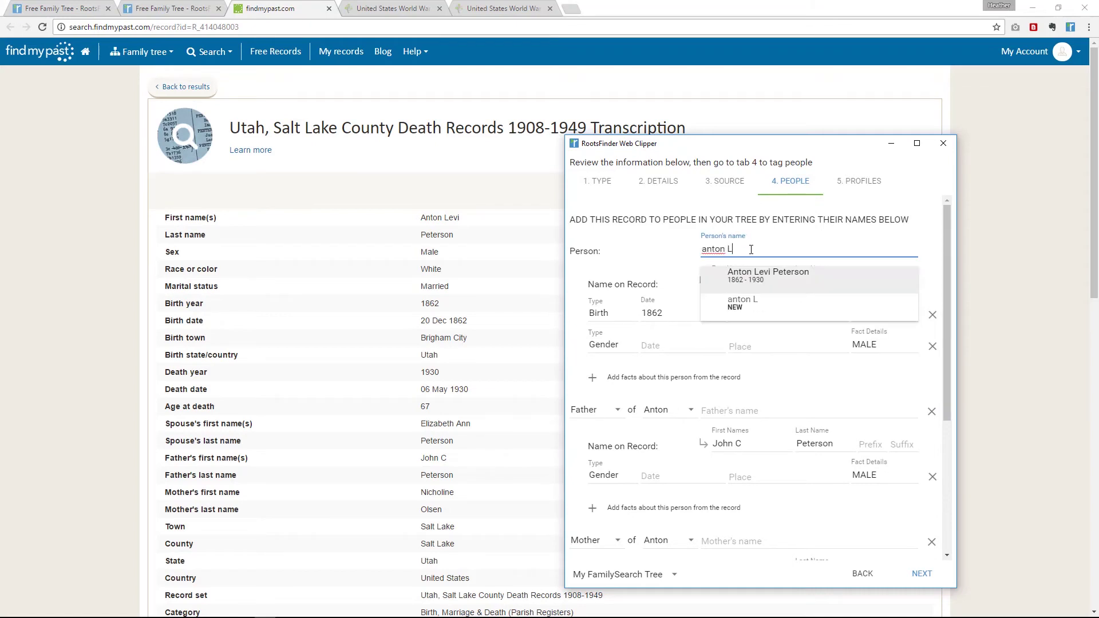
{"action": "left_click", "coordinate": [747, 275]}
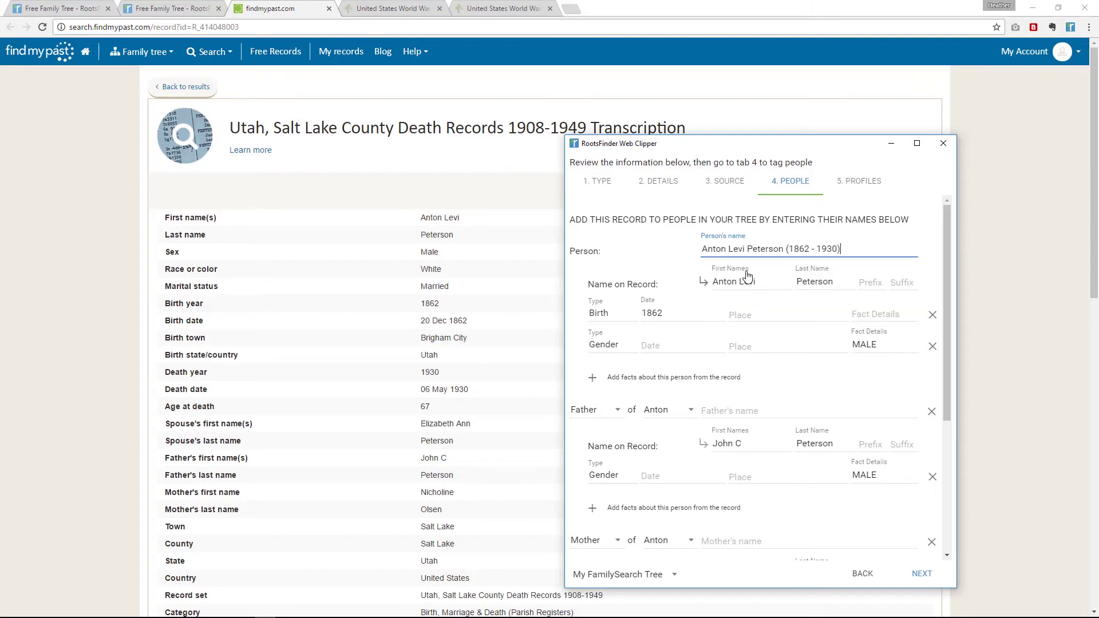
Step: Set the main person's birth place to the suggested Brigham City, Box Elder, Utah and add an Age fact with 67 as its date
{"action": "left_click", "coordinate": [745, 313]}
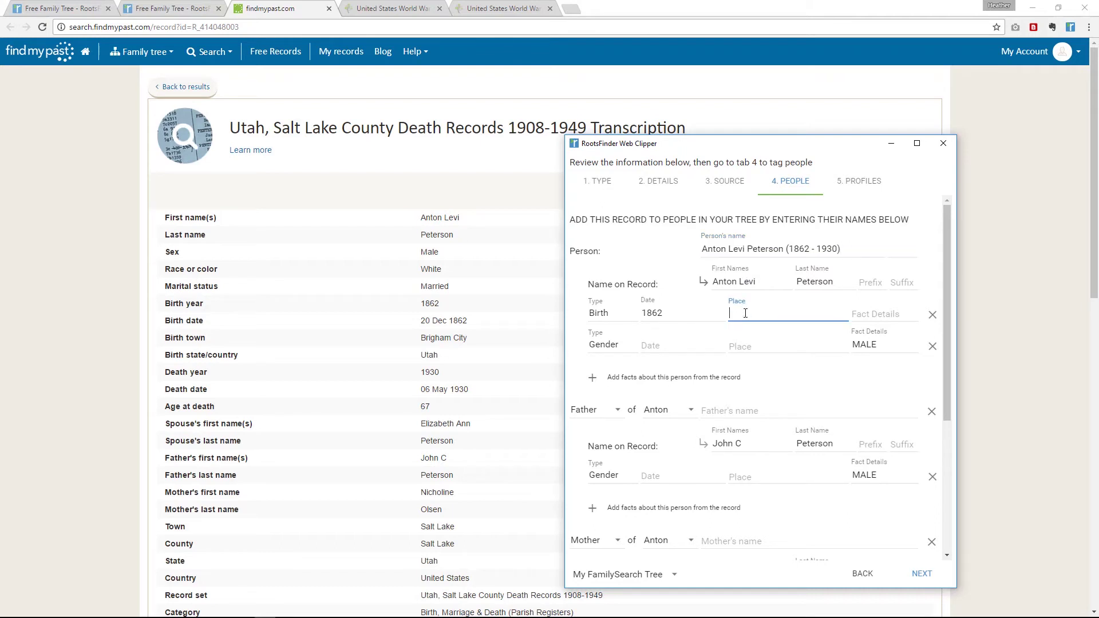
{"action": "type", "text": "Brigham City"}
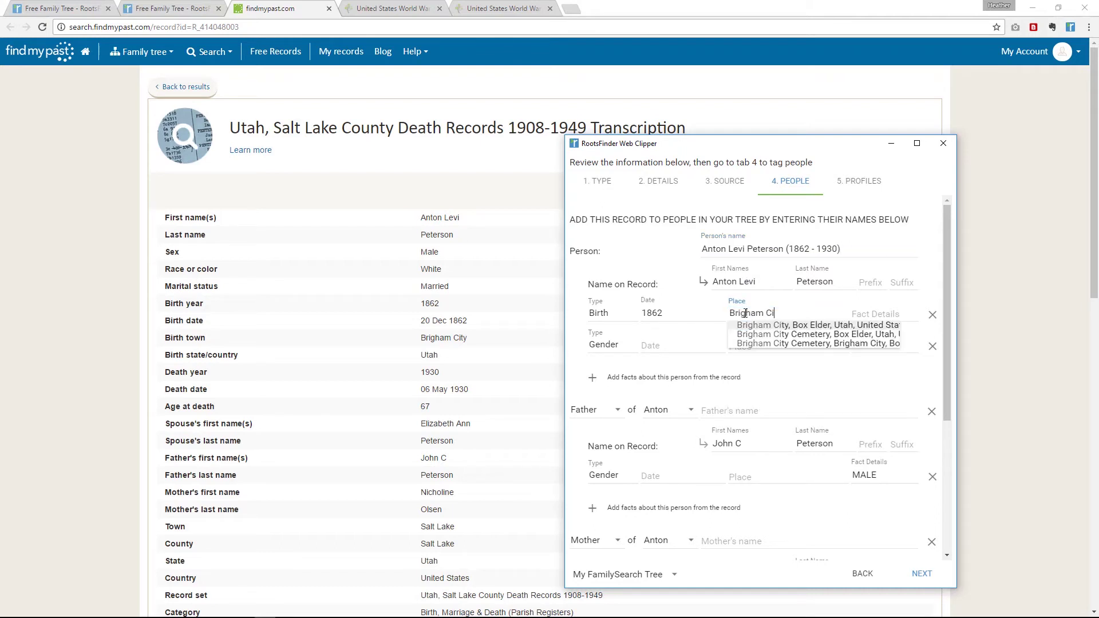
{"action": "left_click", "coordinate": [753, 326]}
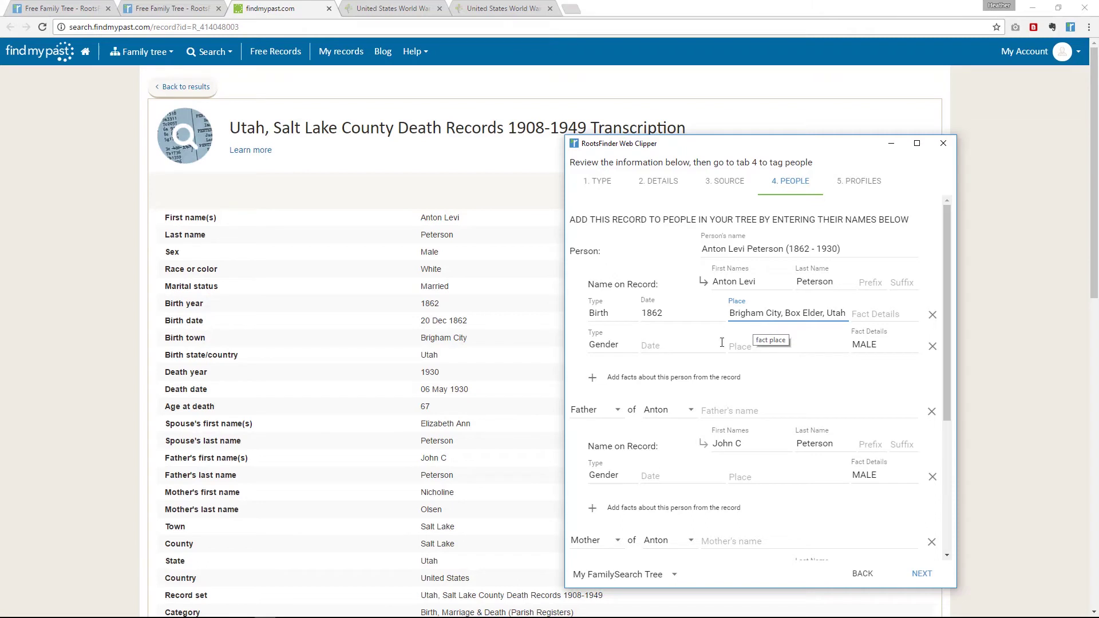
{"action": "left_click", "coordinate": [597, 378]}
{"action": "left_click", "coordinate": [596, 379]}
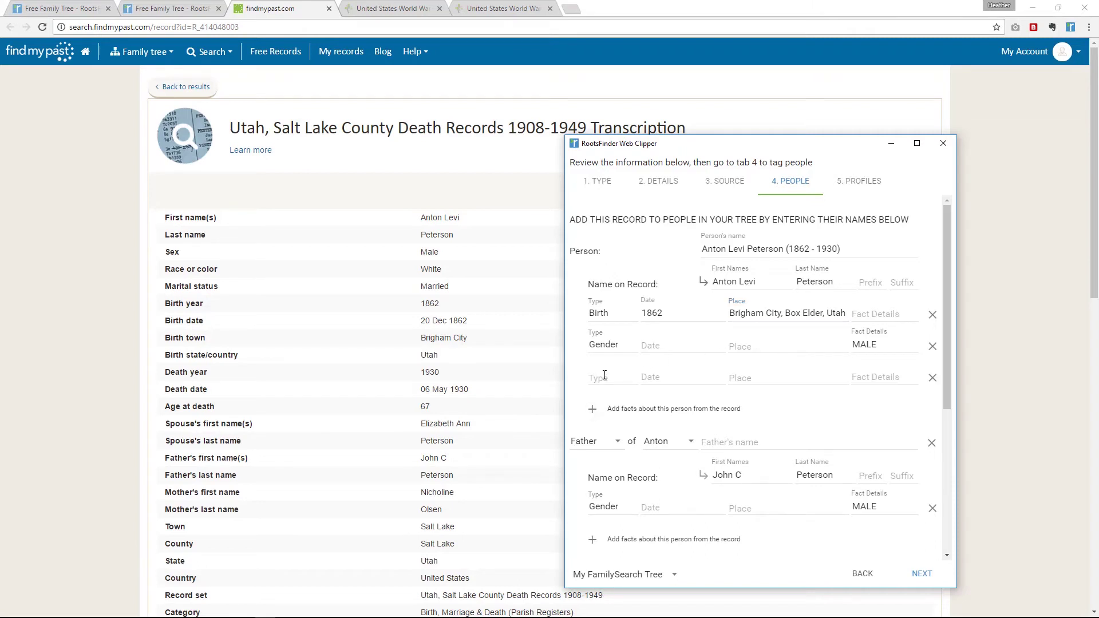
{"action": "type", "text": "Age"}
{"action": "left_click", "coordinate": [607, 406]}
{"action": "left_click", "coordinate": [659, 377]}
{"action": "type", "text": "67"}
Step: Tag the father on the death record as a new person, using his full name from the transcription
{"action": "scroll", "coordinate": [730, 429], "scroll_direction": "down", "scroll_amount": 3}
{"action": "left_click", "coordinate": [760, 275]}
{"action": "type", "text": "John C"}
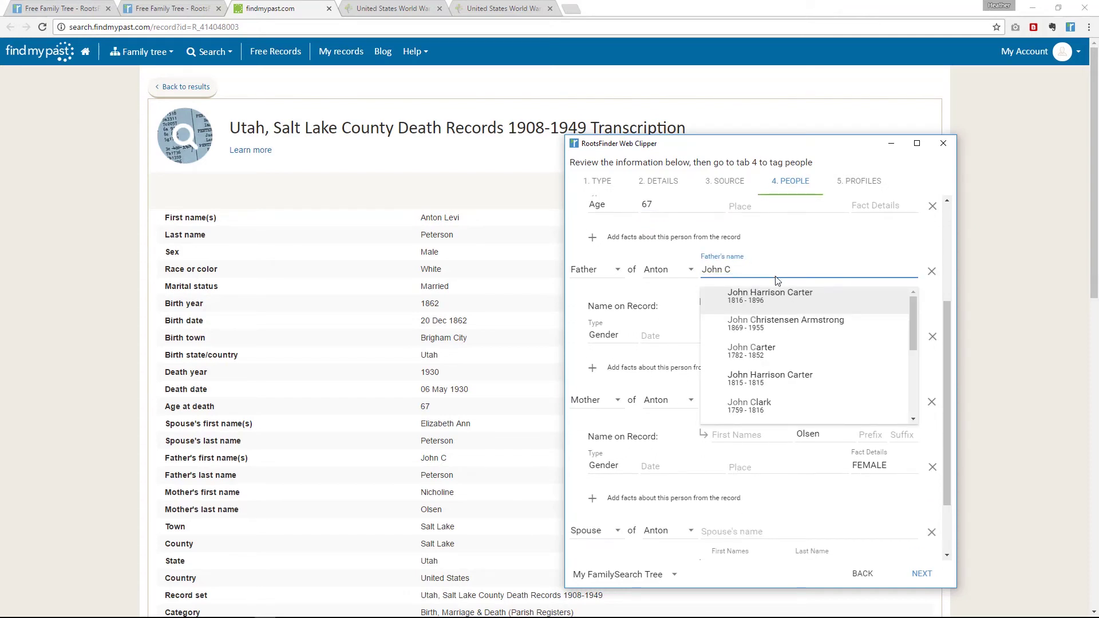
{"action": "type", "text": "  Peterson"}
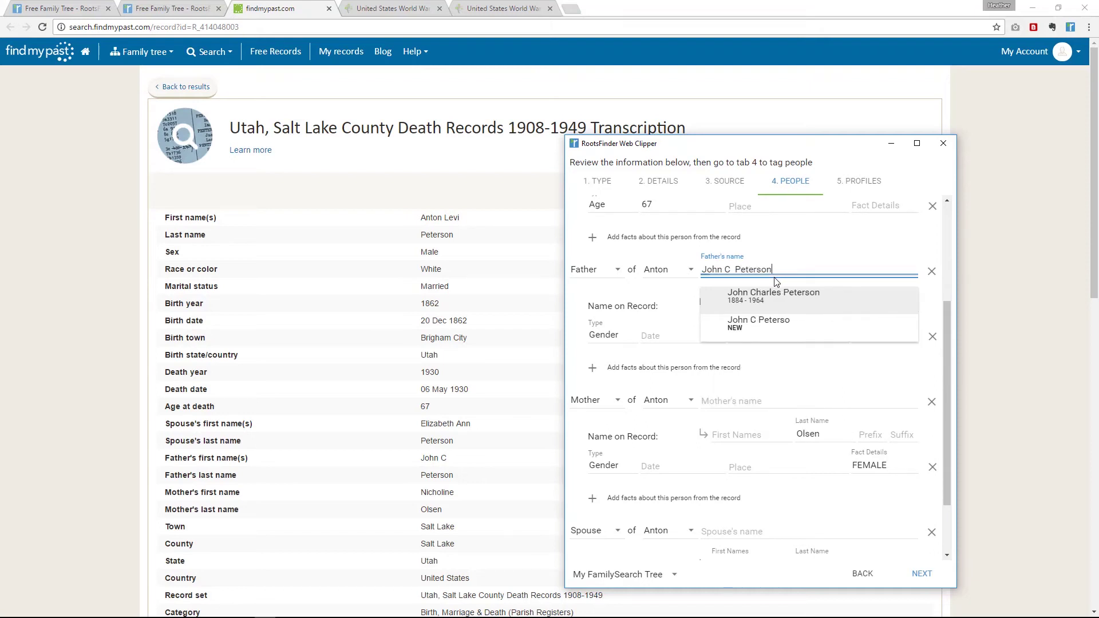
{"action": "left_click", "coordinate": [770, 324]}
Step: Tag the mother as a new person under her full name and fill in her first name on the record
{"action": "scroll", "coordinate": [770, 324], "scroll_direction": "down", "scroll_amount": 2}
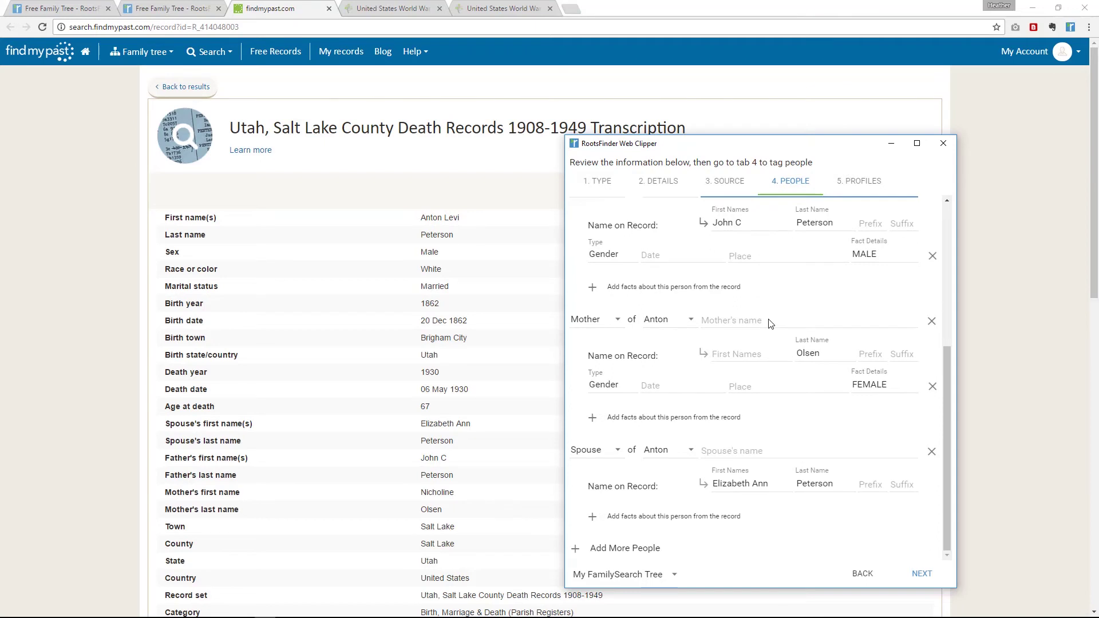
{"action": "left_click", "coordinate": [747, 321]}
{"action": "type", "text": "Nicholine O"}
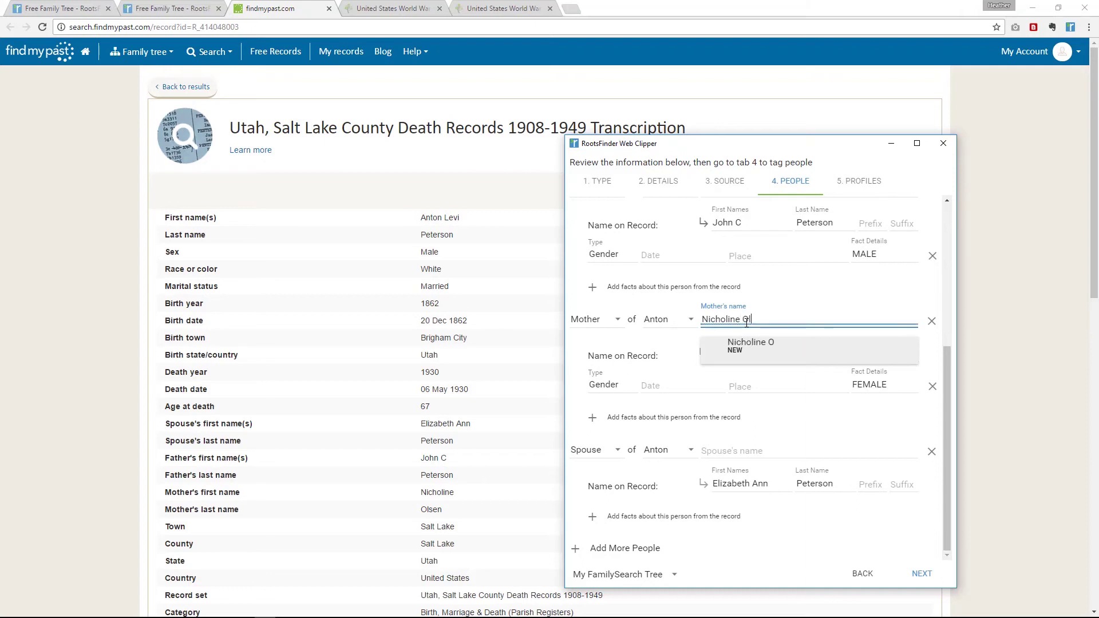
{"action": "type", "text": "lsen"}
{"action": "left_click", "coordinate": [737, 348]}
{"action": "left_click", "coordinate": [719, 357]}
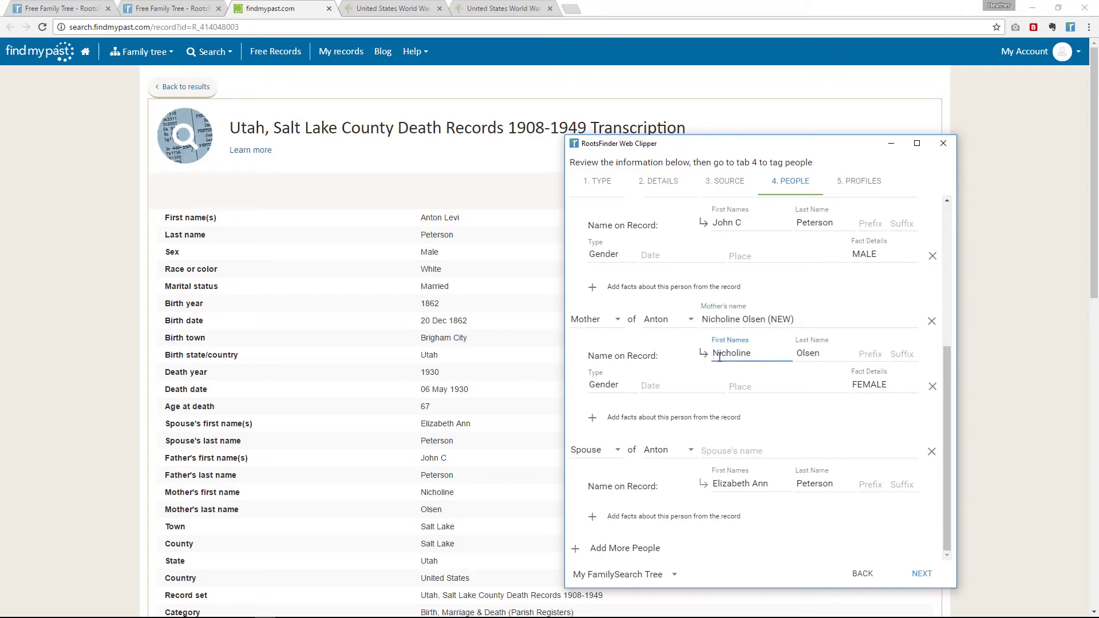
Step: Tag the spouse with her existing tree profile and save the clipping without updating any profile facts
{"action": "left_click", "coordinate": [736, 450]}
{"action": "type", "text": "Elizabeth Ann Ar"}
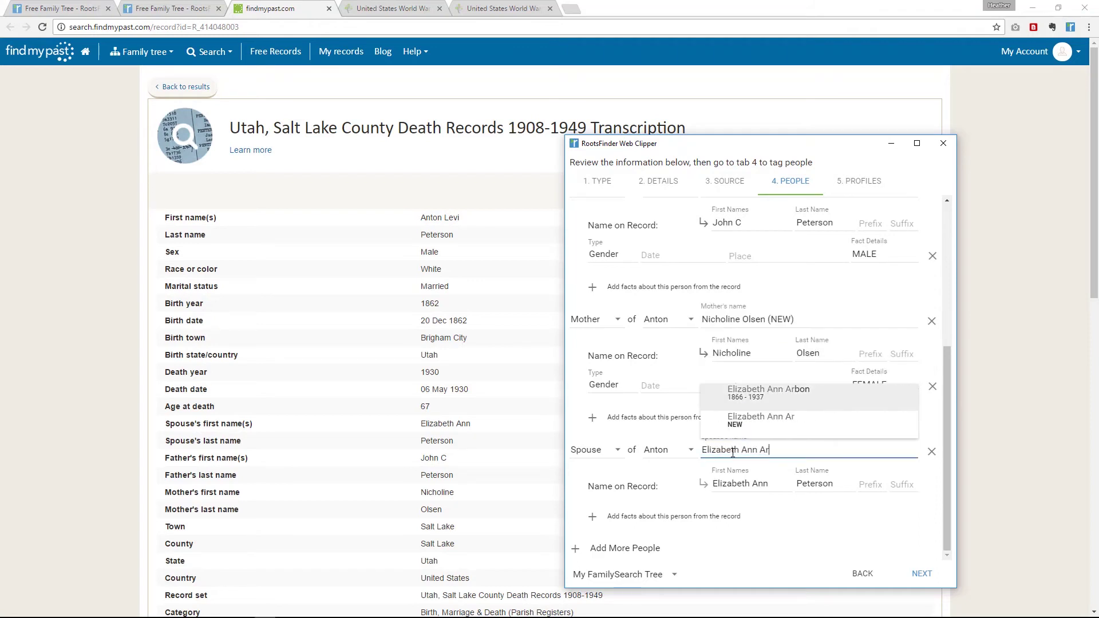
{"action": "left_click", "coordinate": [741, 401]}
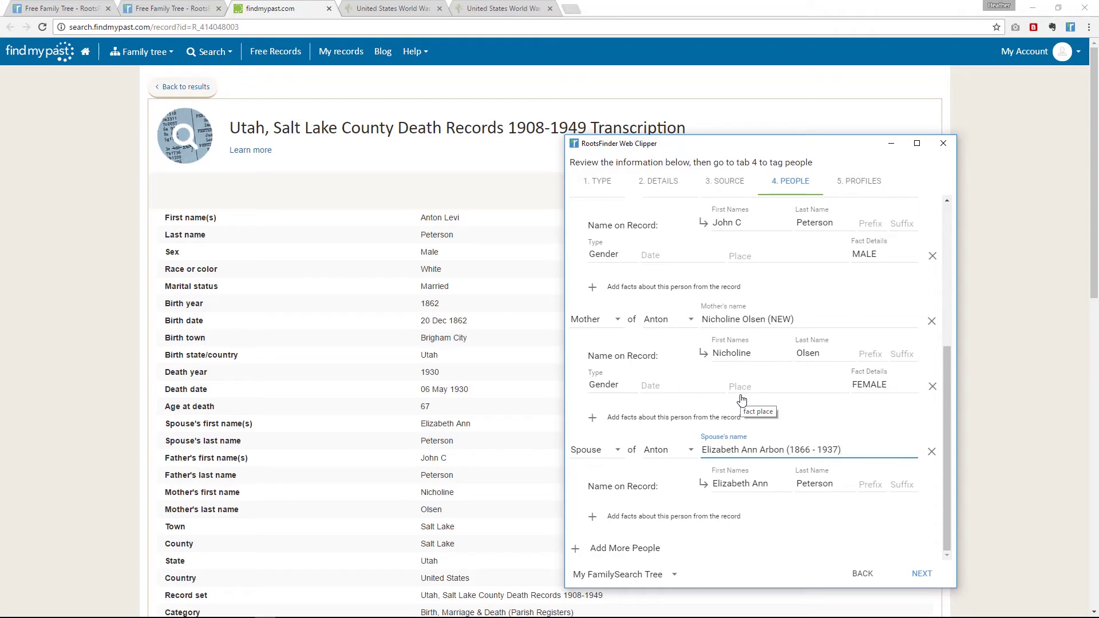
{"action": "left_click", "coordinate": [921, 573]}
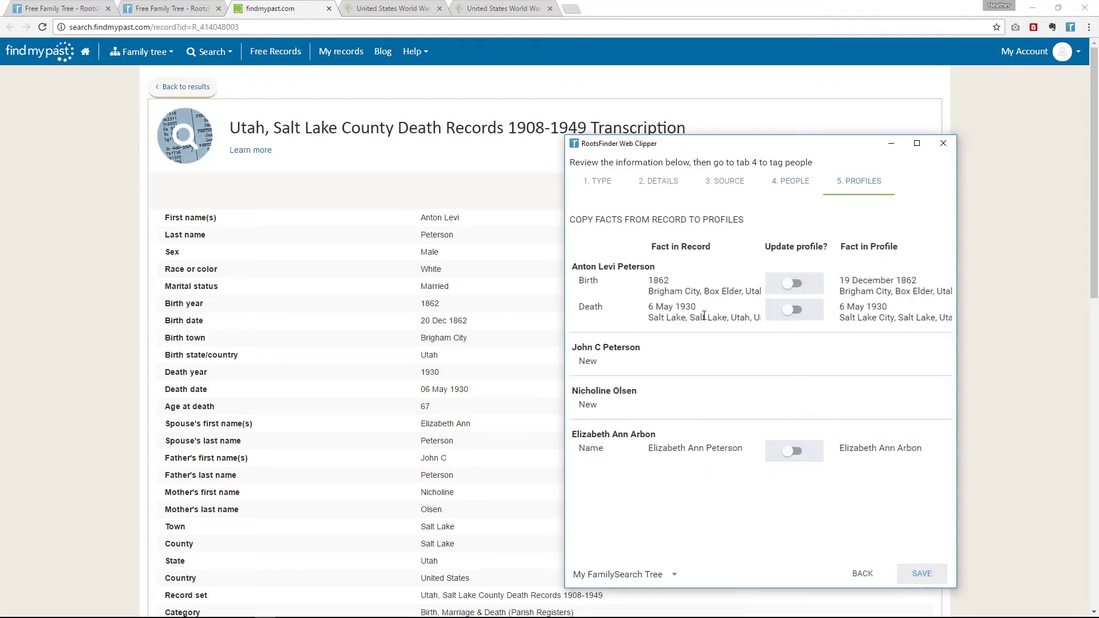
{"action": "left_click", "coordinate": [922, 574]}
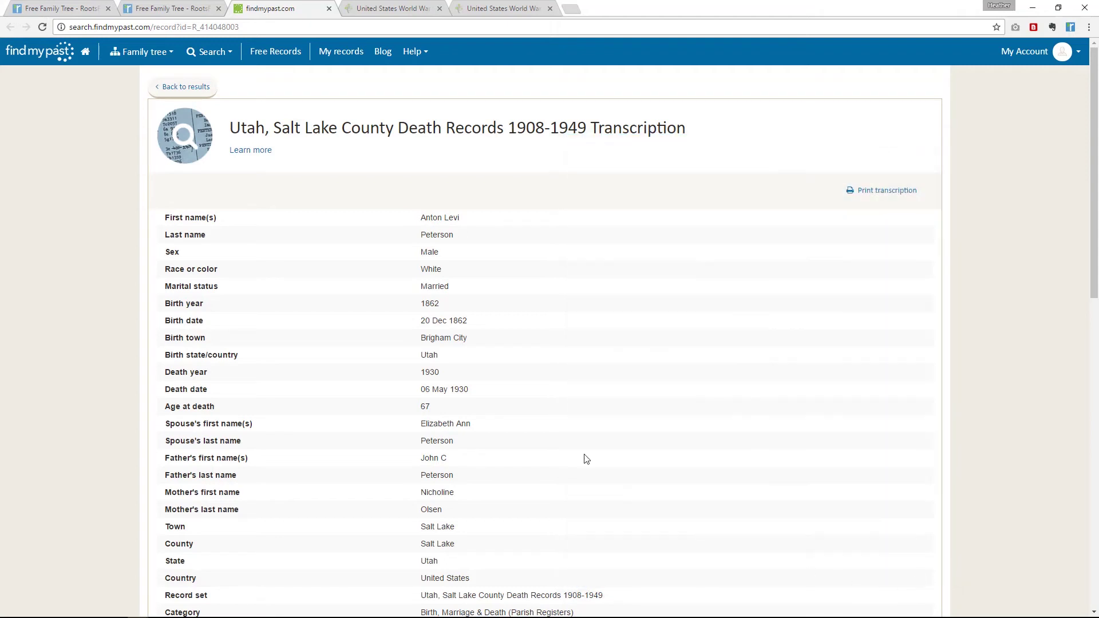
Step: Check the deceased's RootsFinder profile for the new source and parents, and close the Findmypast and two United States World War record pages
{"action": "left_click", "coordinate": [172, 8]}
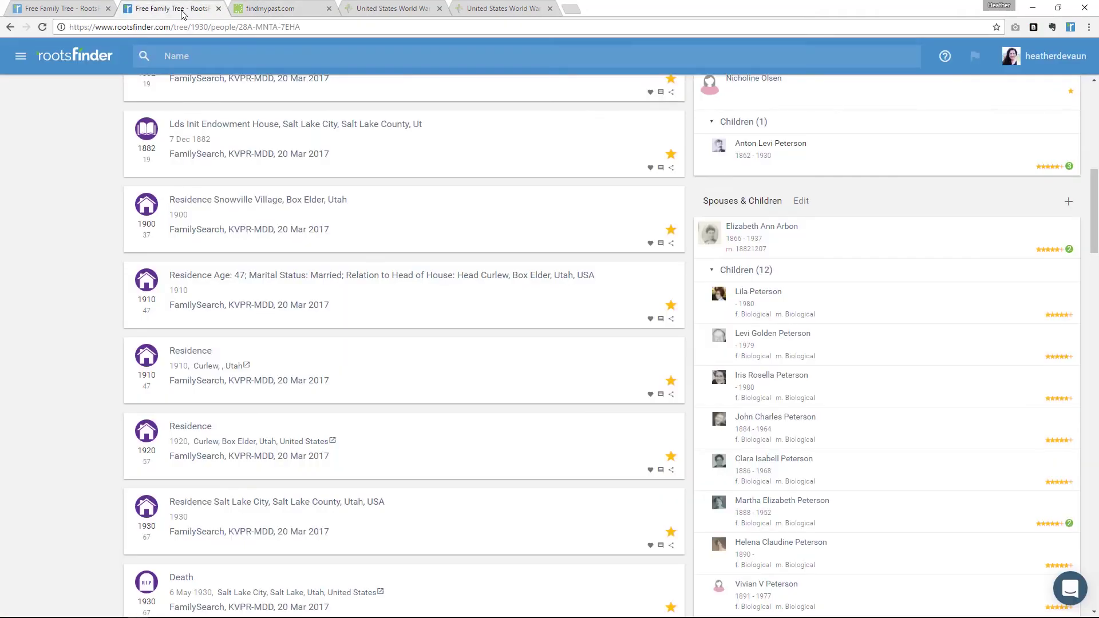
{"action": "scroll", "coordinate": [144, 147], "scroll_direction": "up", "scroll_amount": 9}
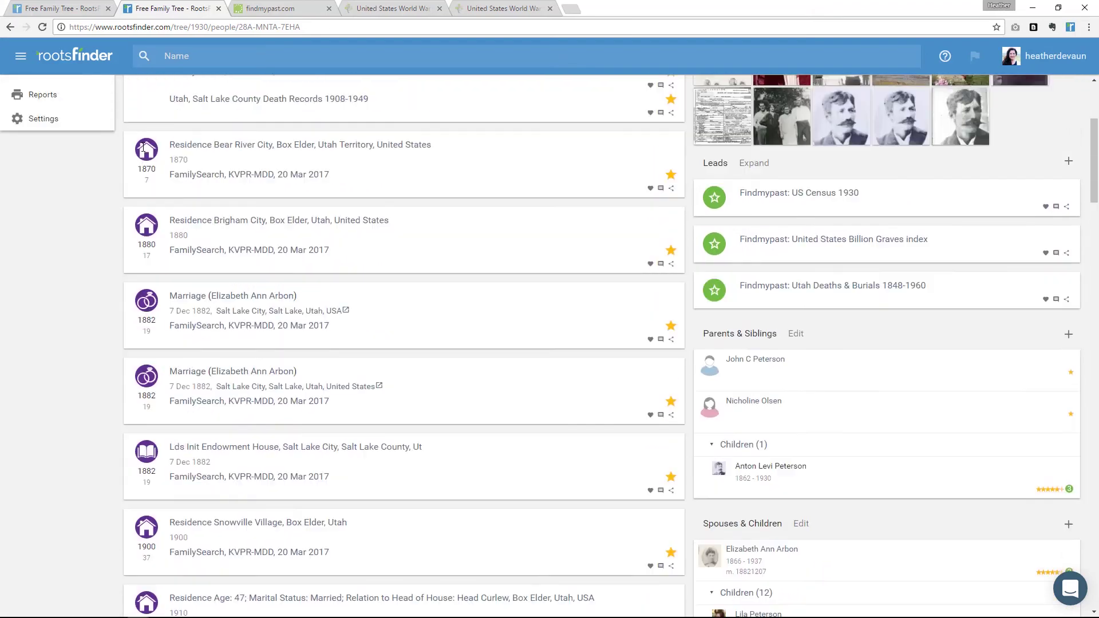
{"action": "scroll", "coordinate": [143, 151], "scroll_direction": "up", "scroll_amount": 1}
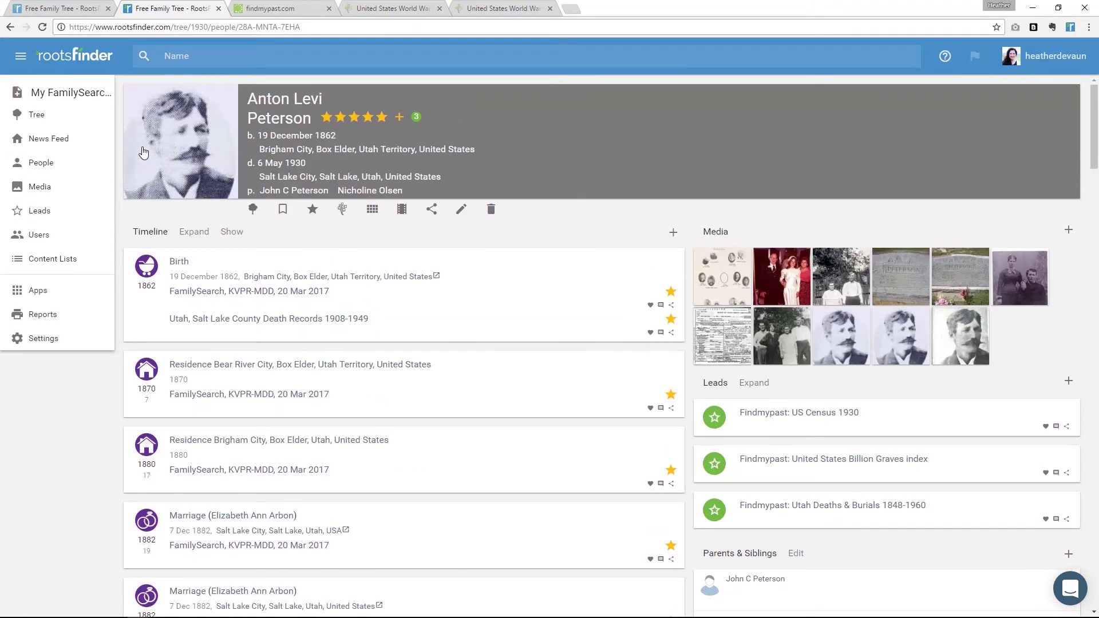
{"action": "left_click", "coordinate": [329, 9]}
{"action": "left_click", "coordinate": [329, 9]}
{"action": "left_click", "coordinate": [328, 9]}
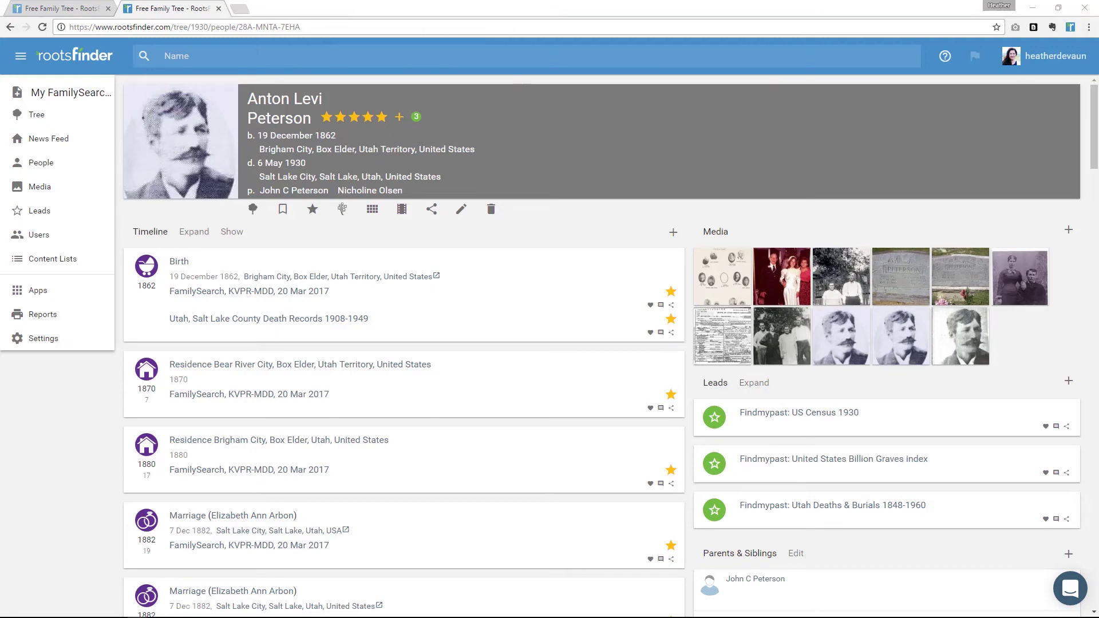
Step: Switch to the Ancestry 1900 census results and start a RootsFinder clipping of the Snowsville, Box Elder, Utah record
{"action": "left_click_drag", "start_coordinate": [902, 182], "coordinate": [466, 11]}
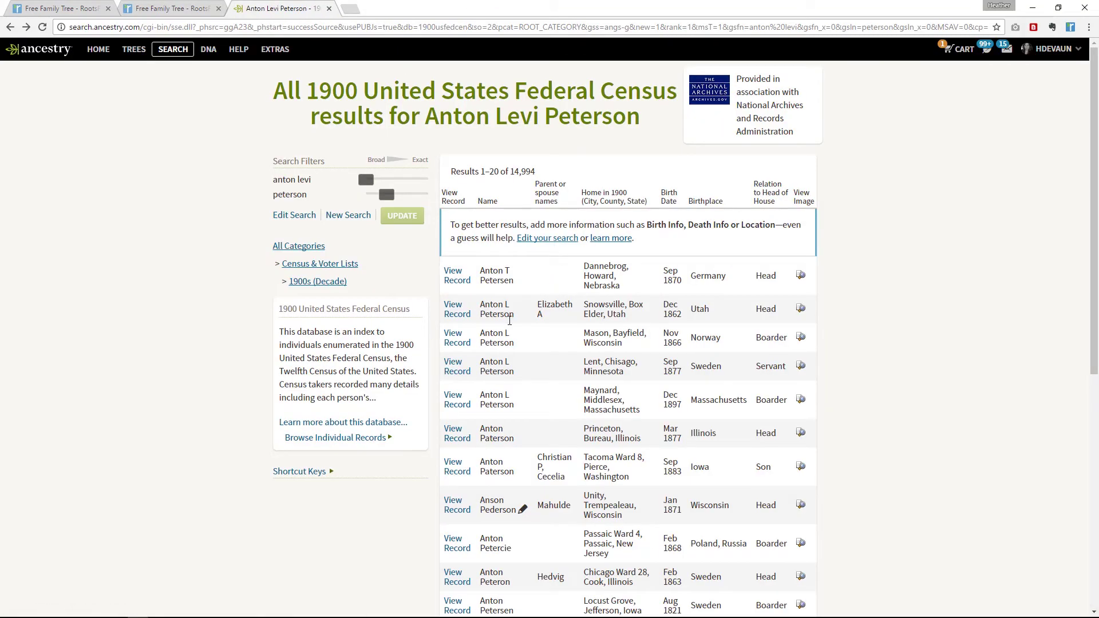
{"action": "left_click", "coordinate": [457, 314]}
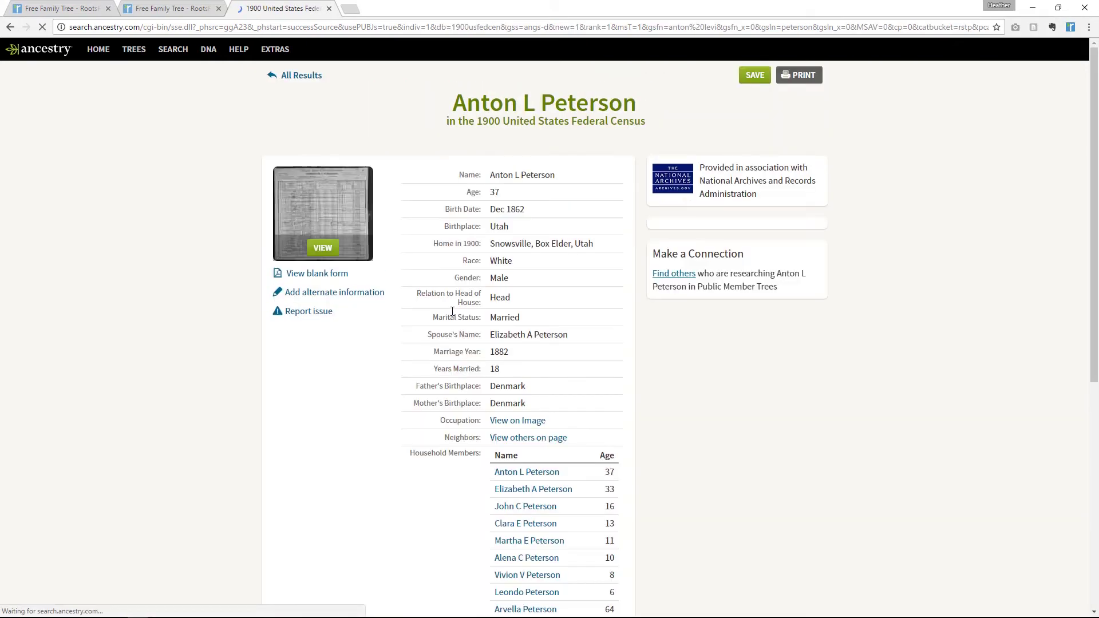
{"action": "left_click", "coordinate": [1070, 27]}
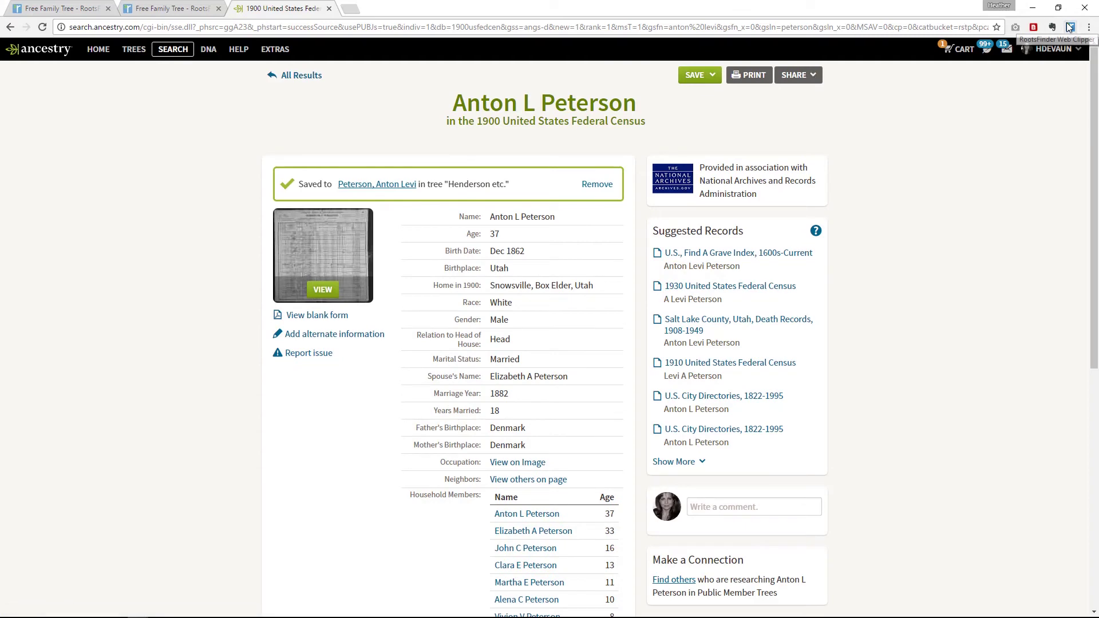
{"action": "left_click_drag", "start_coordinate": [233, 41], "coordinate": [854, 96]}
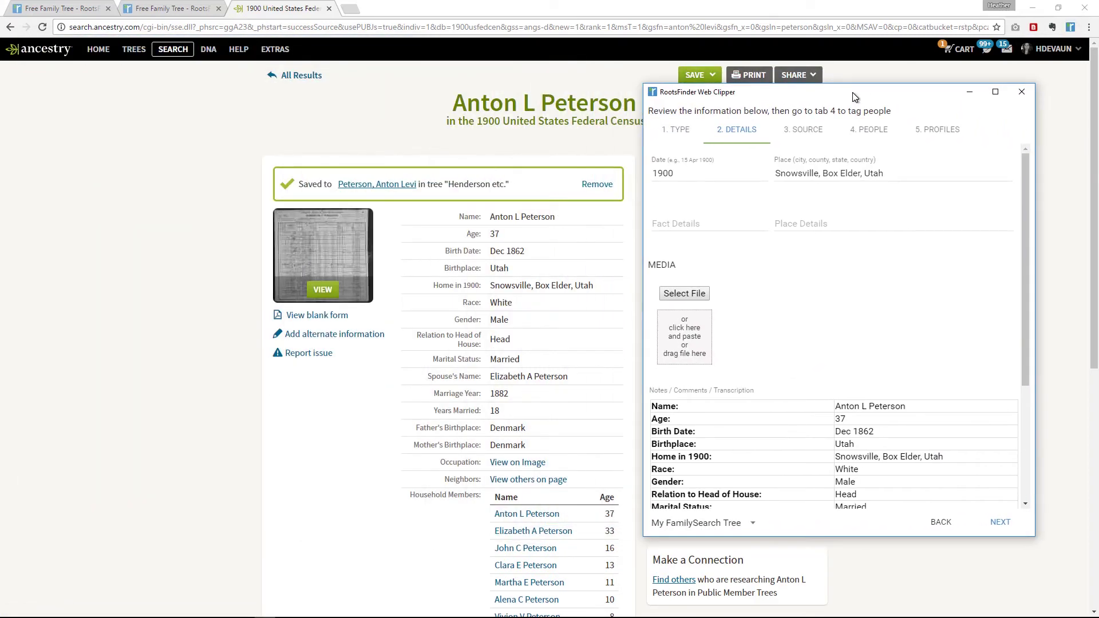
Step: Check the clipping's type, correct the place to Snowville, Box Elder, Utah, United States, and review the transcription
{"action": "left_click", "coordinate": [680, 136]}
{"action": "left_click", "coordinate": [744, 133]}
{"action": "left_click", "coordinate": [799, 173]}
{"action": "key", "text": "BackSpace"}
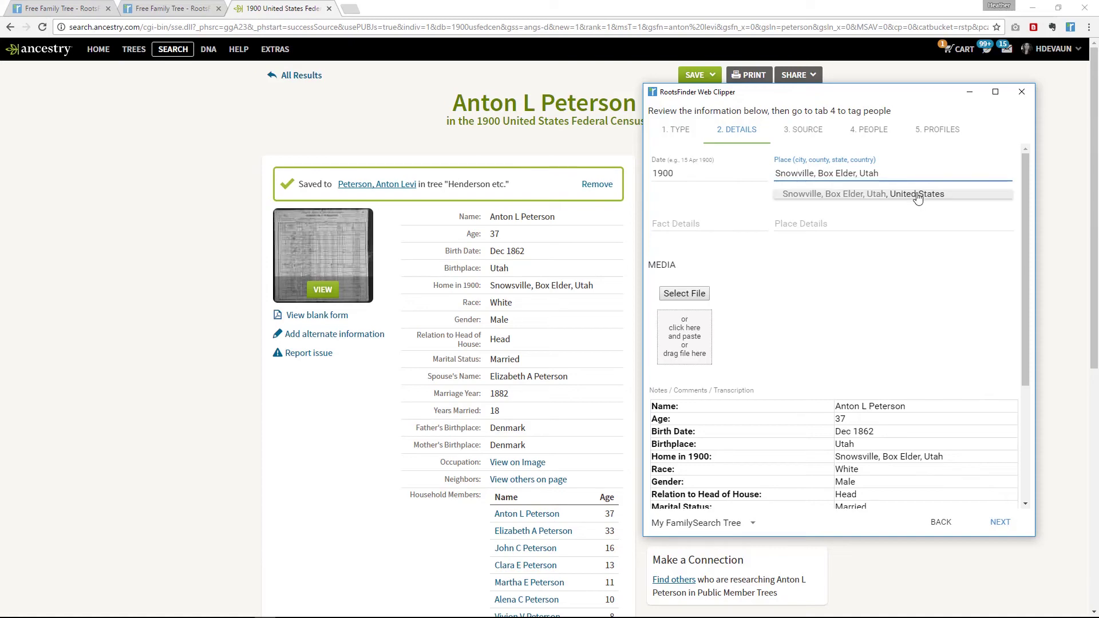
{"action": "left_click", "coordinate": [918, 195]}
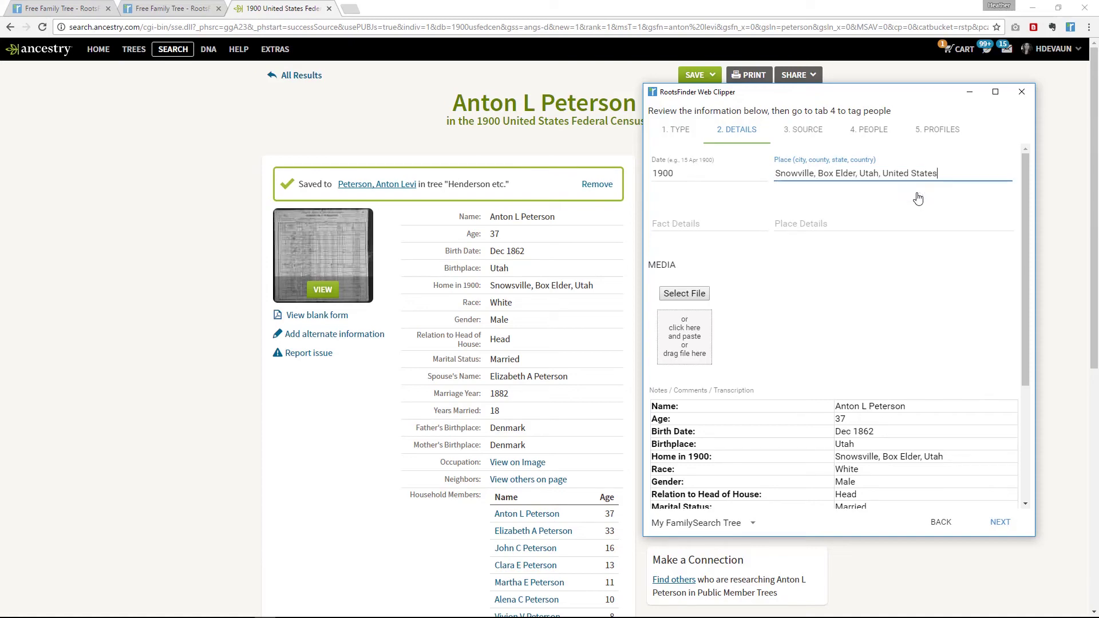
{"action": "scroll", "coordinate": [750, 410], "scroll_direction": "down", "scroll_amount": 3}
{"action": "scroll", "coordinate": [752, 417], "scroll_direction": "up", "scroll_amount": 3}
Step: Set the source title to "1900 United States Federal Census - Utah, Box Elder Co", copying the census name from the citation
{"action": "left_click", "coordinate": [810, 133]}
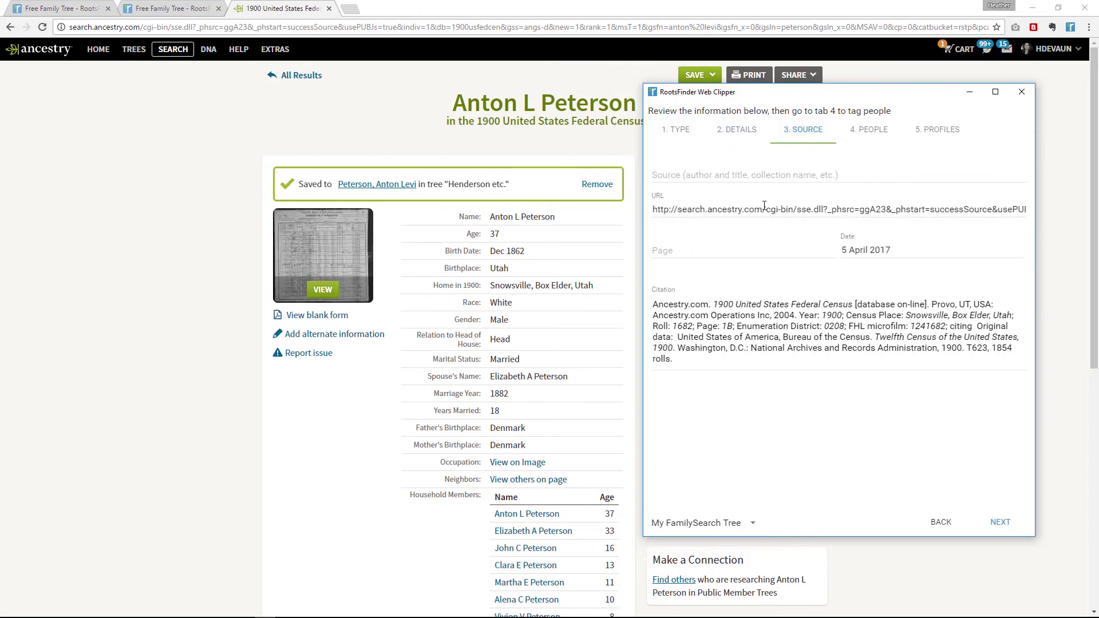
{"action": "left_click_drag", "start_coordinate": [714, 305], "coordinate": [847, 306]}
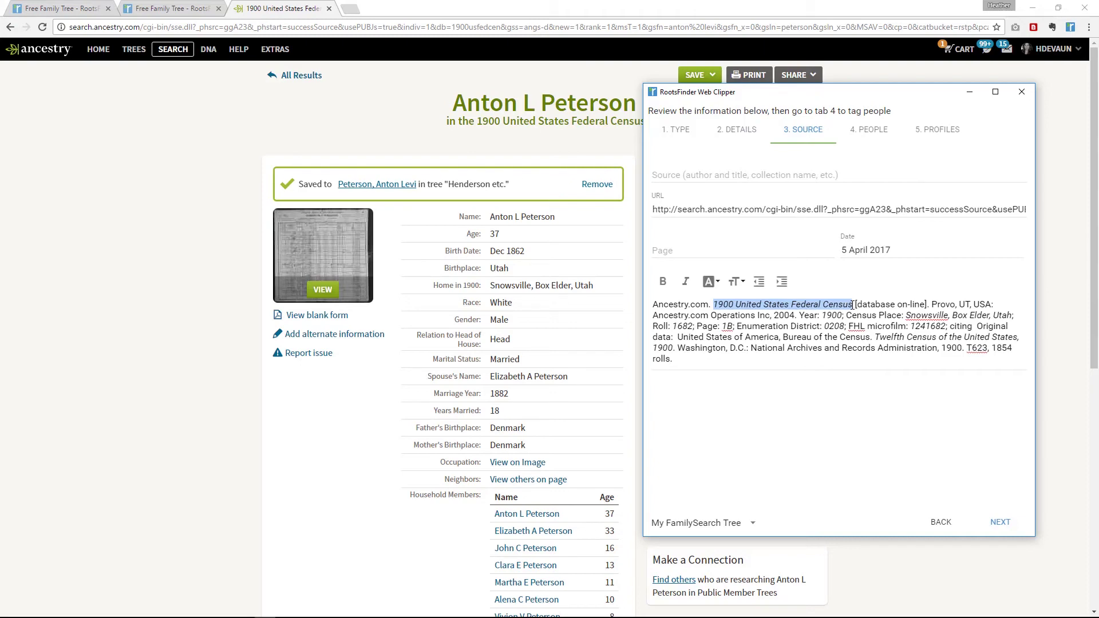
{"action": "left_click", "coordinate": [761, 172]}
{"action": "type", "text": "1900 United States Federal Census"}
{"action": "type", "text": "- Utah, Box Elder Co"}
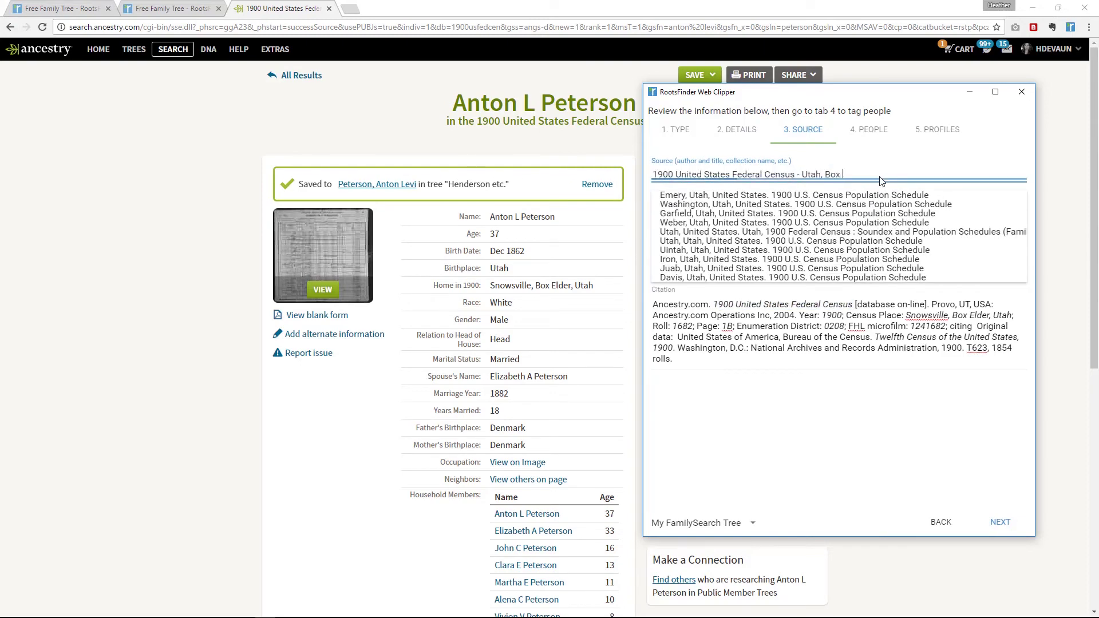
Step: Tag the head of household on the census record with his existing profile in the tree
{"action": "left_click", "coordinate": [873, 130]}
{"action": "left_click", "coordinate": [822, 195]}
{"action": "type", "text": "Anton Le"}
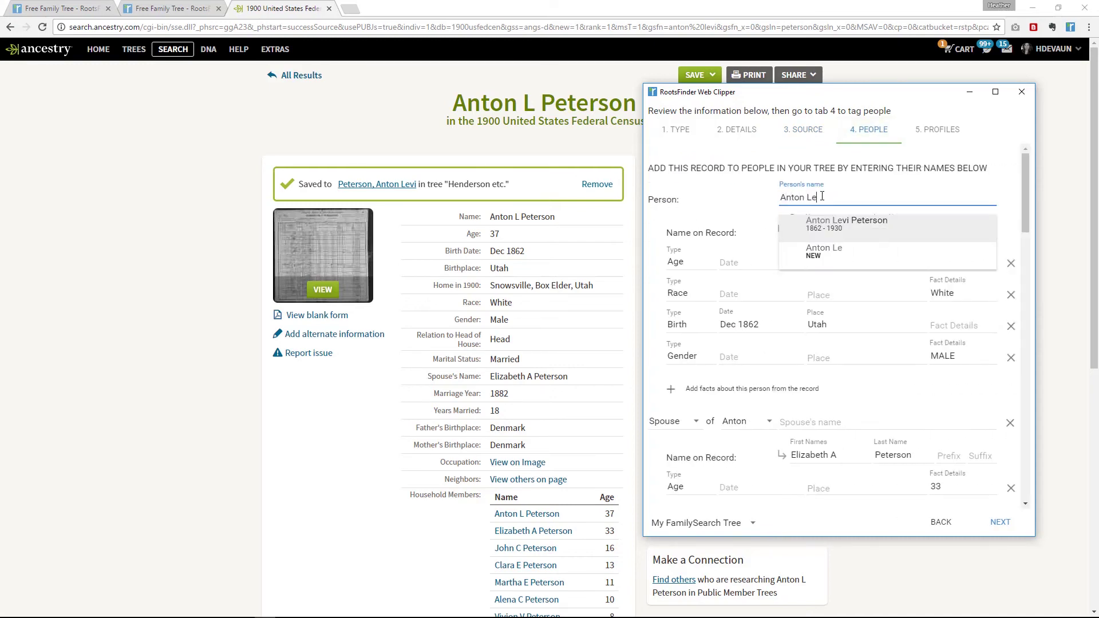
{"action": "left_click", "coordinate": [824, 228]}
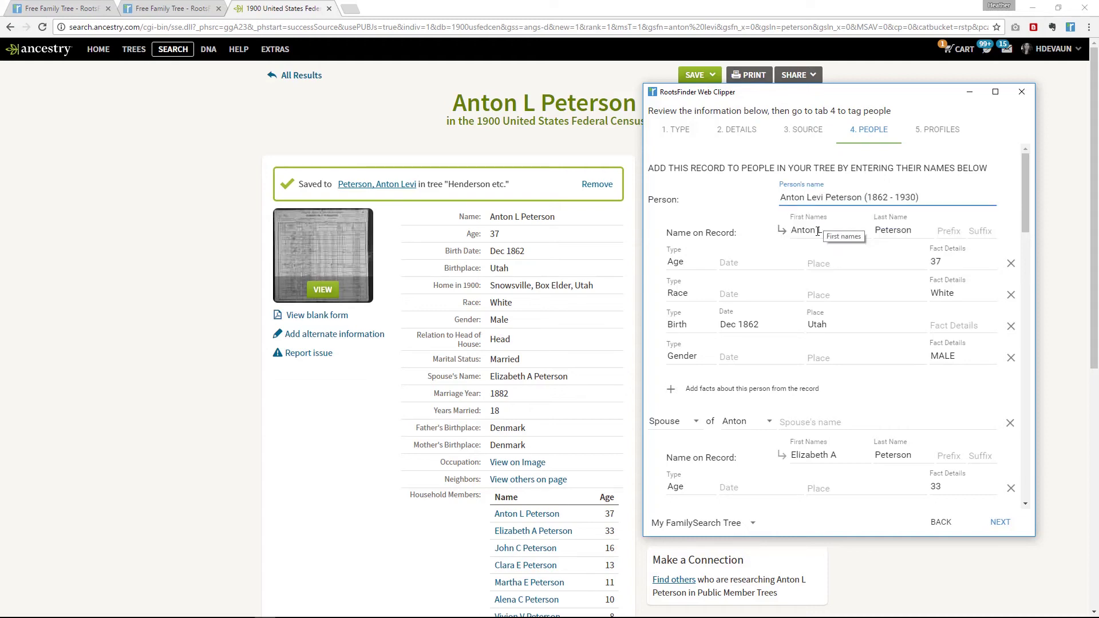
Step: Tag the 33-year-old spouse on the census record with her existing tree profile
{"action": "scroll", "coordinate": [817, 231], "scroll_direction": "down", "scroll_amount": 1}
{"action": "scroll", "coordinate": [816, 235], "scroll_direction": "down", "scroll_amount": 2}
{"action": "left_click", "coordinate": [807, 250]}
{"action": "type", "text": "Elizabeth Ann"}
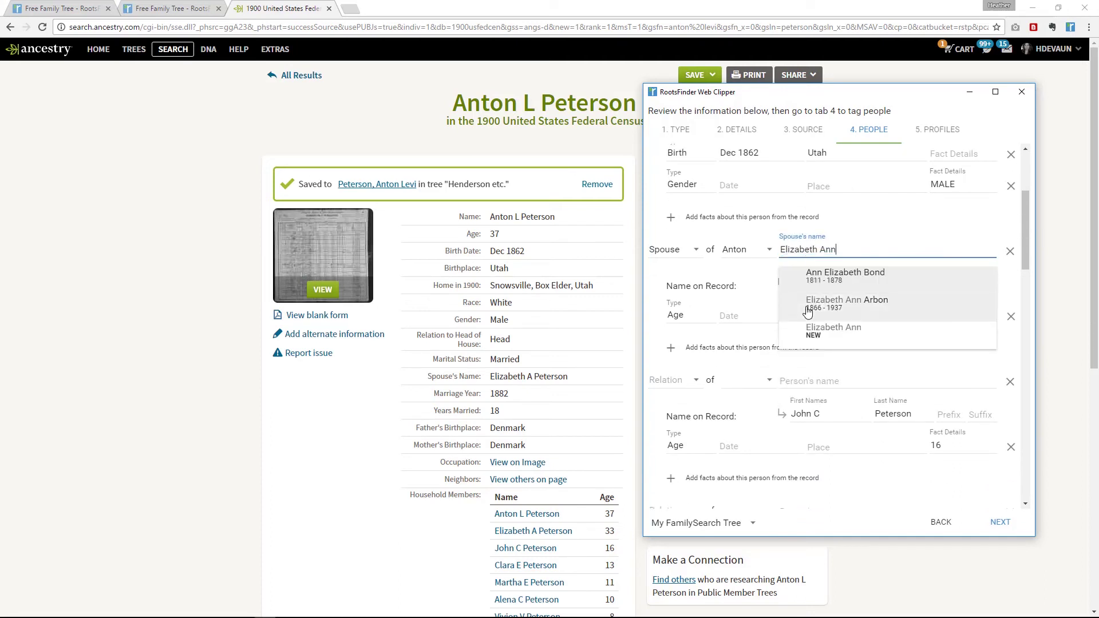
{"action": "left_click", "coordinate": [807, 309]}
Step: Set the 16-year-old household member as Child of the head and tag his matching existing tree profile
{"action": "scroll", "coordinate": [745, 286], "scroll_direction": "down", "scroll_amount": 2}
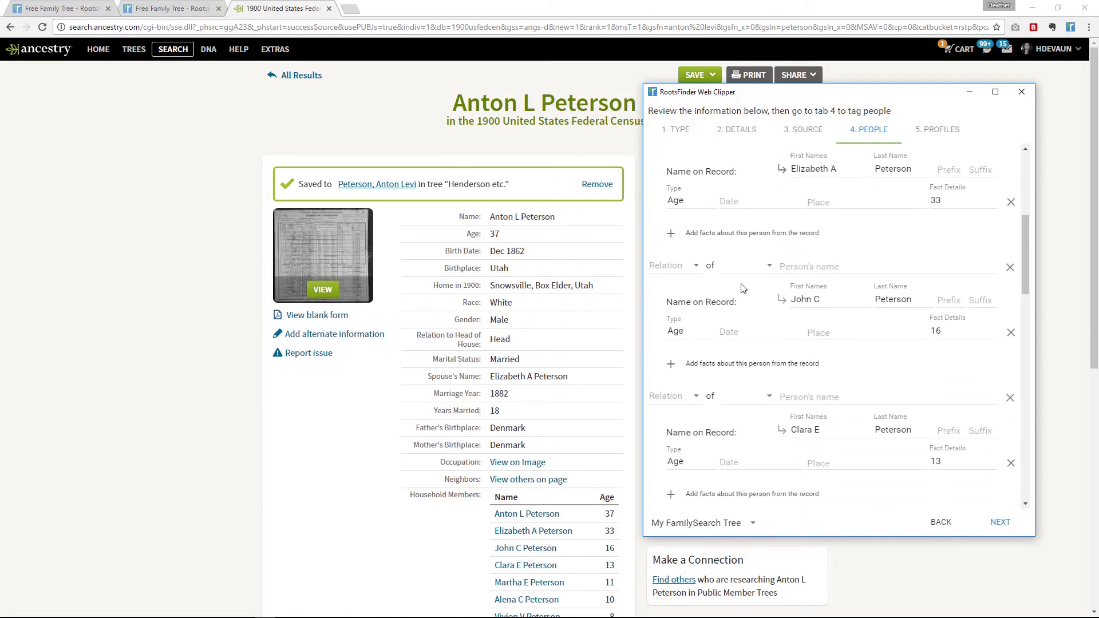
{"action": "left_click", "coordinate": [687, 267]}
{"action": "left_click", "coordinate": [693, 269]}
{"action": "left_click", "coordinate": [766, 266]}
{"action": "left_click", "coordinate": [763, 266]}
{"action": "left_click", "coordinate": [818, 265]}
{"action": "type", "text": "John C P"}
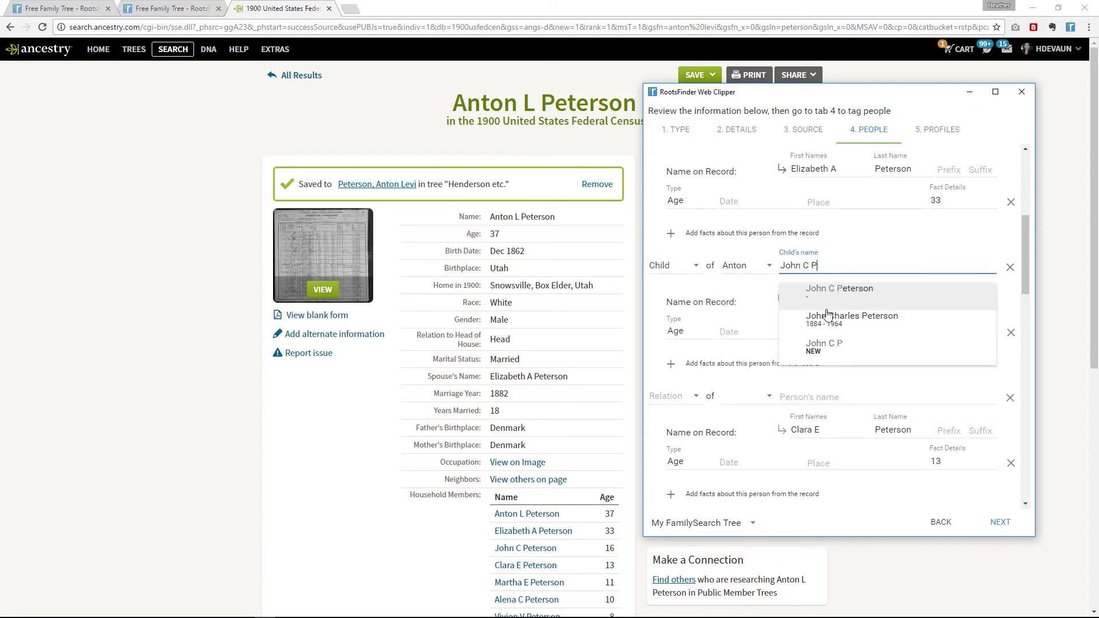
{"action": "left_click", "coordinate": [828, 320]}
Step: Set the 13-year-old household member as Child of the head and tag her matching existing tree profile
{"action": "scroll", "coordinate": [828, 286], "scroll_direction": "down", "scroll_amount": 3}
{"action": "left_click", "coordinate": [689, 229]}
{"action": "left_click", "coordinate": [687, 237]}
{"action": "left_click", "coordinate": [743, 227]}
{"action": "left_click", "coordinate": [761, 222]}
{"action": "left_click", "coordinate": [840, 227]}
{"action": "type", "text": "Clara E"}
{"action": "key", "text": "BackSpace"}
{"action": "type", "text": "P"}
{"action": "left_click", "coordinate": [835, 251]}
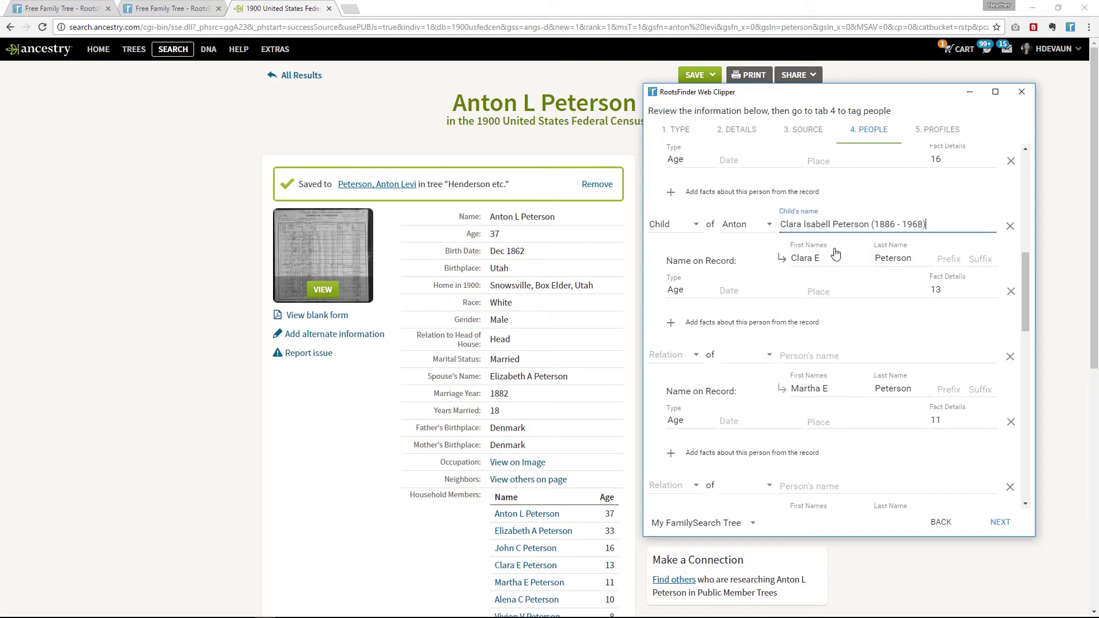
Step: Set the 11-year-old household member as Child of the head and tag her matching existing tree profile
{"action": "scroll", "coordinate": [808, 280], "scroll_direction": "down", "scroll_amount": 2}
{"action": "left_click", "coordinate": [662, 242]}
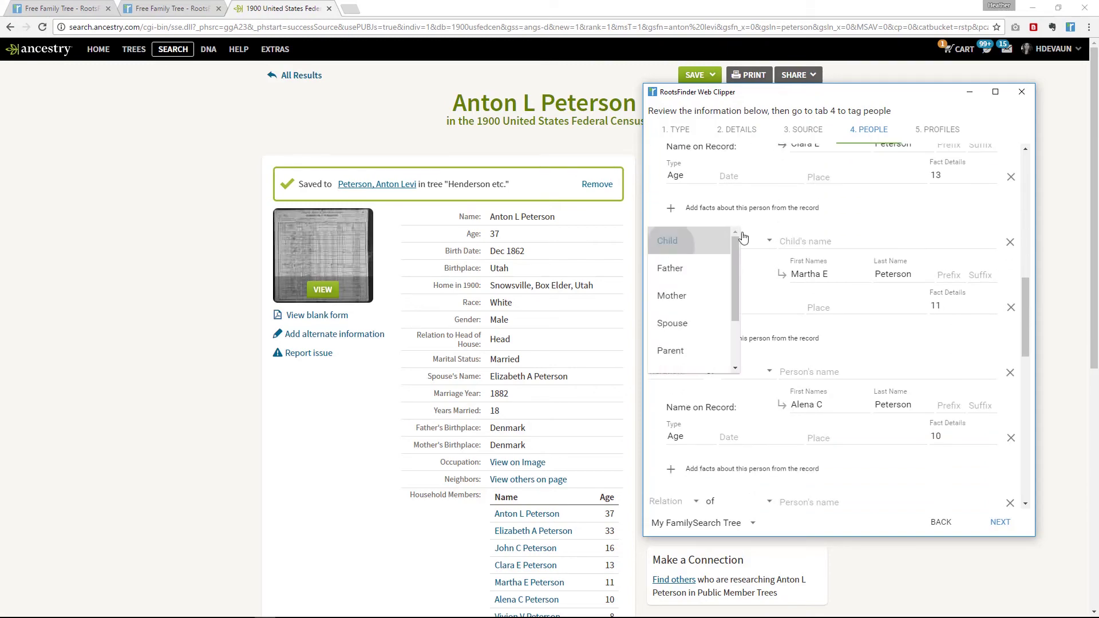
{"action": "left_click", "coordinate": [681, 242]}
{"action": "left_click", "coordinate": [745, 242]}
{"action": "left_click", "coordinate": [752, 242]}
{"action": "left_click", "coordinate": [837, 243]}
{"action": "type", "text": "Martha E"}
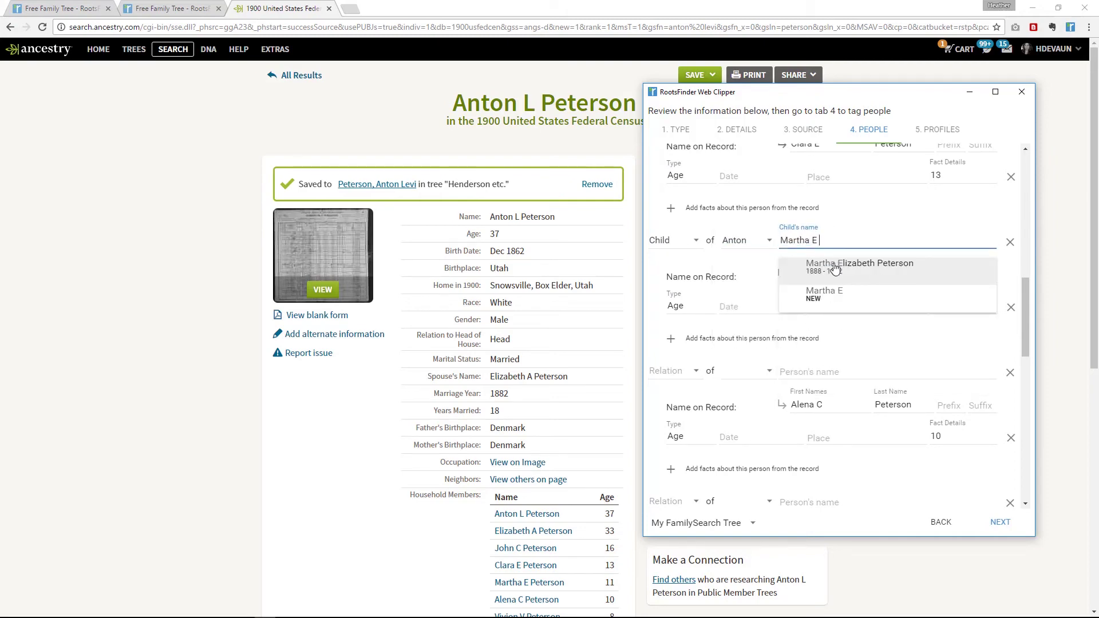
{"action": "left_click", "coordinate": [836, 268]}
Step: Set the 10-year-old household member as Child of the head and tag her matching existing tree profile
{"action": "scroll", "coordinate": [762, 269], "scroll_direction": "down", "scroll_amount": 3}
{"action": "left_click", "coordinate": [674, 213]}
{"action": "left_click", "coordinate": [670, 201]}
{"action": "left_click", "coordinate": [744, 199]}
{"action": "left_click", "coordinate": [762, 197]}
{"action": "left_click", "coordinate": [834, 199]}
{"action": "type", "text": "Helena"}
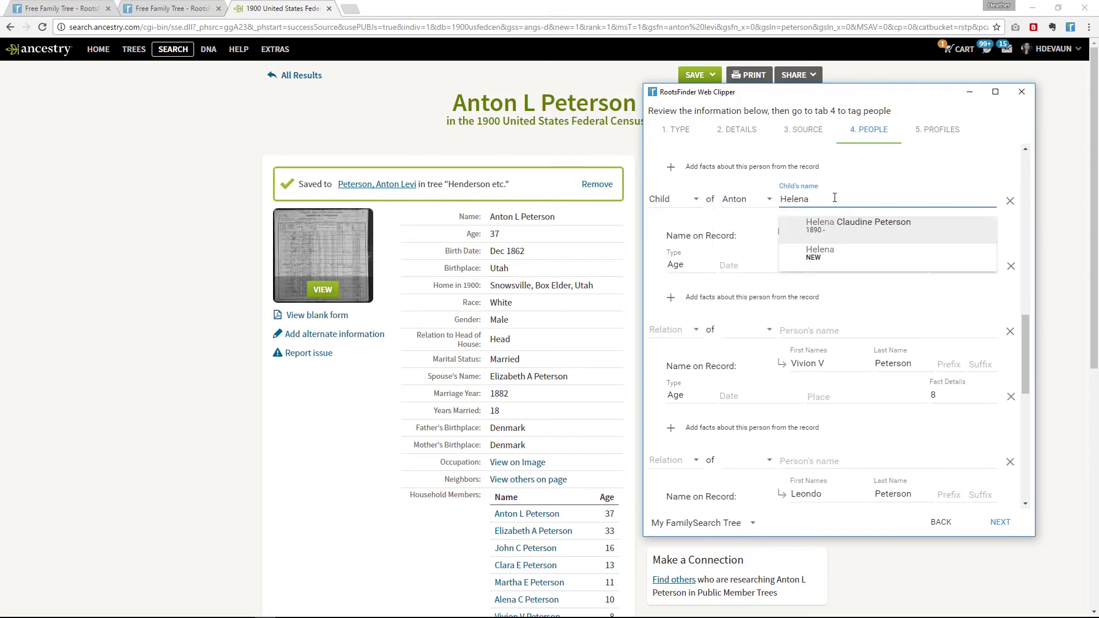
{"action": "left_click", "coordinate": [833, 226]}
Step: Set the 8-year-old household member as Child of the head and tag the matching existing tree profile
{"action": "scroll", "coordinate": [678, 216], "scroll_direction": "down", "scroll_amount": 2}
{"action": "left_click", "coordinate": [676, 217]}
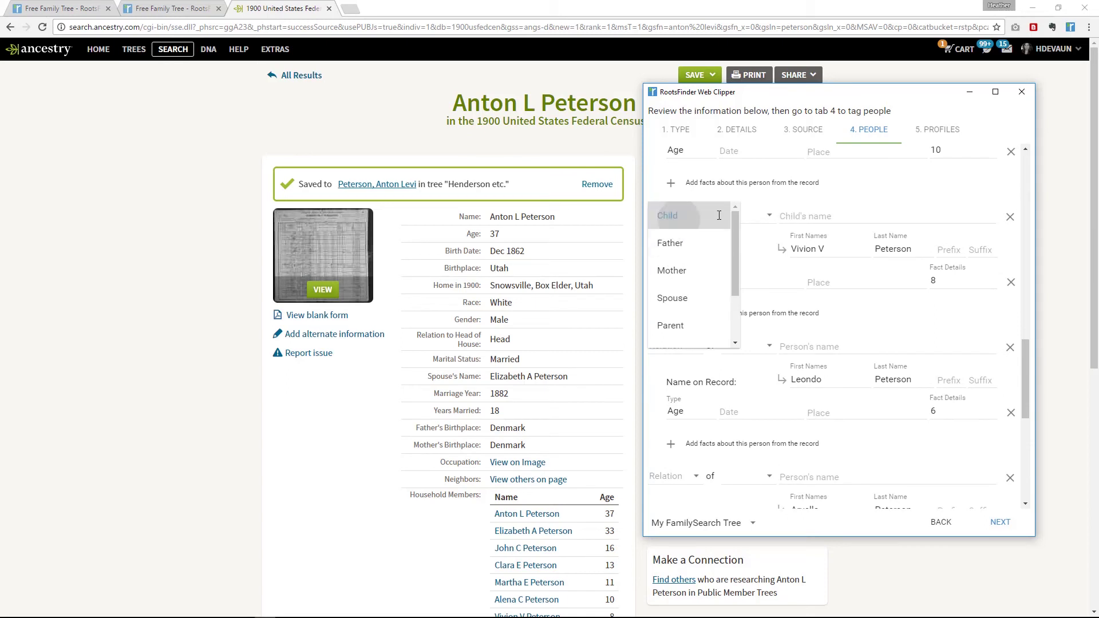
{"action": "left_click", "coordinate": [678, 217]}
{"action": "left_click", "coordinate": [744, 215]}
{"action": "left_click", "coordinate": [761, 216]}
{"action": "left_click", "coordinate": [837, 214]}
{"action": "type", "text": "Viv"}
{"action": "left_click", "coordinate": [833, 242]}
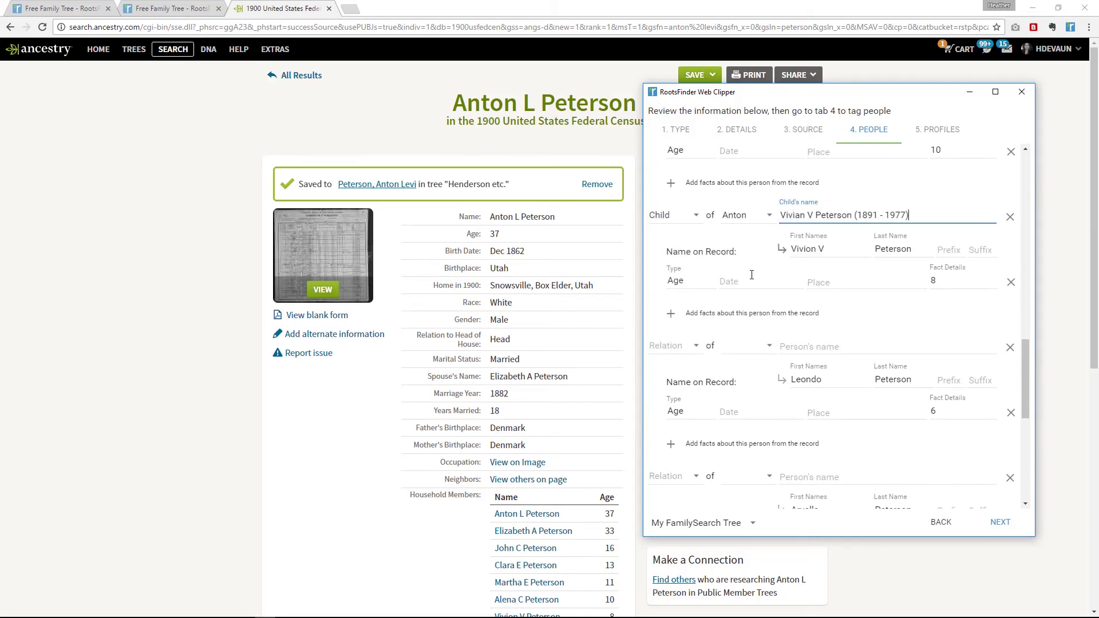
Step: Set the 6-year-old household member as Child of the head and tag the matching existing tree profile
{"action": "scroll", "coordinate": [756, 258], "scroll_direction": "down", "scroll_amount": 2}
{"action": "left_click", "coordinate": [678, 231]}
{"action": "left_click", "coordinate": [754, 230]}
{"action": "left_click", "coordinate": [755, 231]}
{"action": "left_click", "coordinate": [796, 232]}
{"action": "type", "text": "Leon"}
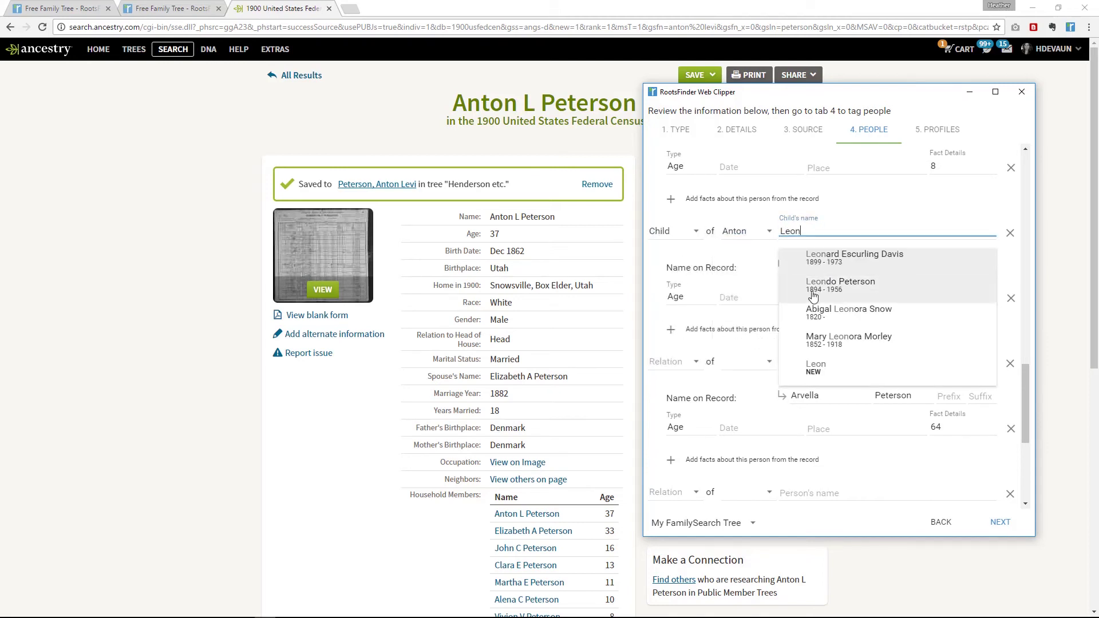
{"action": "left_click", "coordinate": [826, 280]}
Step: Set the household member recorded with age 64 as Child of the head and tag the matching existing tree profile
{"action": "scroll", "coordinate": [744, 263], "scroll_direction": "down", "scroll_amount": 1}
{"action": "left_click", "coordinate": [672, 254]}
{"action": "left_click", "coordinate": [673, 252]}
{"action": "left_click", "coordinate": [744, 248]}
{"action": "left_click", "coordinate": [710, 249]}
{"action": "left_click", "coordinate": [820, 249]}
{"action": "type", "text": "Arve"}
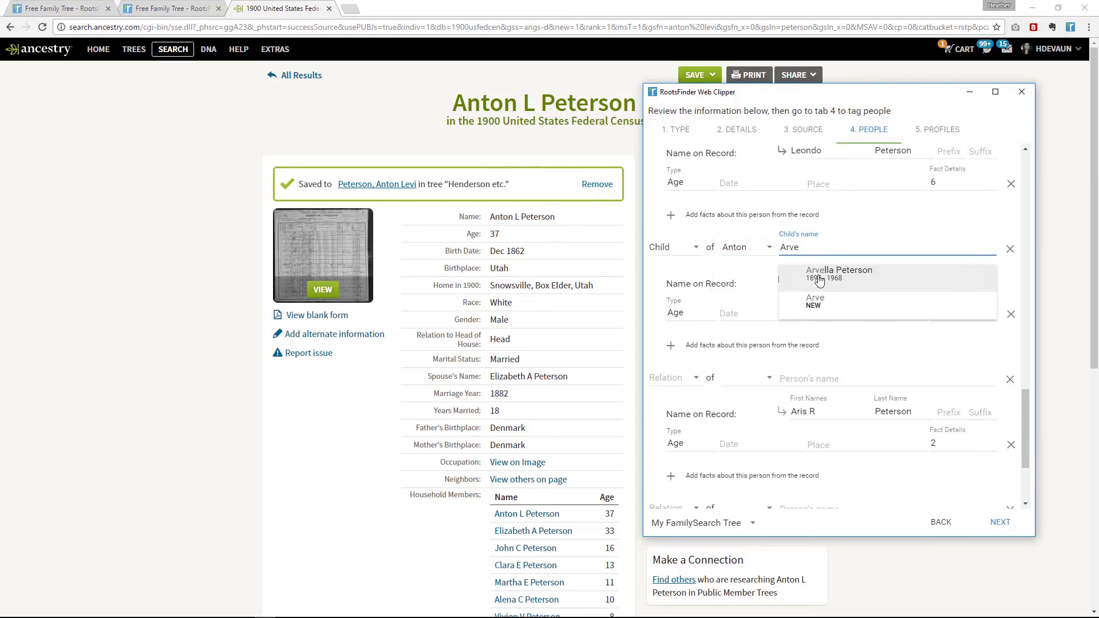
{"action": "left_click", "coordinate": [820, 280]}
Step: Set the 2-year-old household member as Child of the head and search the tree for the recorded first name
{"action": "scroll", "coordinate": [744, 258], "scroll_direction": "down", "scroll_amount": 2}
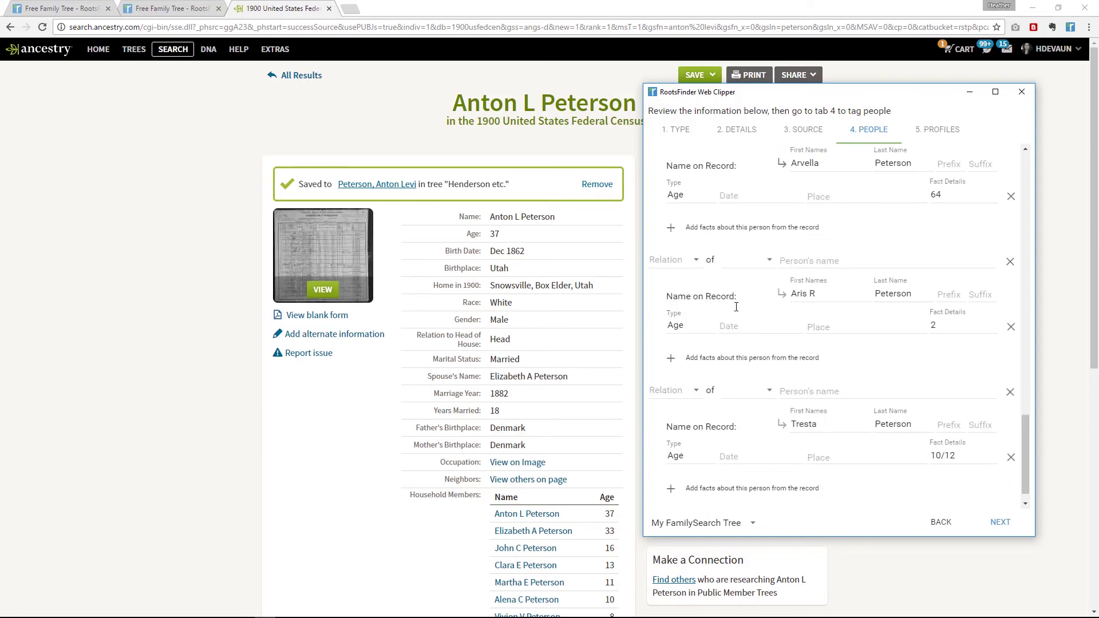
{"action": "left_click", "coordinate": [676, 236]}
{"action": "left_click", "coordinate": [679, 246]}
{"action": "left_click", "coordinate": [762, 236]}
{"action": "left_click", "coordinate": [826, 236]}
{"action": "left_click", "coordinate": [826, 239]}
{"action": "type", "text": "Ar"}
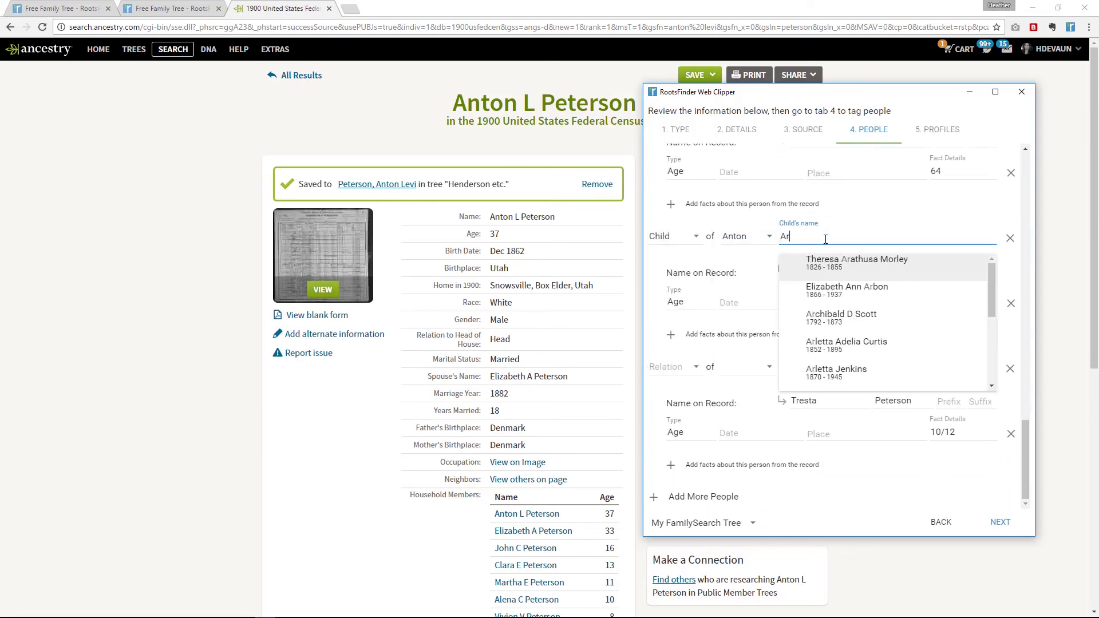
{"action": "type", "text": "i"}
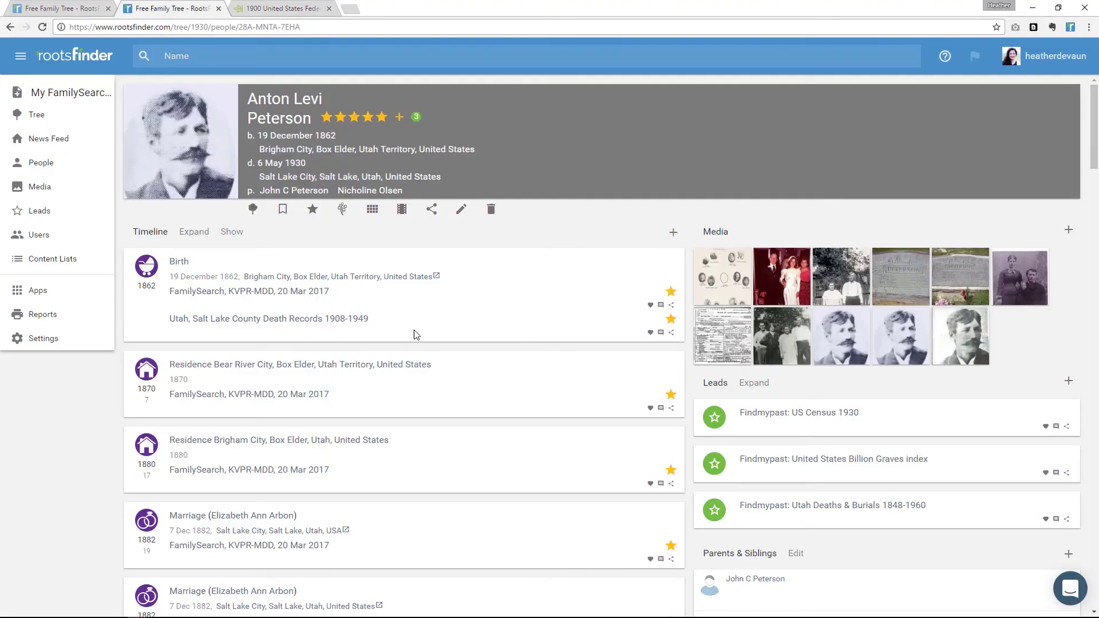
Step: Check the list of children on the head's RootsFinder profile, then return to the Web Clipper on the Ancestry record
{"action": "scroll", "coordinate": [520, 324], "scroll_direction": "down", "scroll_amount": 15}
{"action": "scroll", "coordinate": [525, 326], "scroll_direction": "down", "scroll_amount": 1}
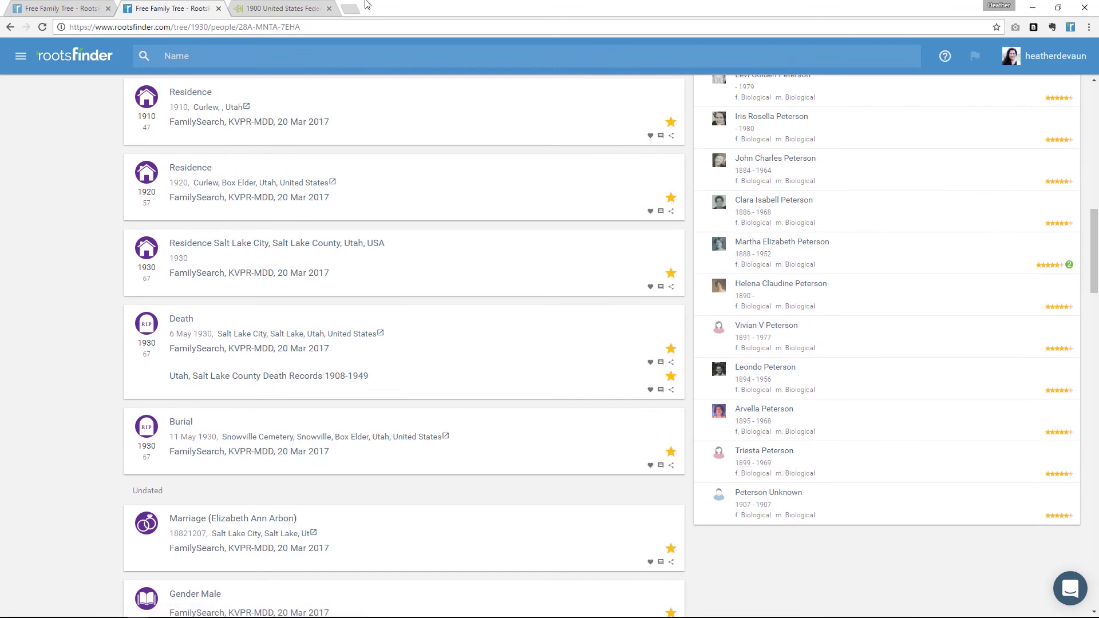
{"action": "left_click", "coordinate": [284, 10]}
{"action": "key", "text": "alt+Tab"}
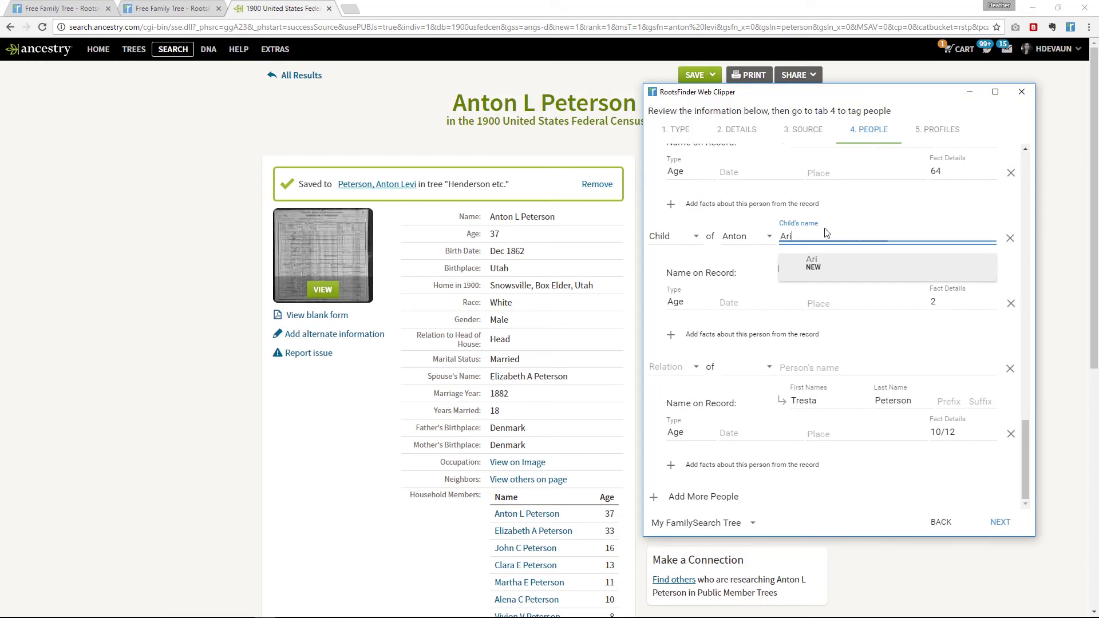
Step: Replace the 2-year-old's searched name with the first name used in the tree and tag the matching existing profile
{"action": "key", "text": "ctrl+a"}
{"action": "key", "text": "BackSpace"}
{"action": "type", "text": "Iris"}
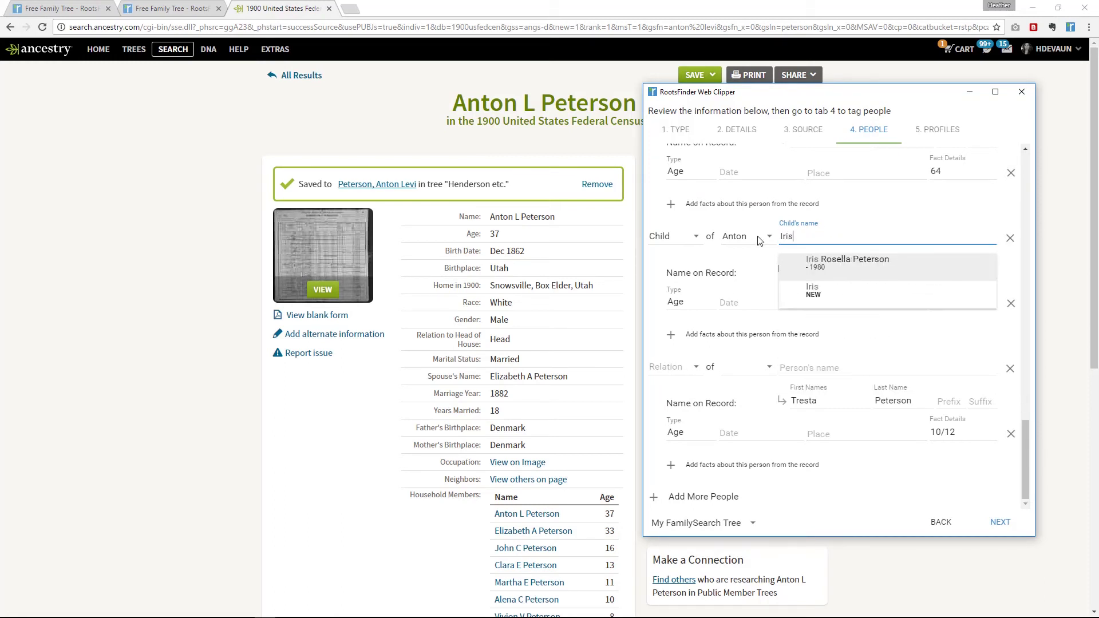
{"action": "left_click", "coordinate": [824, 262]}
Step: Set the household member aged 10/12 as Child of the head and tag the matching existing profile under its tree spelling
{"action": "left_click", "coordinate": [687, 367]}
{"action": "left_click", "coordinate": [745, 367]}
{"action": "left_click", "coordinate": [790, 366]}
{"action": "left_click", "coordinate": [827, 367]}
{"action": "type", "text": "Tresta"}
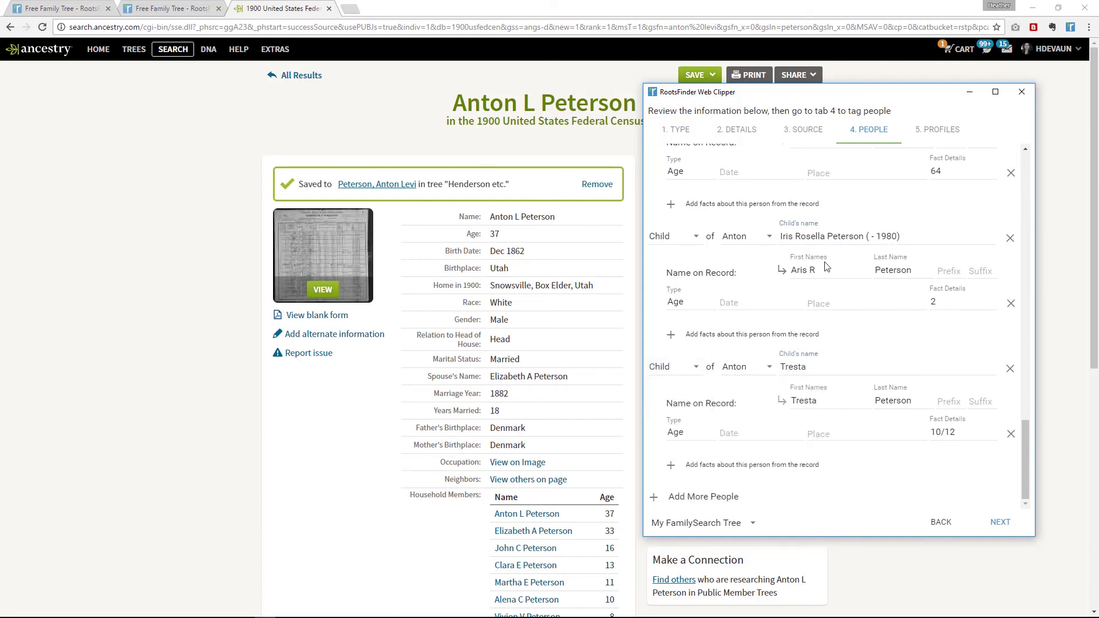
{"action": "double_click", "coordinate": [789, 369]}
{"action": "type", "text": "Trie"}
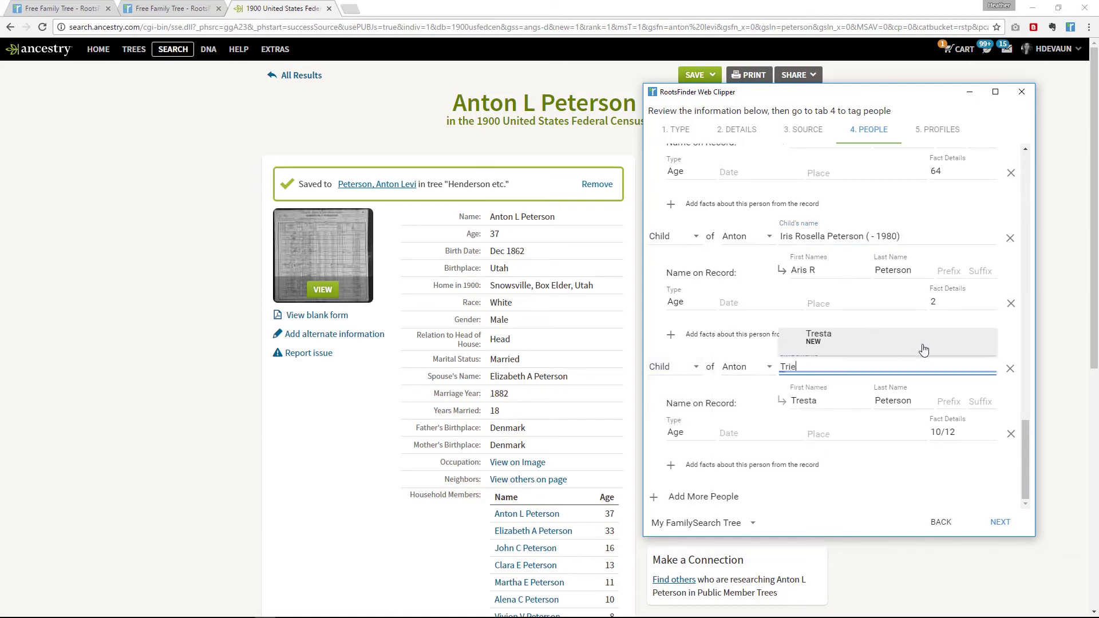
{"action": "left_click", "coordinate": [857, 258]}
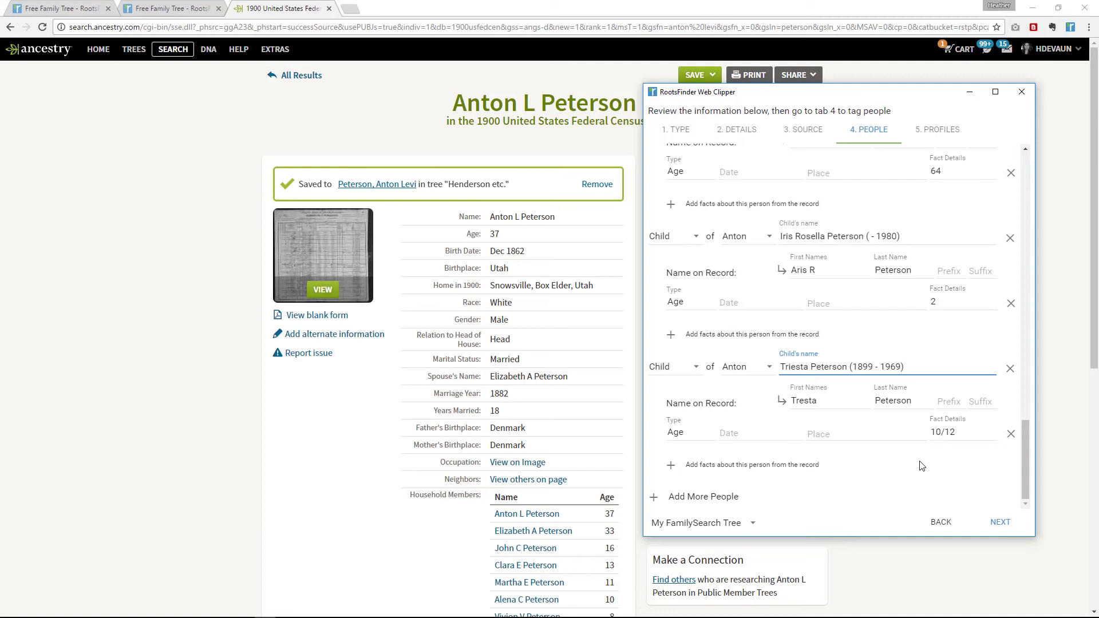
Step: Open the original 1900 census image from the Ancestry record in a new browser tab
{"action": "left_click", "coordinate": [1068, 377]}
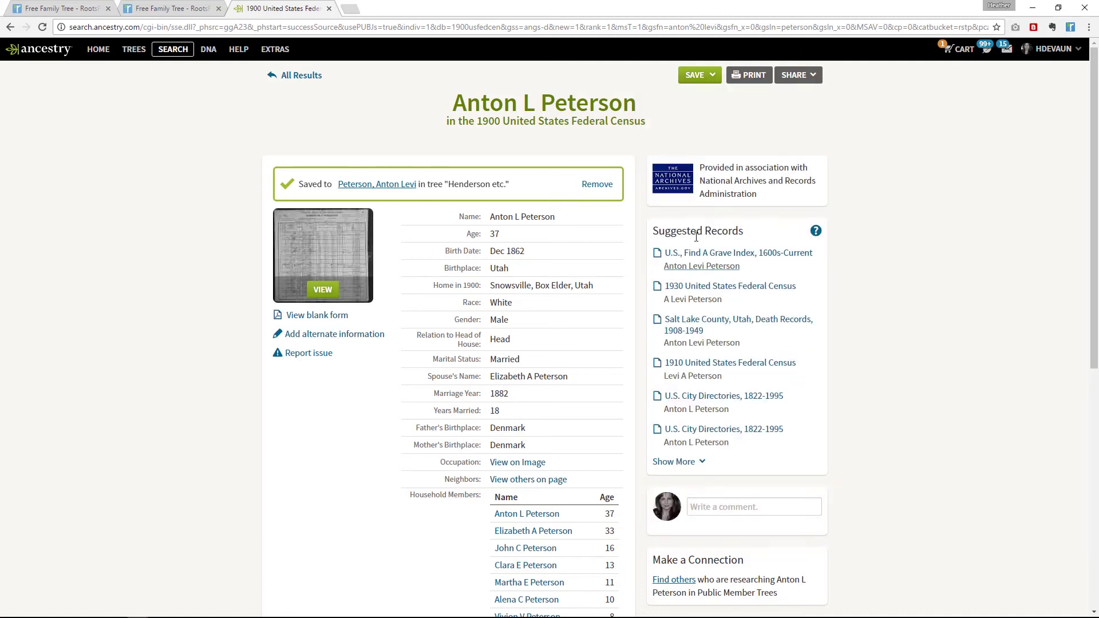
{"action": "right_click", "coordinate": [340, 265]}
{"action": "left_click", "coordinate": [344, 267]}
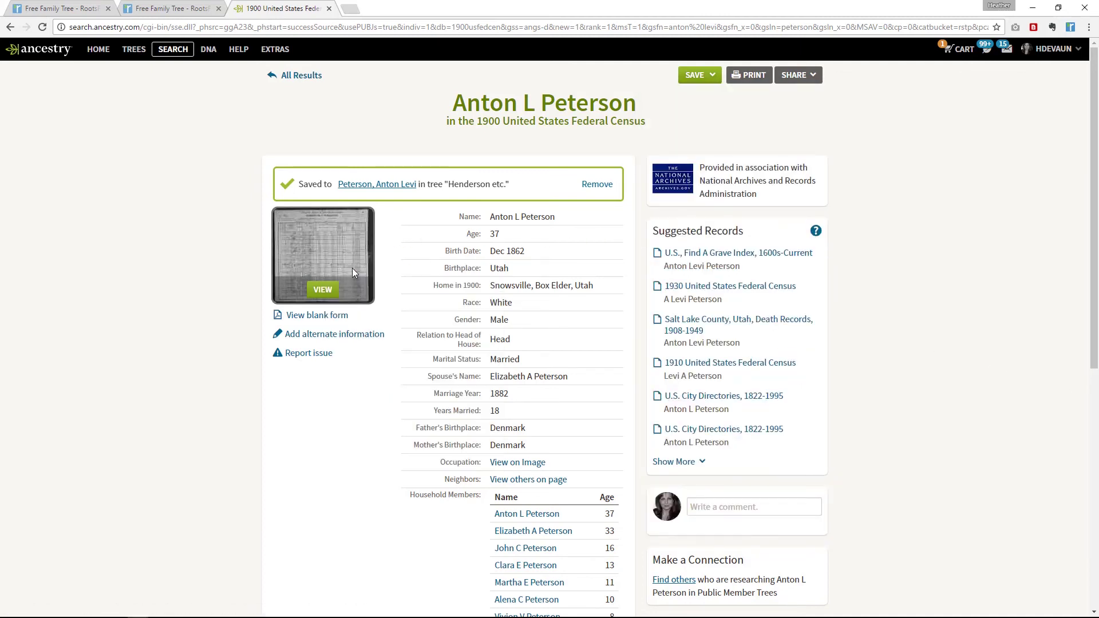
{"action": "left_click", "coordinate": [361, 8]}
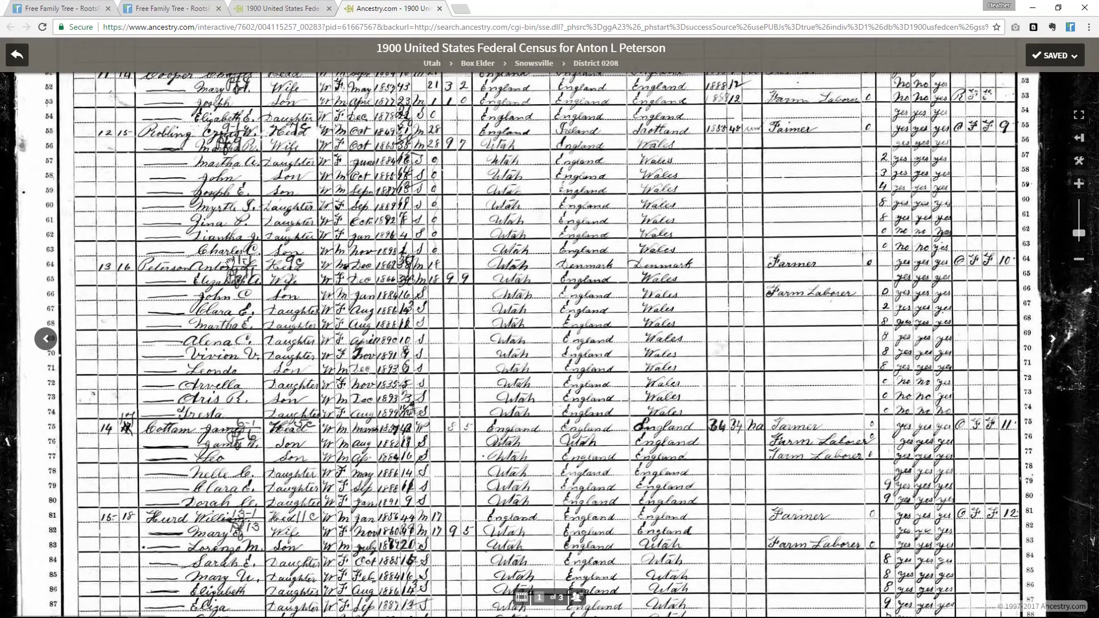
Step: Return to the Web Clipper and add a birth fact for the 33-year-old spouse with the birth month and year from the census image
{"action": "key", "text": "alt+Tab"}
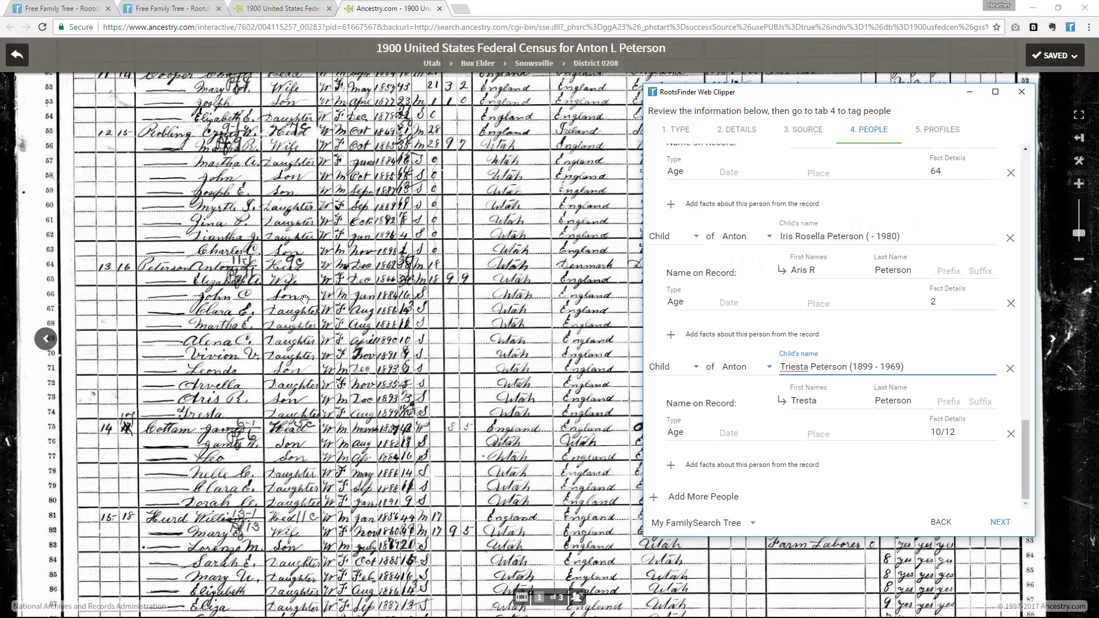
{"action": "scroll", "coordinate": [858, 371], "scroll_direction": "up", "scroll_amount": 10}
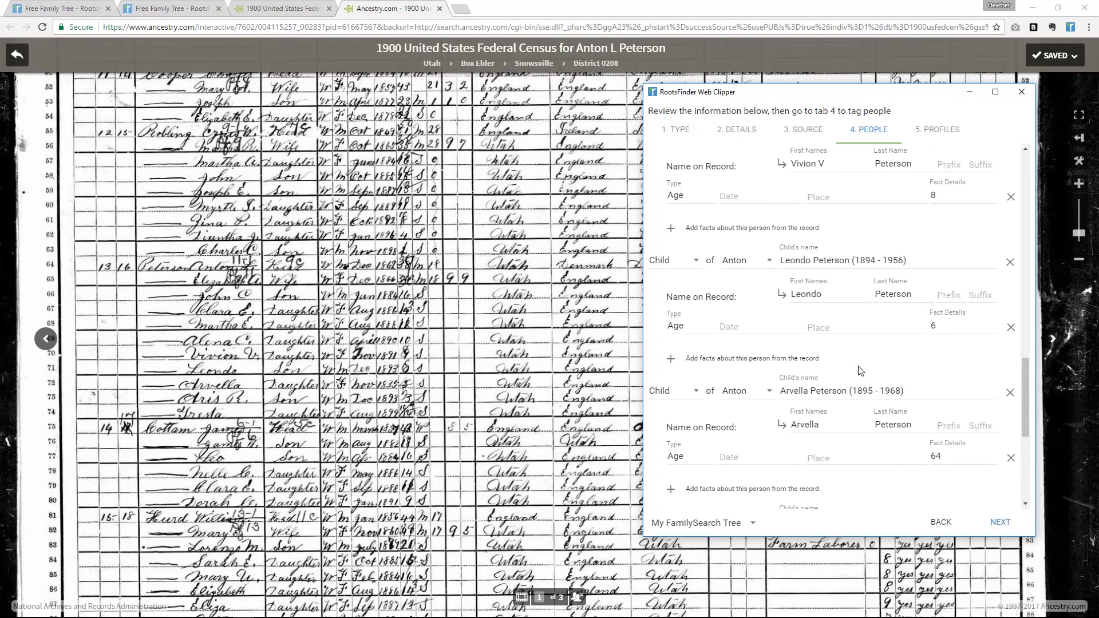
{"action": "scroll", "coordinate": [858, 371], "scroll_direction": "up", "scroll_amount": 5}
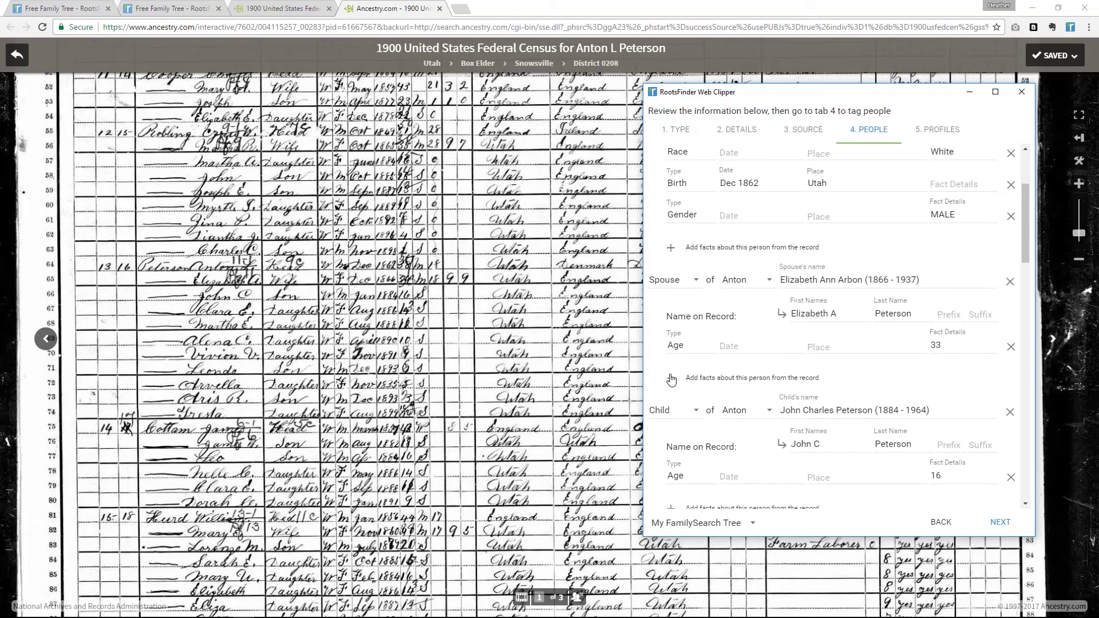
{"action": "left_click", "coordinate": [671, 377]}
{"action": "left_click", "coordinate": [680, 378]}
{"action": "type", "text": "birth"}
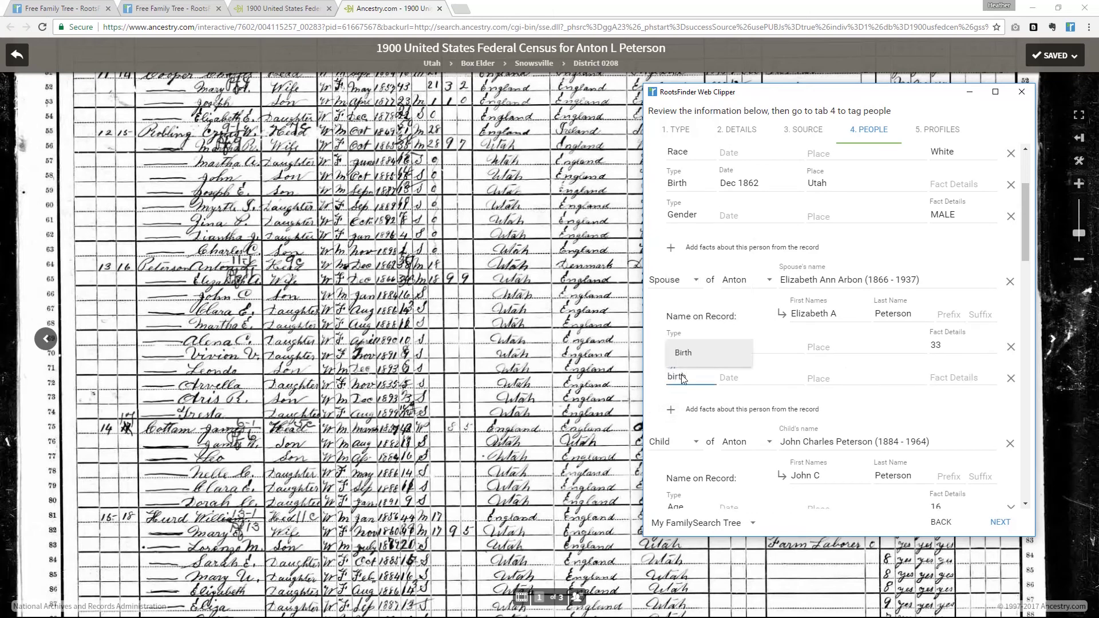
{"action": "left_click", "coordinate": [740, 382]}
{"action": "type", "text": "Dec 1866"}
Step: Add a Birth fact for the 16-year-old child with the birth month and year from the census image
{"action": "scroll", "coordinate": [736, 373], "scroll_direction": "down", "scroll_amount": 3}
{"action": "left_click", "coordinate": [671, 367]}
{"action": "left_click", "coordinate": [686, 371]}
{"action": "type", "text": "birth"}
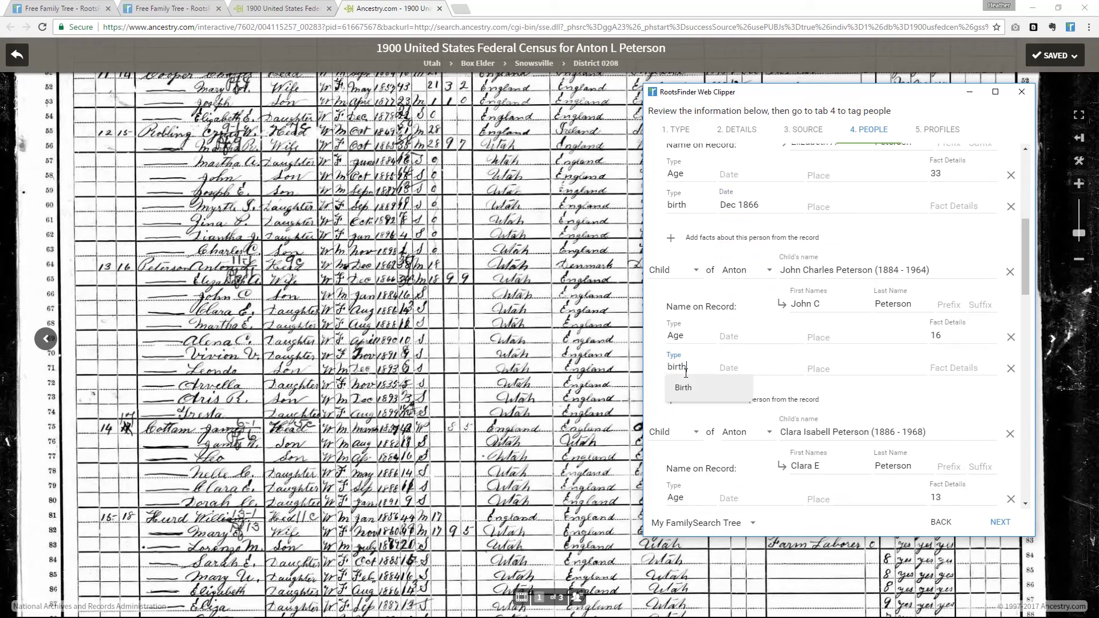
{"action": "left_click", "coordinate": [743, 386]}
{"action": "left_click", "coordinate": [748, 366]}
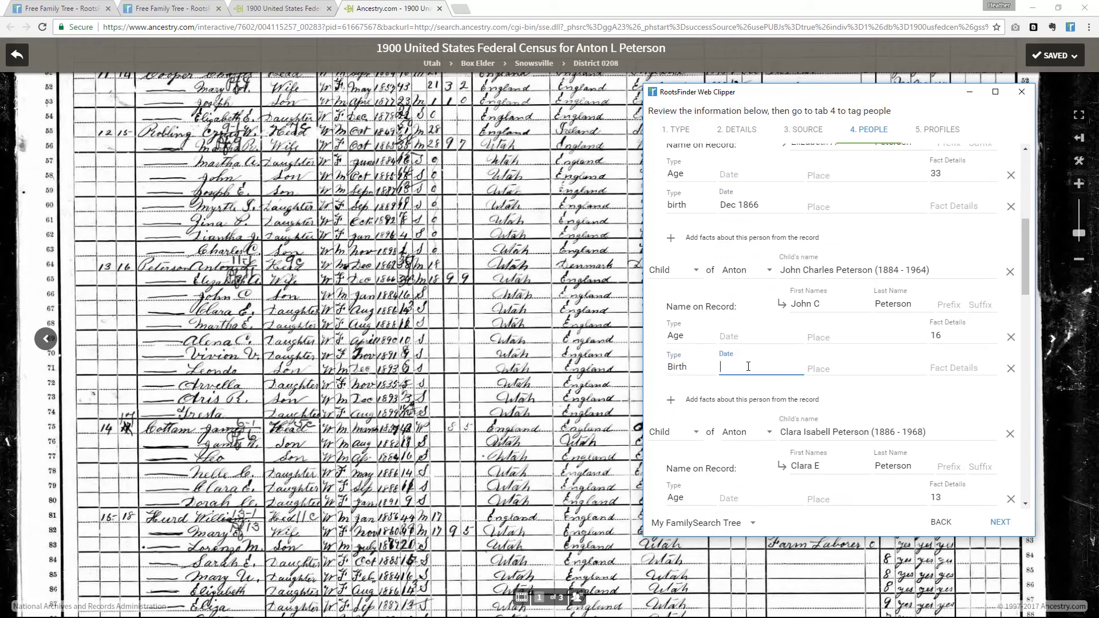
{"action": "type", "text": "Jan 1884"}
Step: Add a Birth fact for the 13-year-old child with the birth date from the census image
{"action": "scroll", "coordinate": [750, 390], "scroll_direction": "down", "scroll_amount": 3}
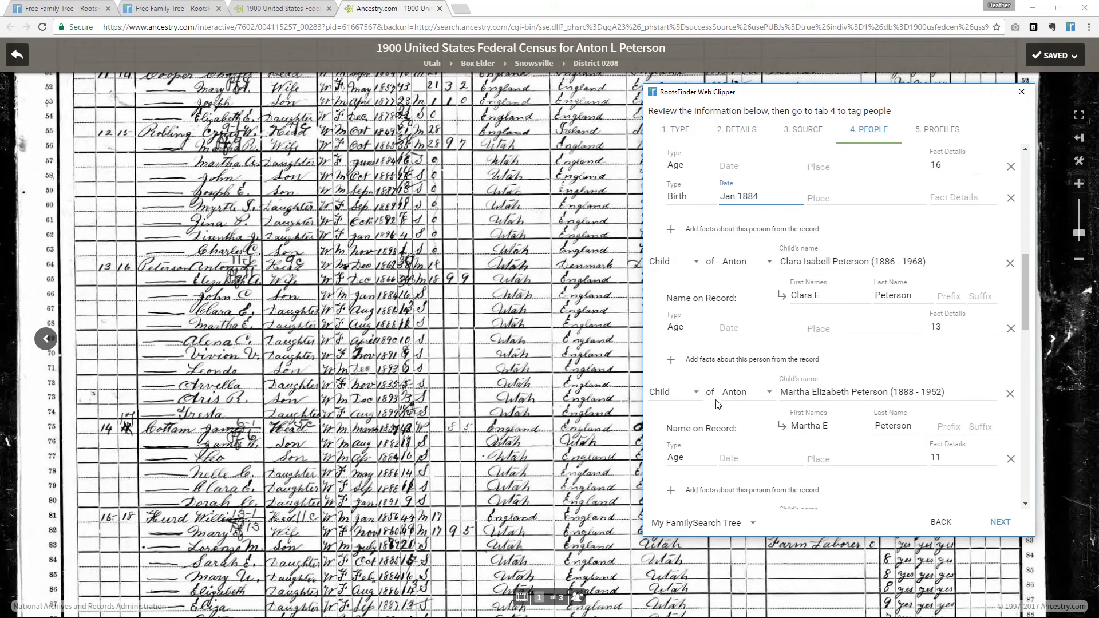
{"action": "left_click", "coordinate": [675, 358]}
{"action": "left_click", "coordinate": [681, 355]}
{"action": "type", "text": "birt"}
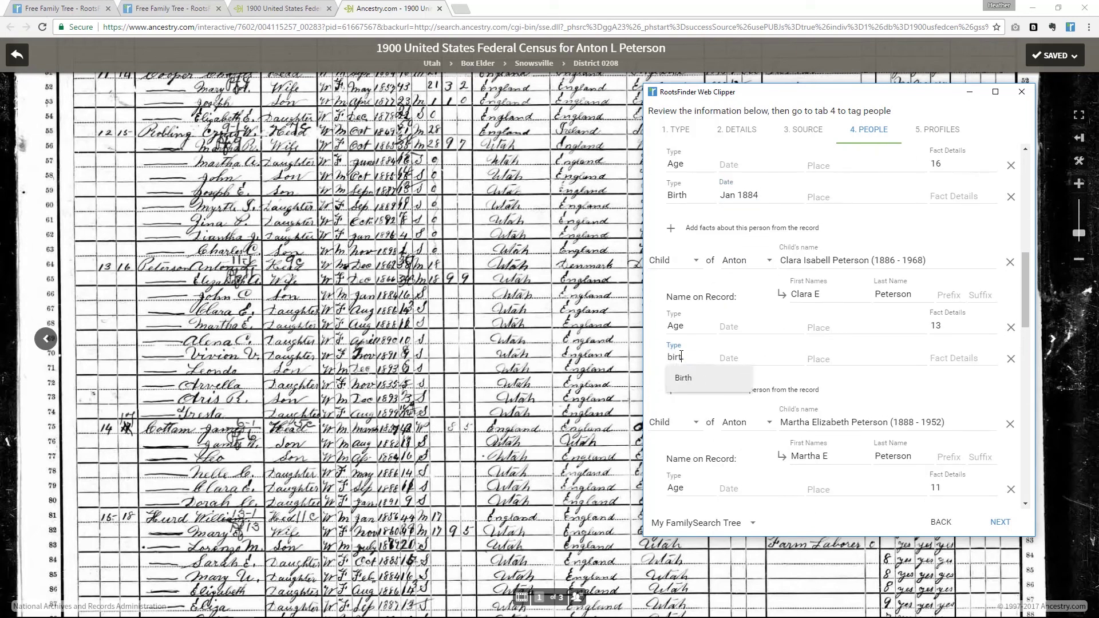
{"action": "type", "text": "h"}
{"action": "left_click", "coordinate": [690, 380]}
{"action": "left_click", "coordinate": [725, 359]}
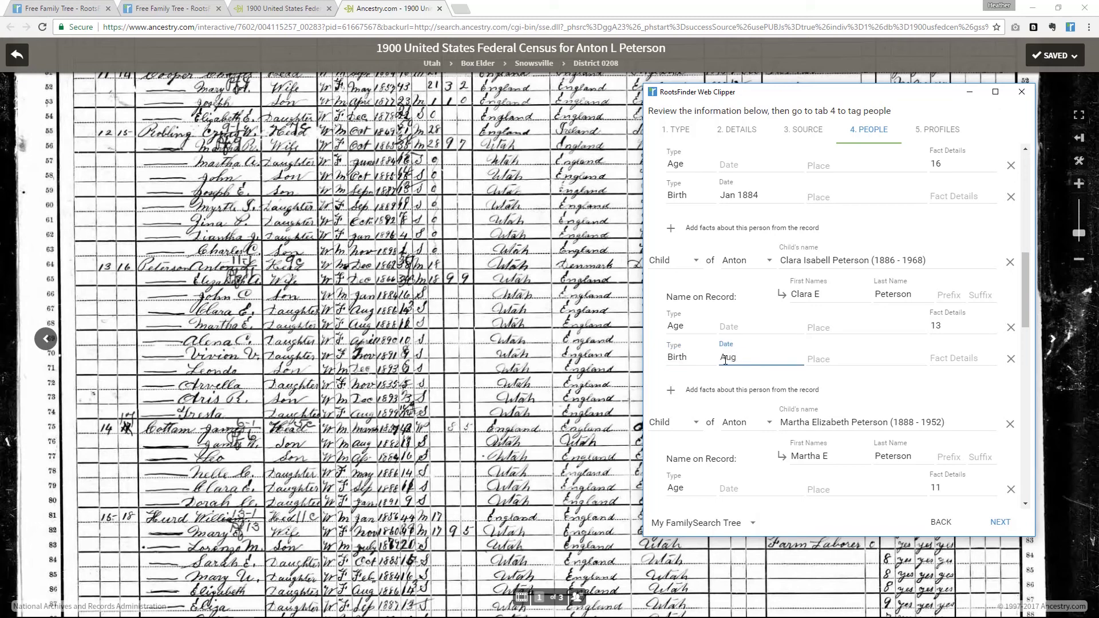
Step: Add a Birth fact for the 11-year-old child with the birth month and year from the census image
{"action": "scroll", "coordinate": [725, 360], "scroll_direction": "down", "scroll_amount": 4}
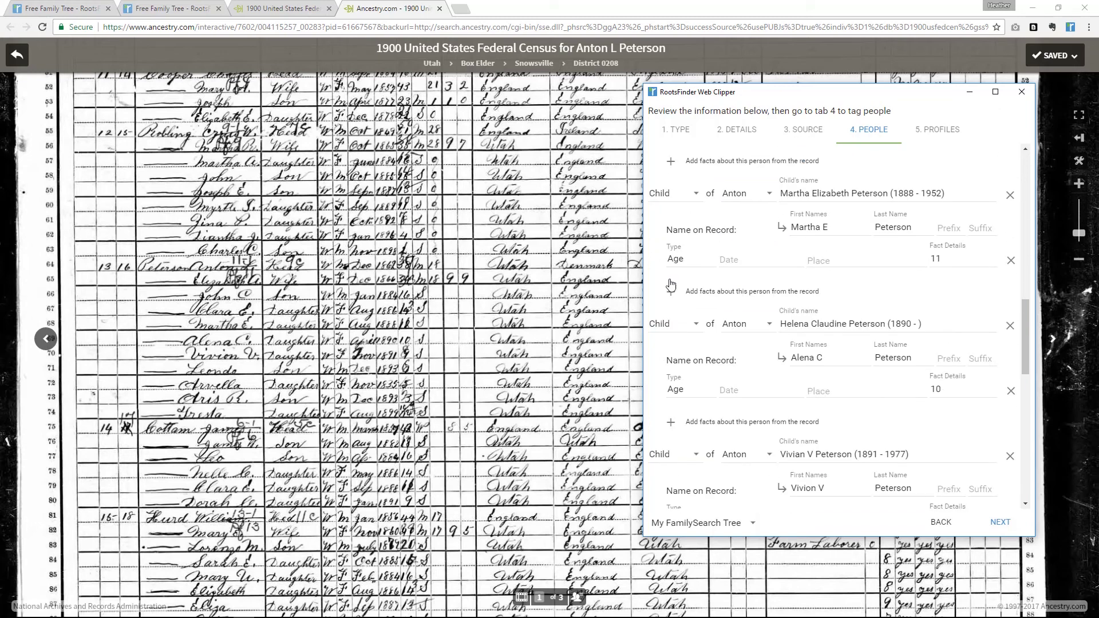
{"action": "left_click", "coordinate": [682, 292]}
{"action": "left_click", "coordinate": [680, 292]}
{"action": "type", "text": "b"}
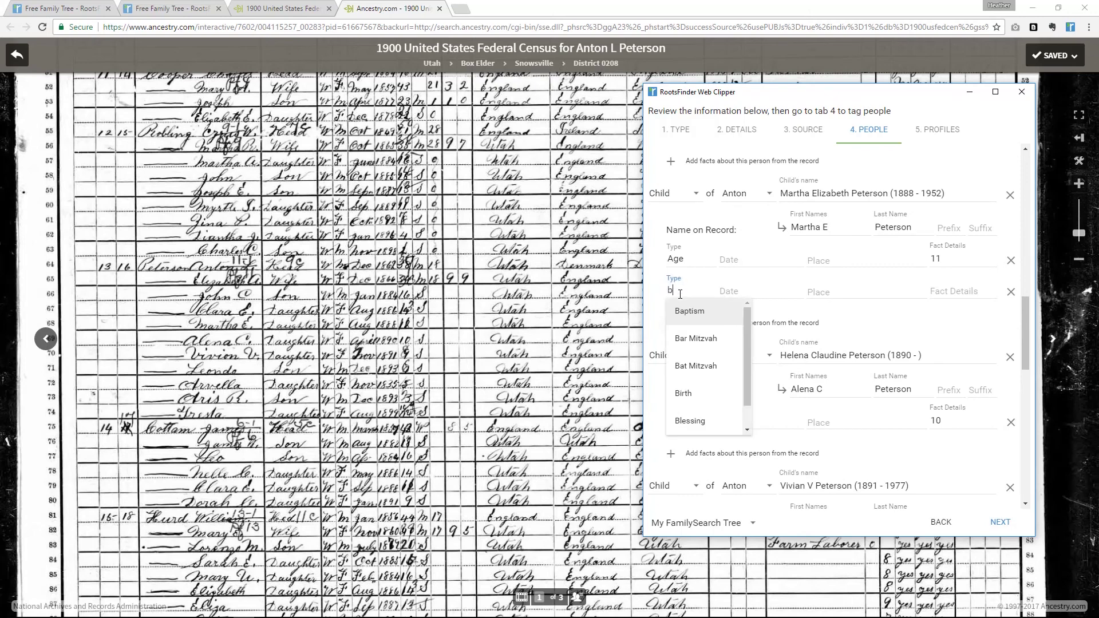
{"action": "left_click", "coordinate": [687, 393]}
{"action": "left_click", "coordinate": [741, 289]}
{"action": "type", "text": "Aug 1888"}
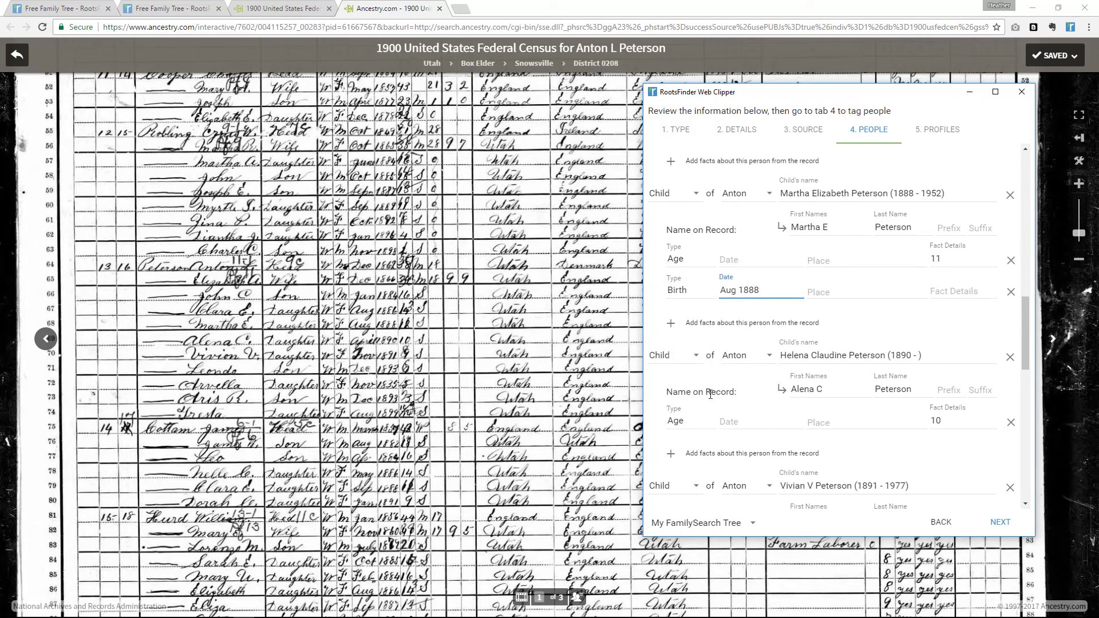
Step: Add a Birth fact for the 10-year-old child with the birth month and year from the census image
{"action": "left_click", "coordinate": [678, 454]}
{"action": "left_click", "coordinate": [684, 455]}
{"action": "type", "text": "birth"}
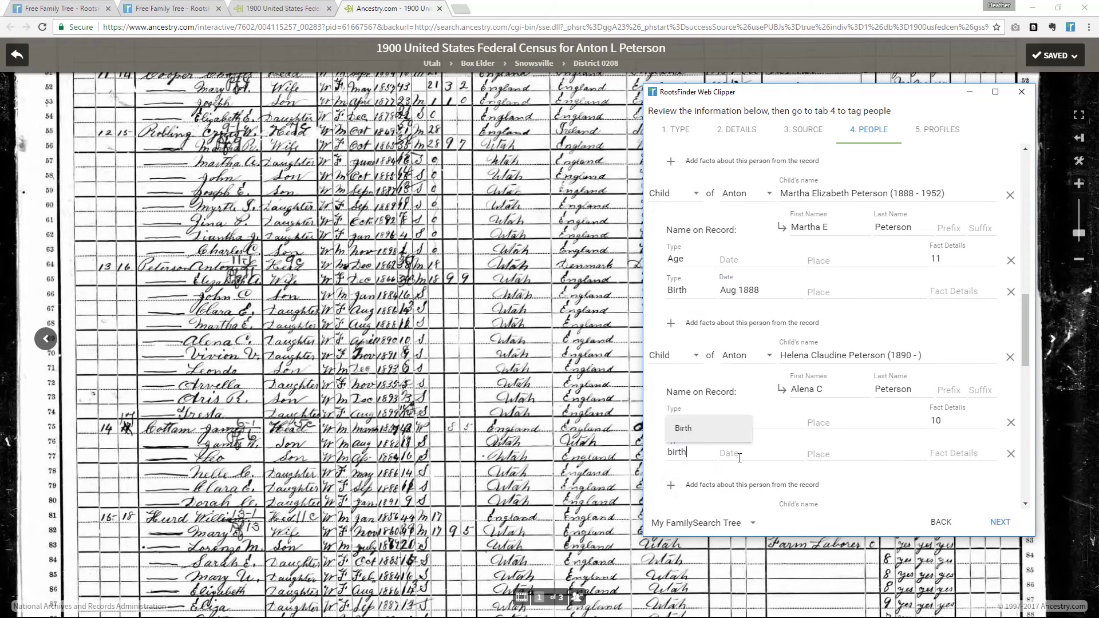
{"action": "left_click", "coordinate": [690, 430]}
{"action": "left_click", "coordinate": [743, 454]}
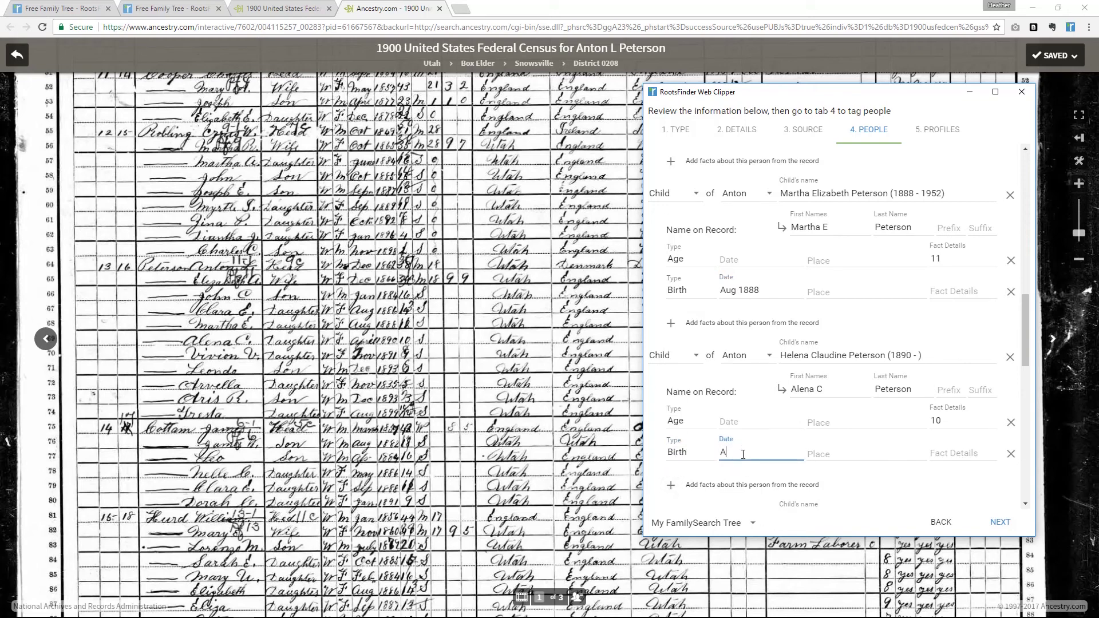
{"action": "type", "text": "Apr 1890"}
Step: Add a Birth fact for the 8-year-old child with the birth month and year from the census image
{"action": "scroll", "coordinate": [704, 373], "scroll_direction": "down", "scroll_amount": 5}
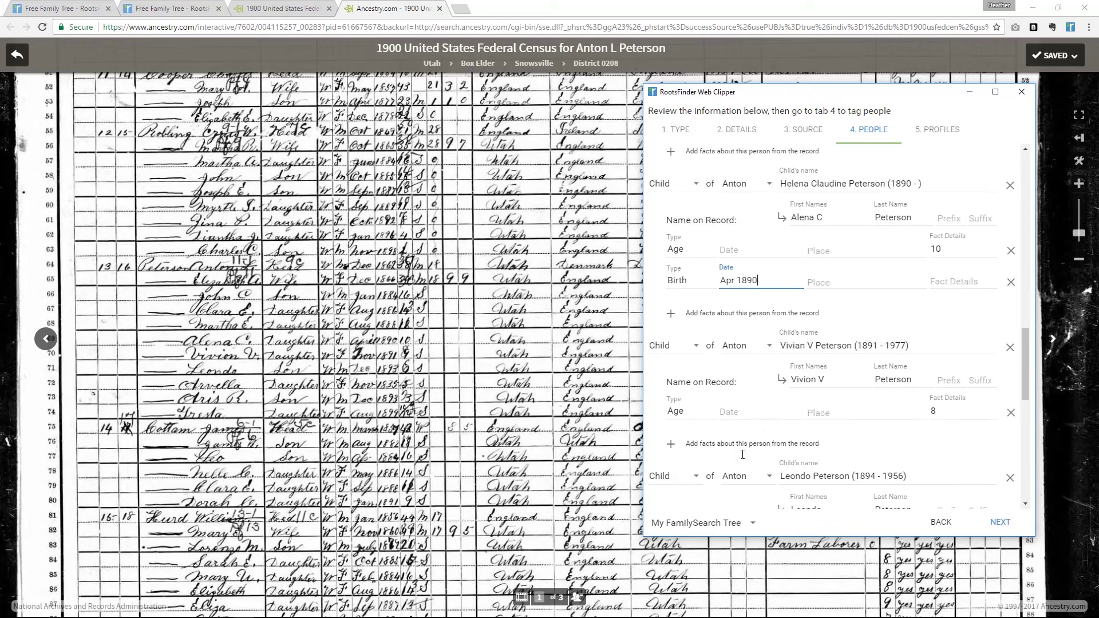
{"action": "left_click", "coordinate": [671, 330]}
{"action": "left_click", "coordinate": [681, 327]}
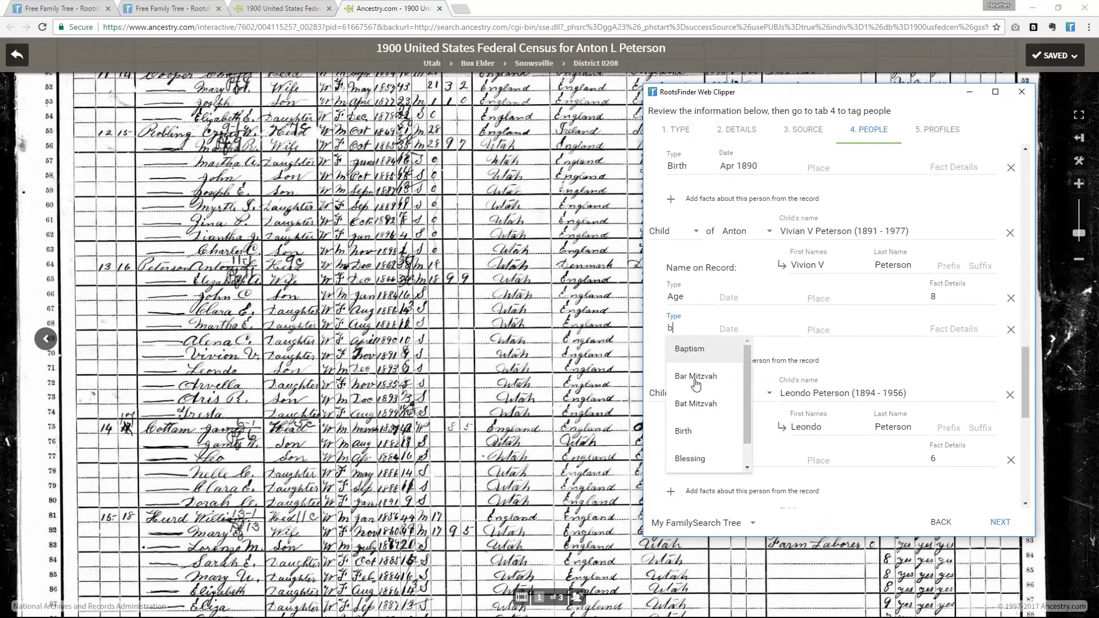
{"action": "left_click", "coordinate": [690, 429]}
{"action": "left_click", "coordinate": [739, 330]}
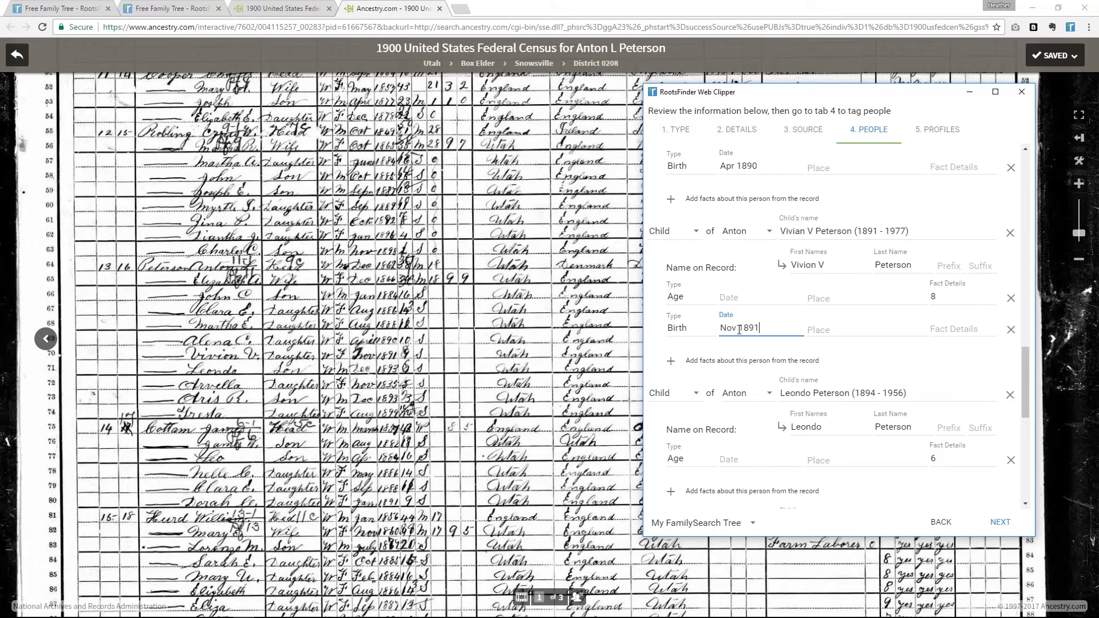
Step: Add a Birth fact for the 6-year-old child with the birth month and year from the census image
{"action": "scroll", "coordinate": [728, 355], "scroll_direction": "down", "scroll_amount": 4}
{"action": "left_click", "coordinate": [672, 263]}
{"action": "left_click", "coordinate": [674, 263]}
{"action": "type", "text": "b"}
{"action": "left_click", "coordinate": [684, 364]}
{"action": "left_click", "coordinate": [727, 262]}
{"action": "type", "text": "Dec 1893"}
Step: Add a Birth fact for the child recorded as age 64 with the birth month and year from the census image
{"action": "scroll", "coordinate": [675, 312], "scroll_direction": "down", "scroll_amount": 2}
{"action": "left_click", "coordinate": [674, 310]}
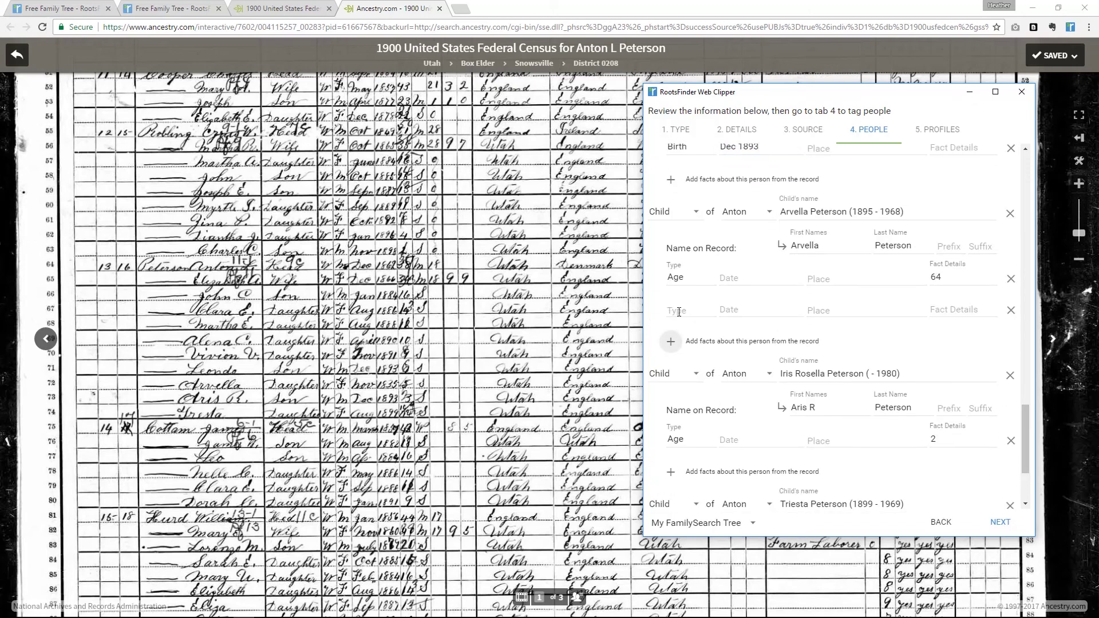
{"action": "left_click", "coordinate": [679, 312]}
{"action": "type", "text": "b"}
{"action": "left_click", "coordinate": [685, 408]}
{"action": "left_click", "coordinate": [725, 308]}
{"action": "type", "text": "Nov 1835"}
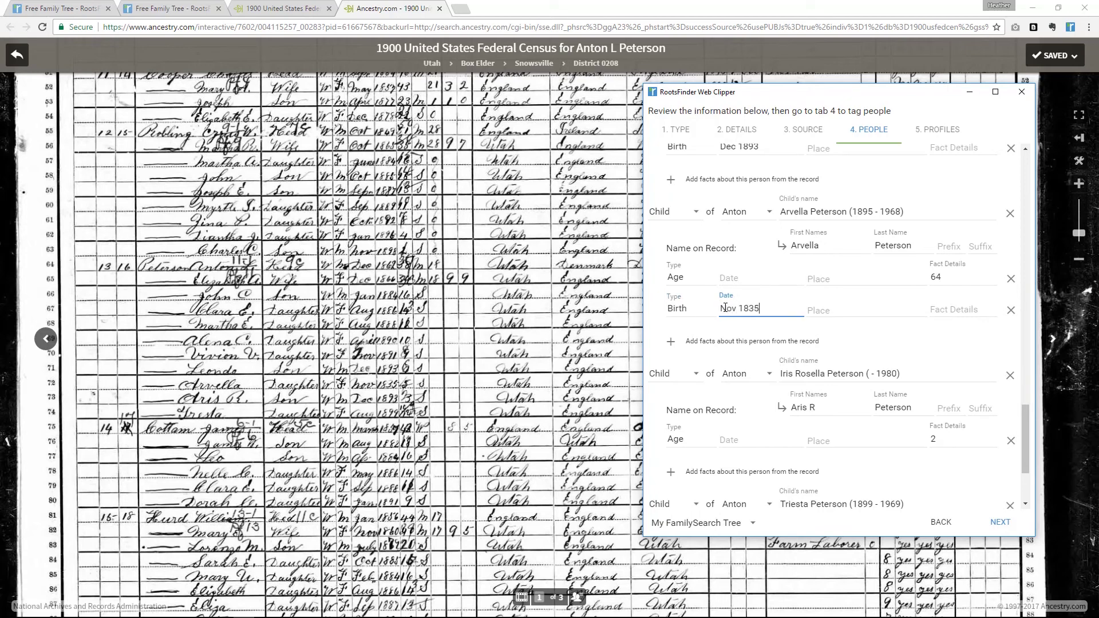
Step: Add a Birth fact for the 2-year-old child with the birth month and year from the census image
{"action": "scroll", "coordinate": [722, 327], "scroll_direction": "down", "scroll_amount": 2}
{"action": "left_click", "coordinate": [715, 357]}
{"action": "type", "text": "b"}
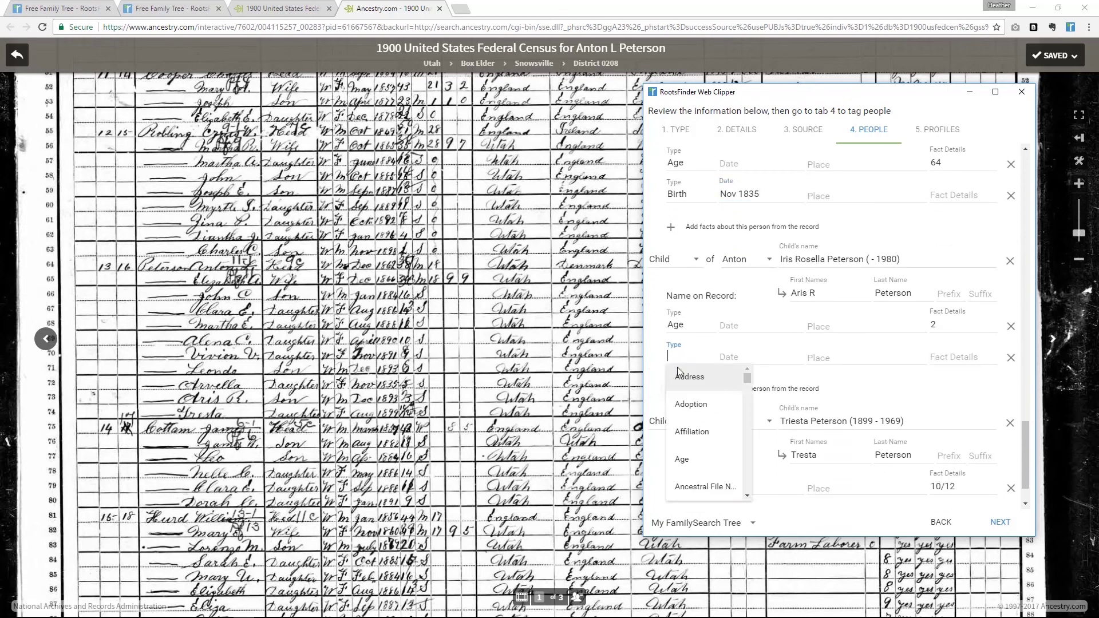
{"action": "left_click", "coordinate": [687, 461]}
{"action": "left_click", "coordinate": [736, 357]}
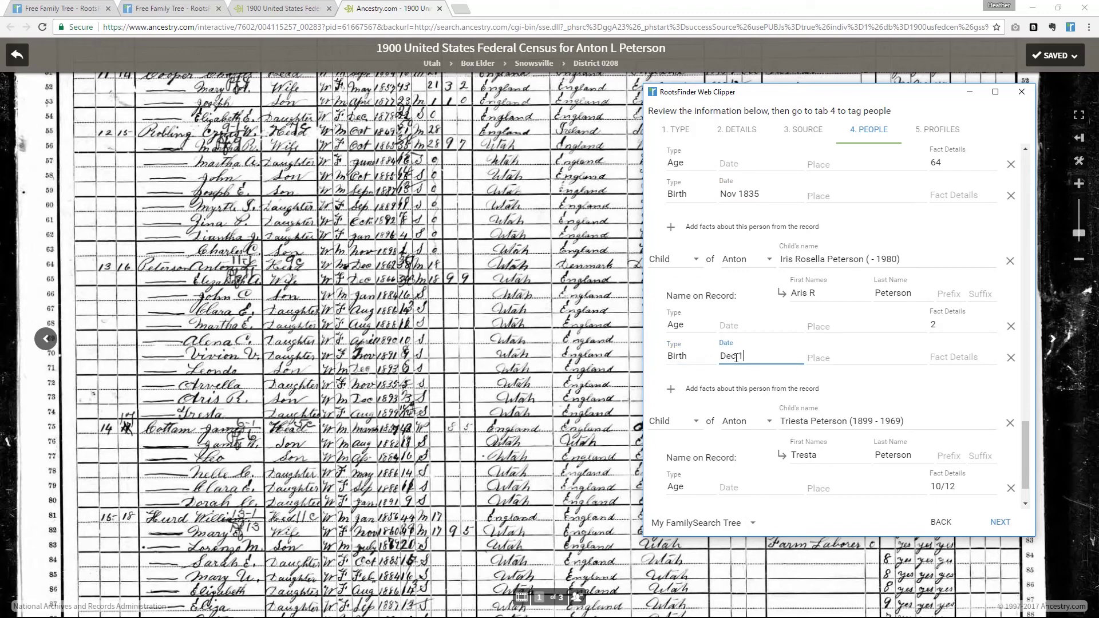
Step: Add a Birth fact for the youngest child, aged 10/12, with the birth month and year from the census image
{"action": "scroll", "coordinate": [763, 387], "scroll_direction": "down", "scroll_amount": 1}
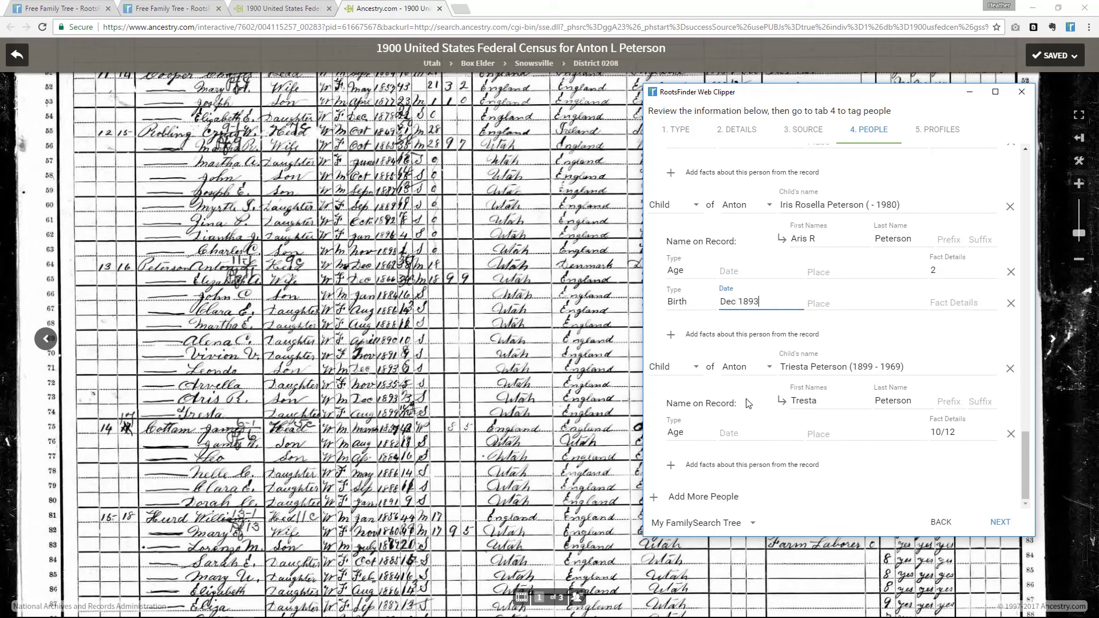
{"action": "left_click", "coordinate": [684, 464]}
{"action": "type", "text": "b"}
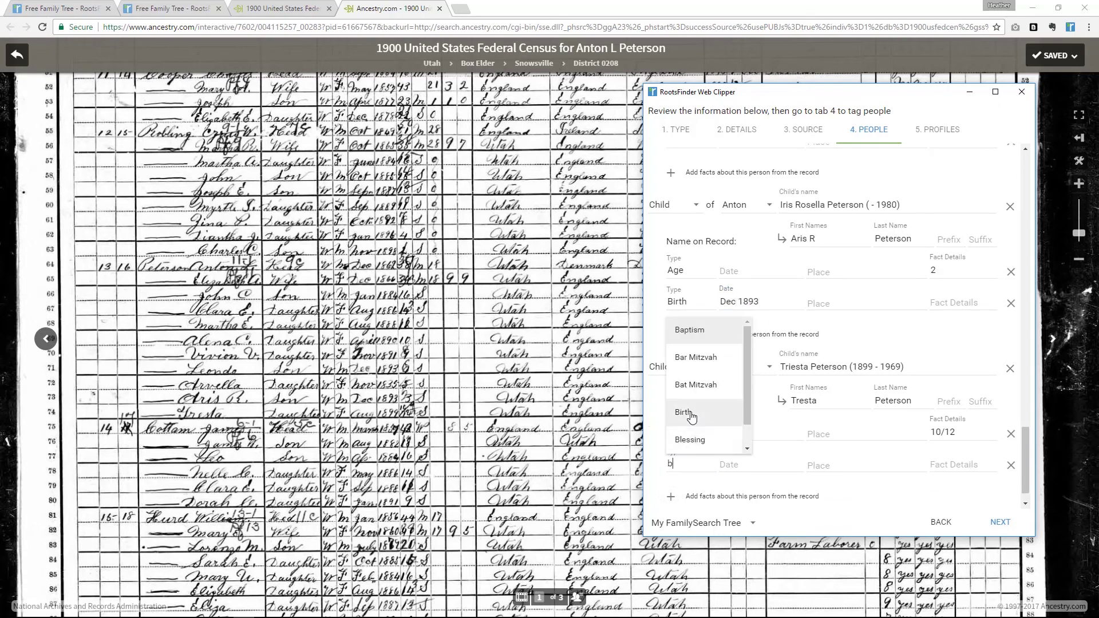
{"action": "left_click", "coordinate": [692, 416]}
{"action": "left_click", "coordinate": [760, 463]}
{"action": "type", "text": "Aug 1899"}
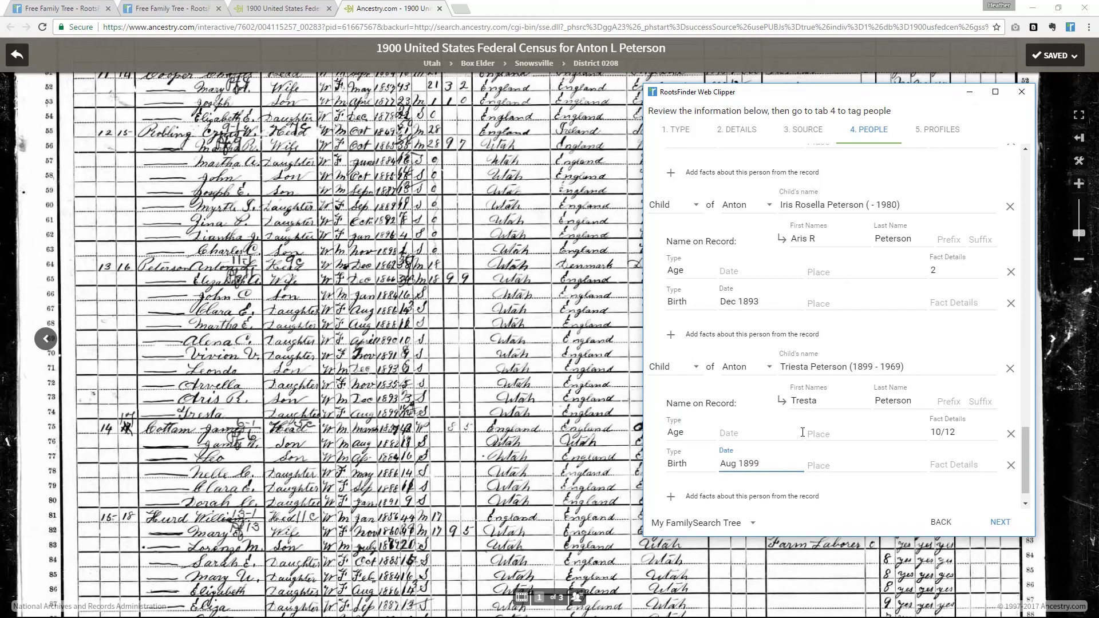
Step: Add an Occupation fact with the details Farmer for the head of the household
{"action": "scroll", "coordinate": [800, 175], "scroll_direction": "up", "scroll_amount": 15}
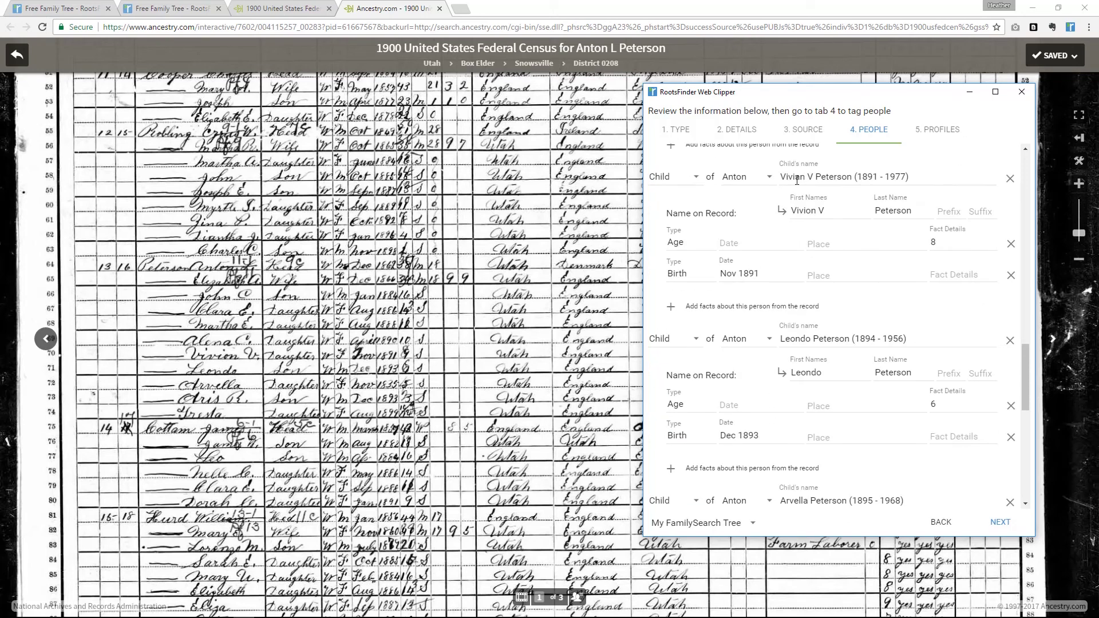
{"action": "left_click_drag", "start_coordinate": [800, 99], "coordinate": [770, 109]}
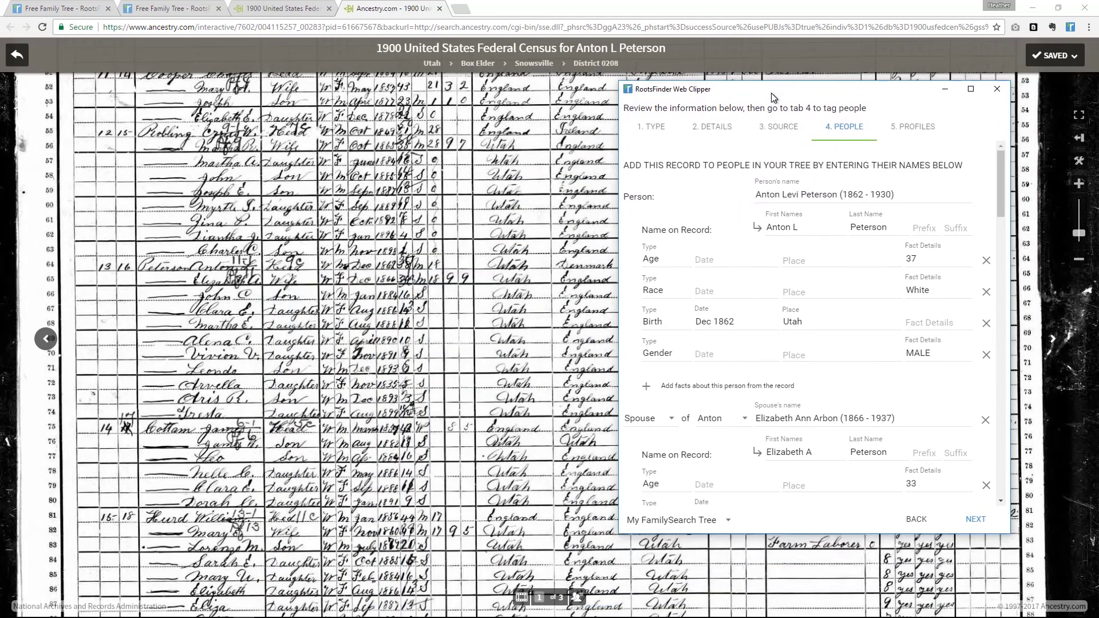
{"action": "left_click", "coordinate": [644, 403]}
{"action": "left_click", "coordinate": [655, 404]}
{"action": "type", "text": "Occup"}
{"action": "key", "text": "Return"}
{"action": "left_click", "coordinate": [945, 393]}
{"action": "type", "text": "Farmer"}
Step: Add an Occupation fact with the details Farm laborer for the 16-year-old child
{"action": "scroll", "coordinate": [787, 353], "scroll_direction": "down", "scroll_amount": 8}
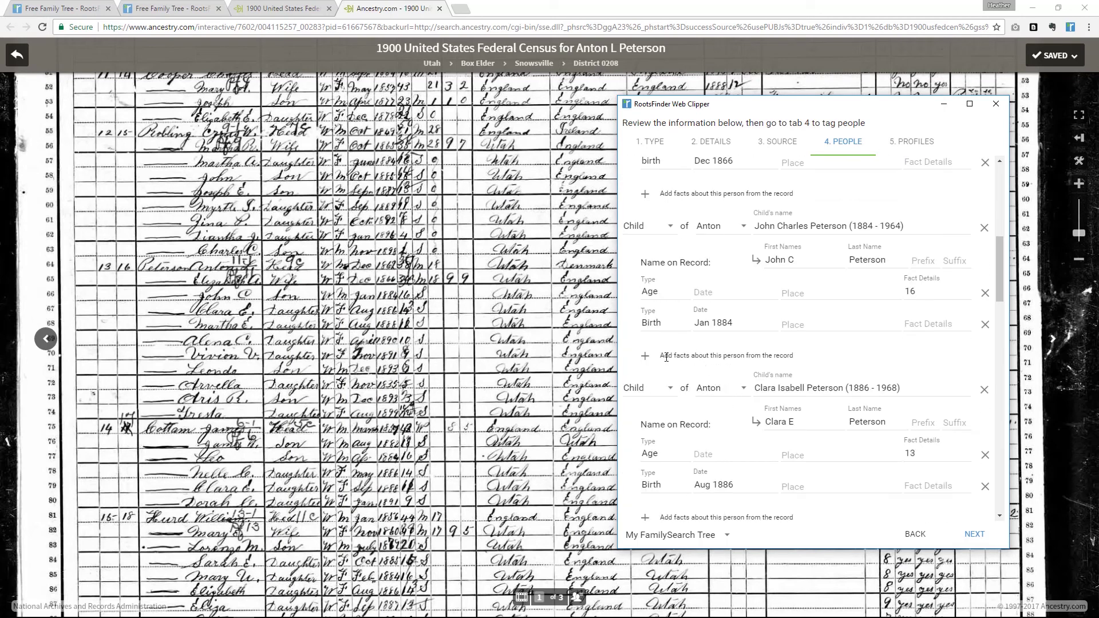
{"action": "left_click", "coordinate": [648, 355]}
{"action": "left_click", "coordinate": [647, 354]}
{"action": "type", "text": "Occ"}
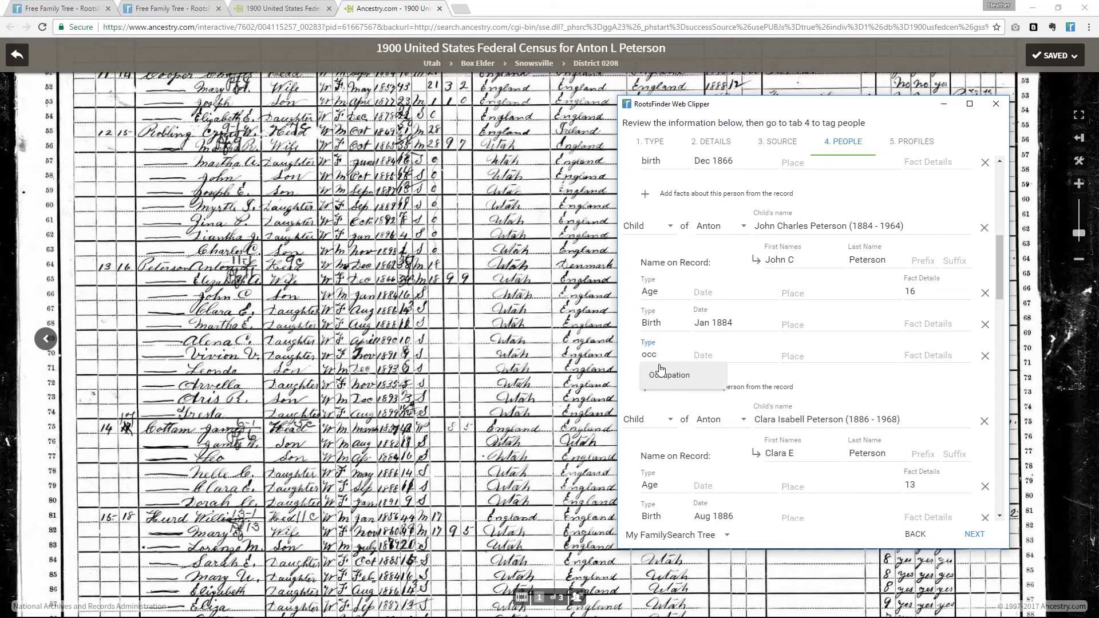
{"action": "left_click", "coordinate": [682, 379]}
{"action": "left_click", "coordinate": [917, 352]}
{"action": "type", "text": "Farm laborer"}
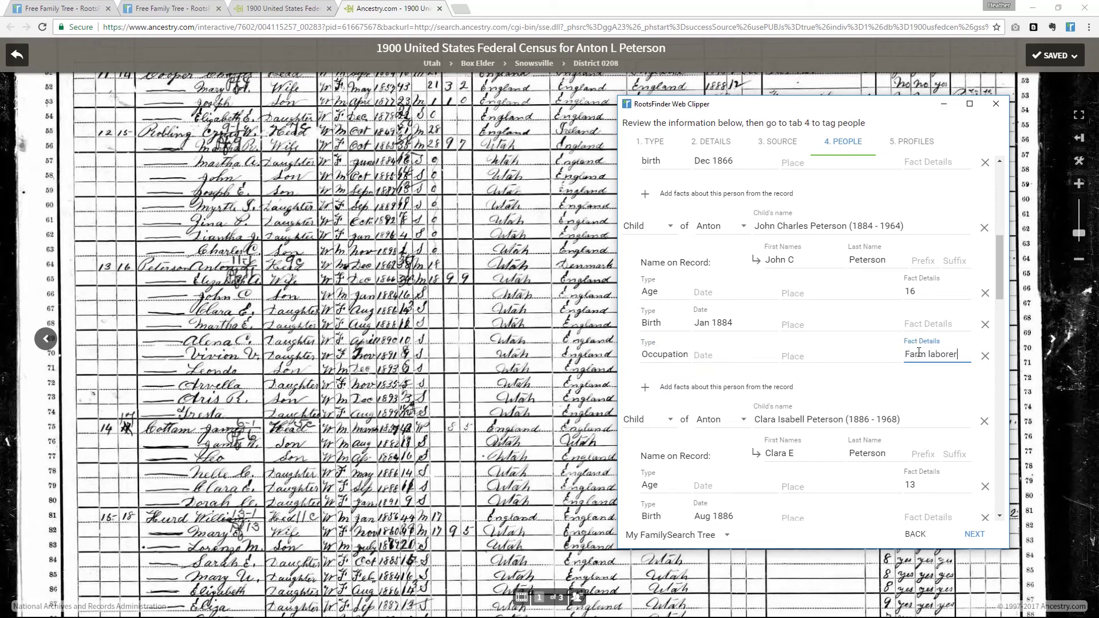
Step: Correct the spouse's lowercase birth fact type to the predefined Birth type
{"action": "scroll", "coordinate": [919, 352], "scroll_direction": "up", "scroll_amount": 4}
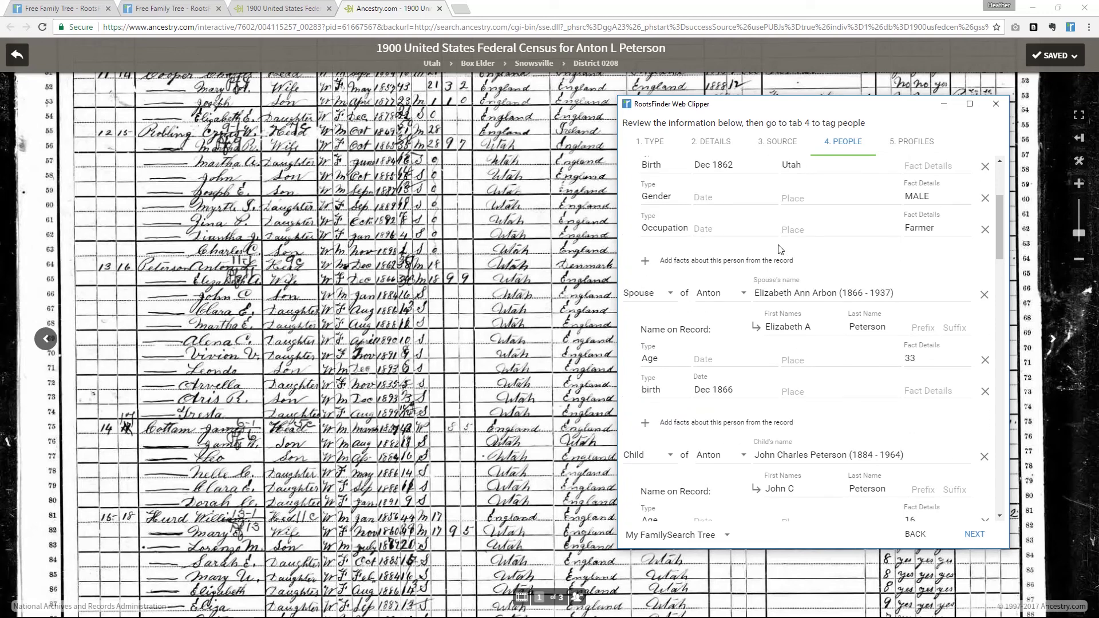
{"action": "left_click", "coordinate": [640, 391]}
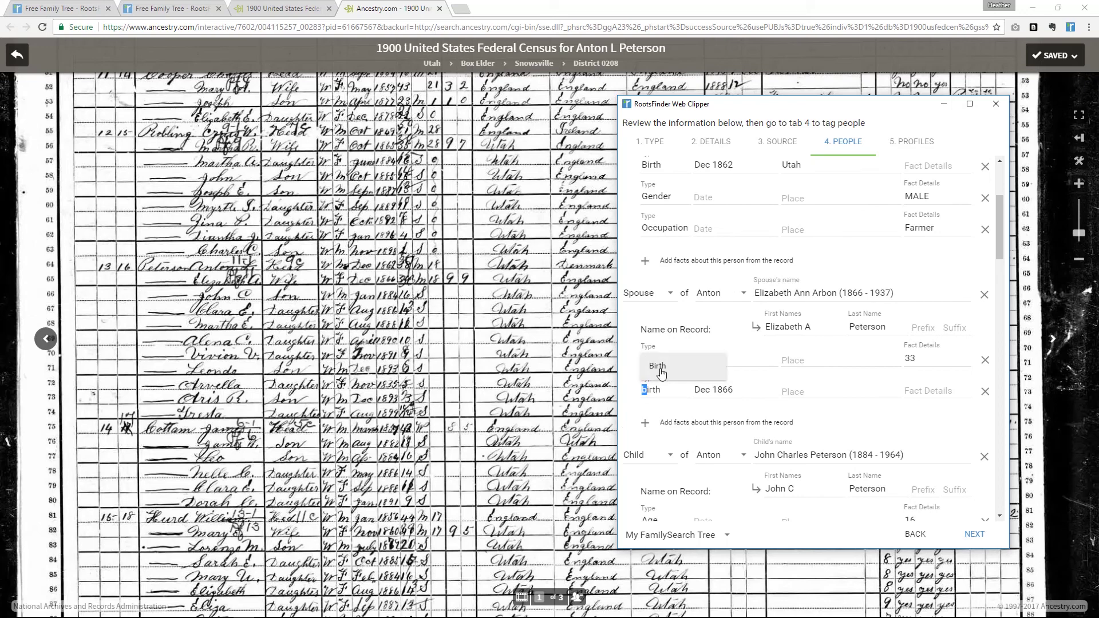
{"action": "left_click", "coordinate": [660, 369]}
Step: Add a Marriage fact dated abt 1882 for the head of the household
{"action": "scroll", "coordinate": [666, 262], "scroll_direction": "up", "scroll_amount": 3}
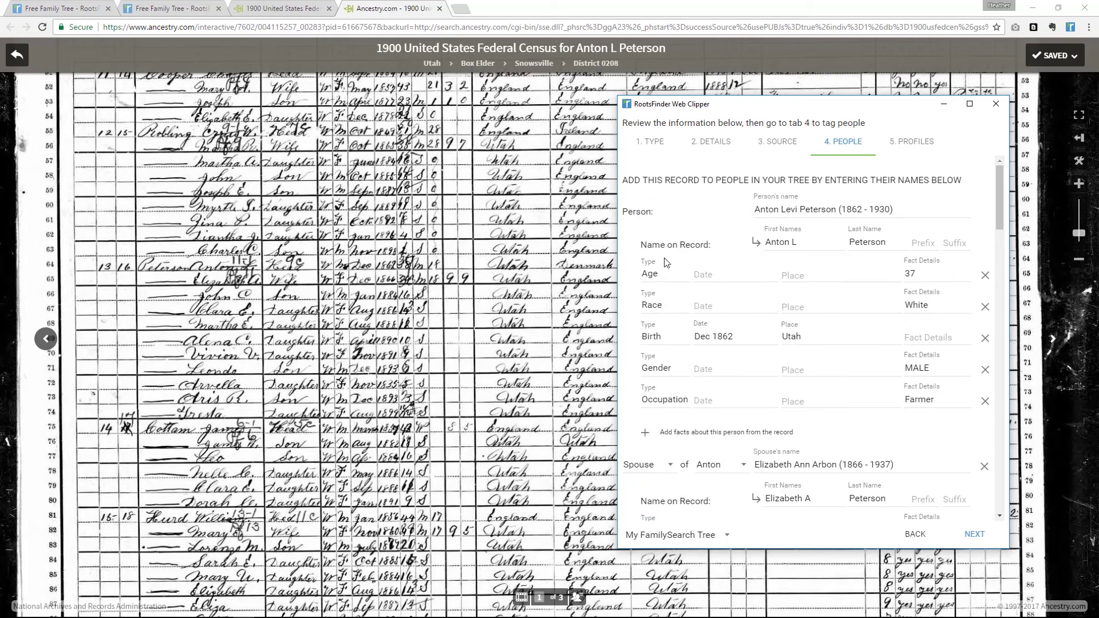
{"action": "left_click", "coordinate": [654, 433]}
{"action": "left_click", "coordinate": [654, 432]}
{"action": "type", "text": "mar"}
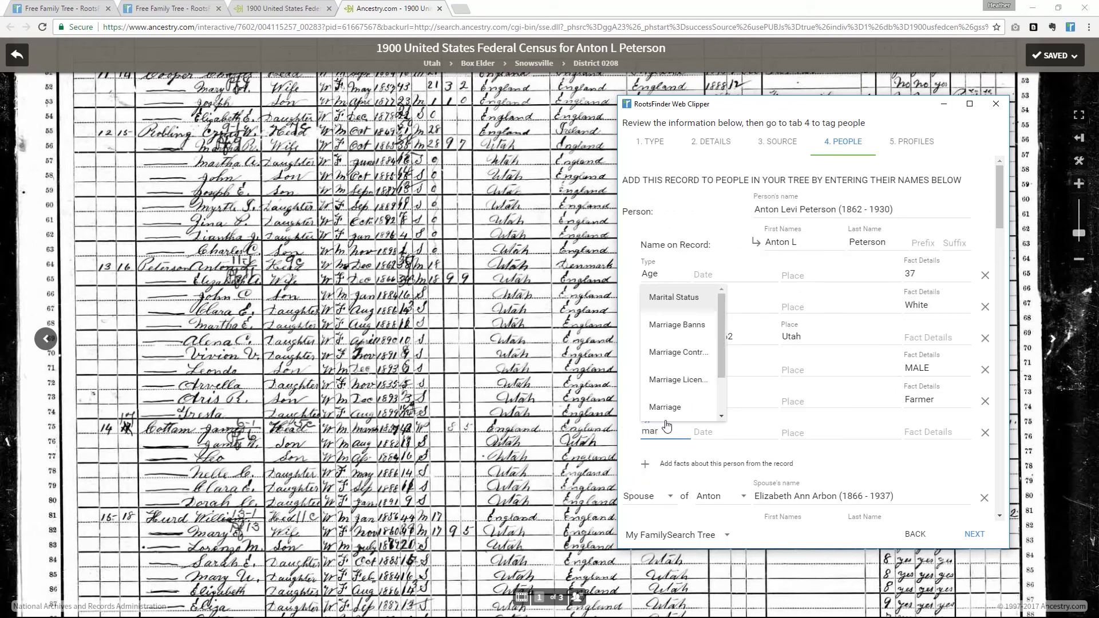
{"action": "left_click", "coordinate": [669, 409]}
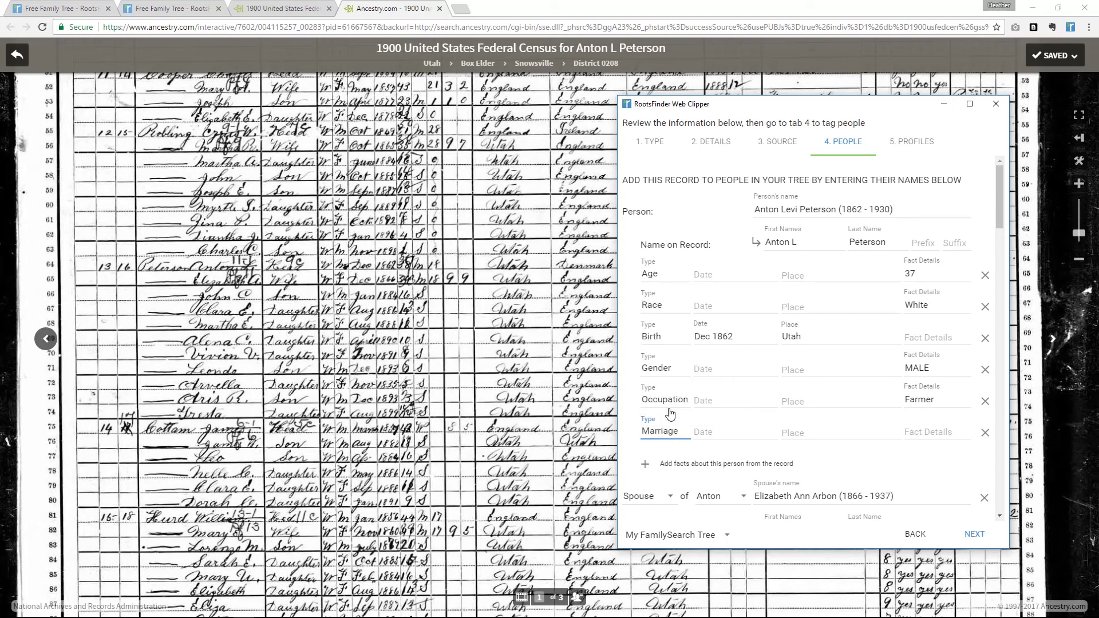
{"action": "left_click", "coordinate": [738, 435]}
{"action": "type", "text": "abt 1882"}
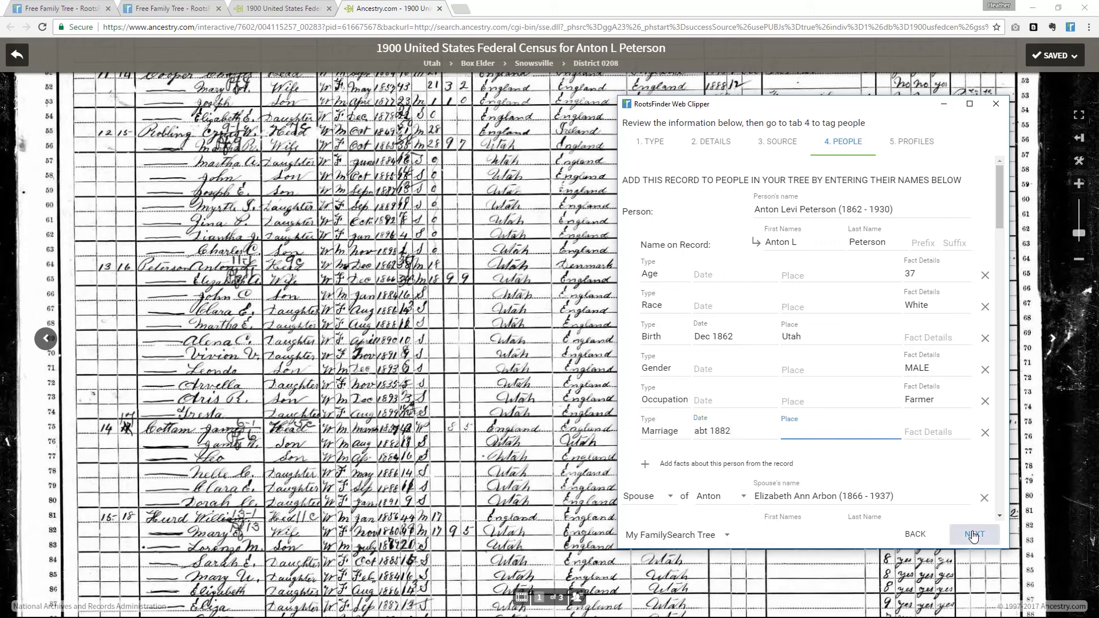
Step: Compare the record facts with the profiles, save the census clip without updating any profile, and close the two Ancestry tabs
{"action": "left_click", "coordinate": [975, 534]}
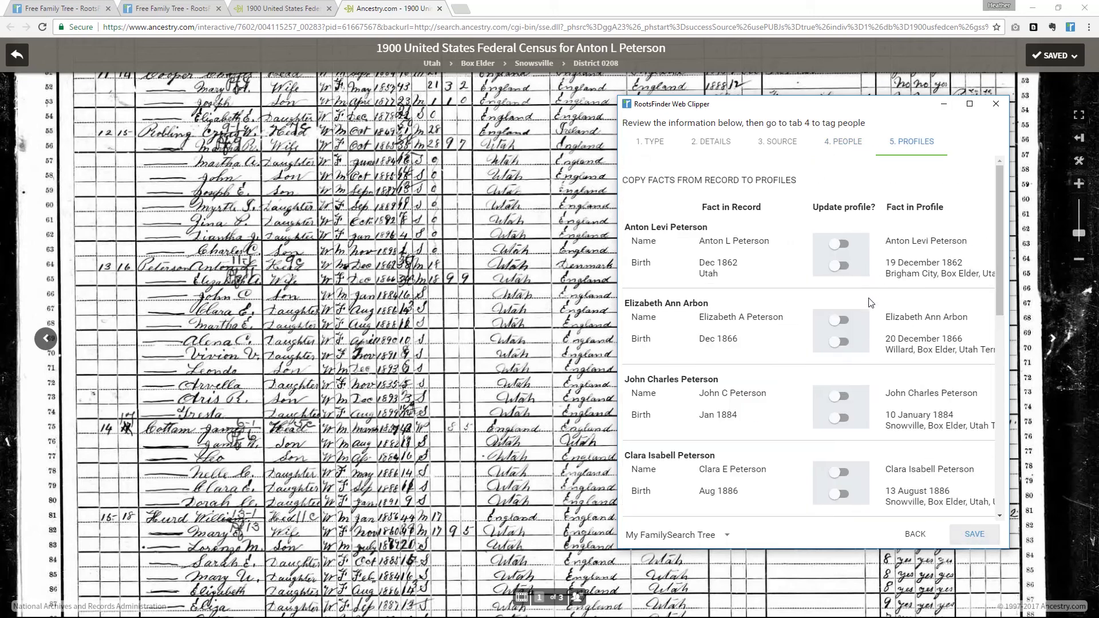
{"action": "scroll", "coordinate": [874, 344], "scroll_direction": "down", "scroll_amount": 3}
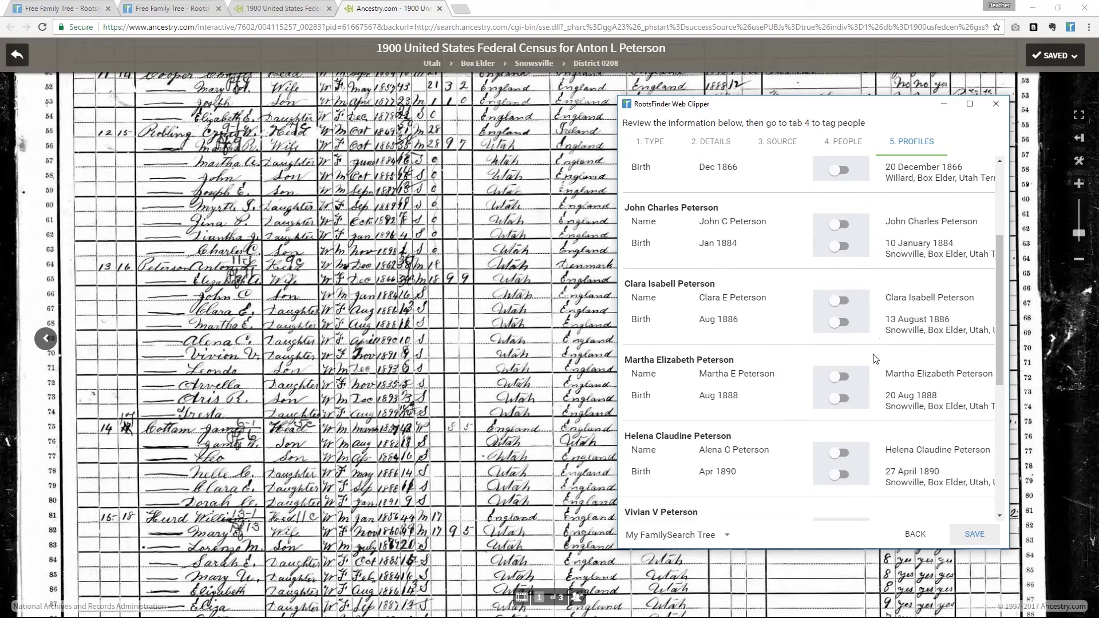
{"action": "scroll", "coordinate": [876, 359], "scroll_direction": "down", "scroll_amount": 5}
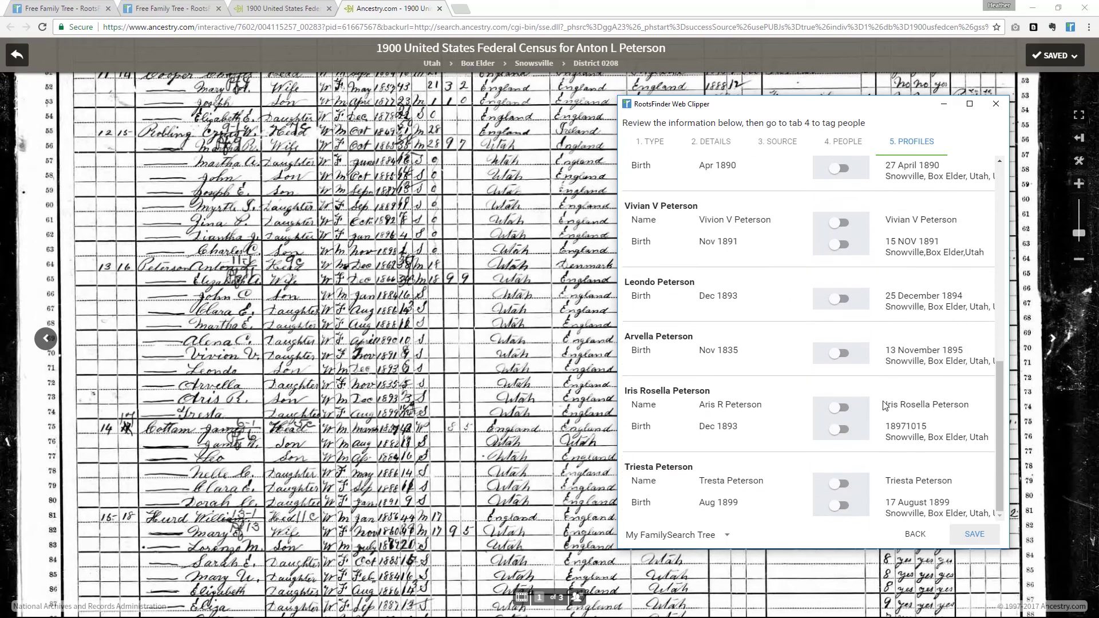
{"action": "left_click", "coordinate": [971, 535]}
{"action": "left_click", "coordinate": [440, 8]}
{"action": "left_click", "coordinate": [328, 8]}
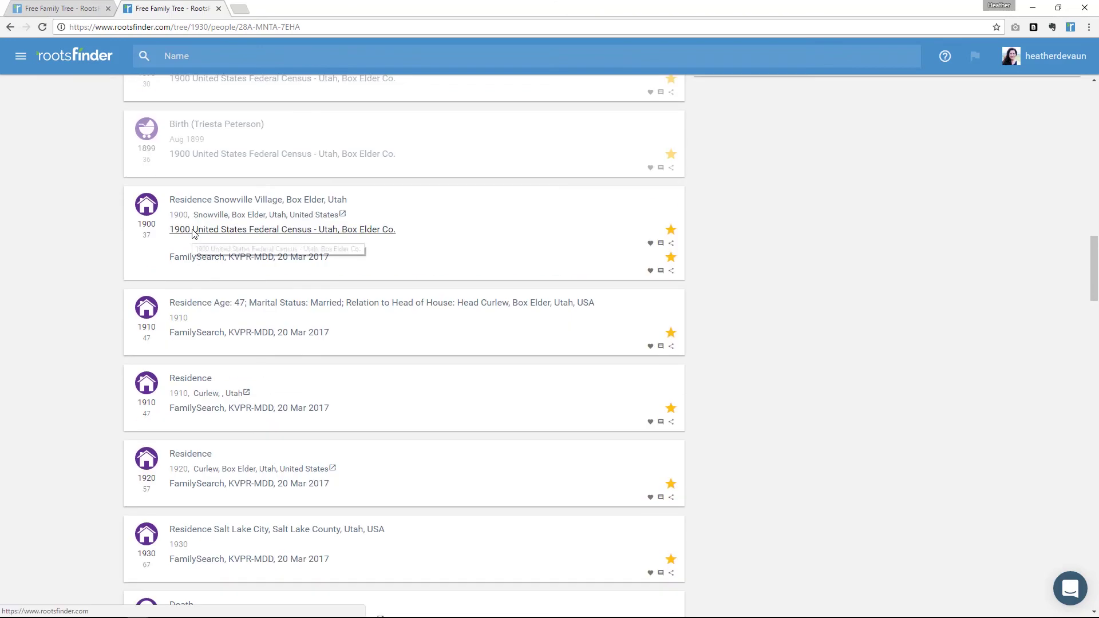
Step: Expand the 1900 census source under the Residence event in the timeline and examine its citation, transcription and tagged people
{"action": "left_click", "coordinate": [216, 255]}
{"action": "scroll", "coordinate": [149, 353], "scroll_direction": "down", "scroll_amount": 6}
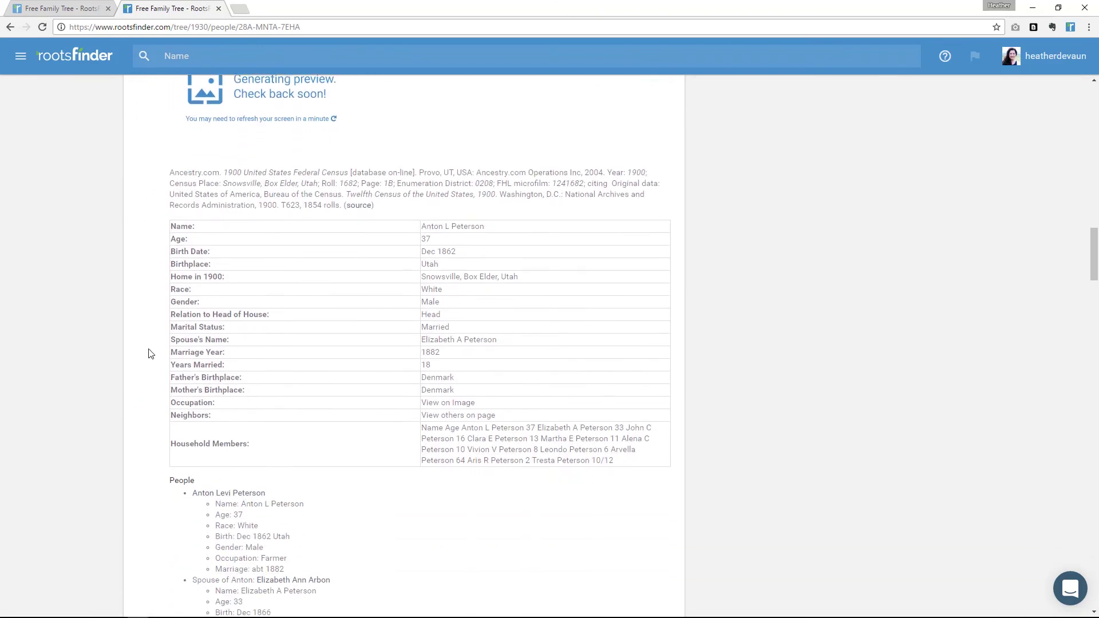
{"action": "scroll", "coordinate": [177, 319], "scroll_direction": "down", "scroll_amount": 1}
{"action": "scroll", "coordinate": [307, 409], "scroll_direction": "down", "scroll_amount": 3}
{"action": "scroll", "coordinate": [306, 409], "scroll_direction": "up", "scroll_amount": 2}
{"action": "scroll", "coordinate": [308, 408], "scroll_direction": "up", "scroll_amount": 20}
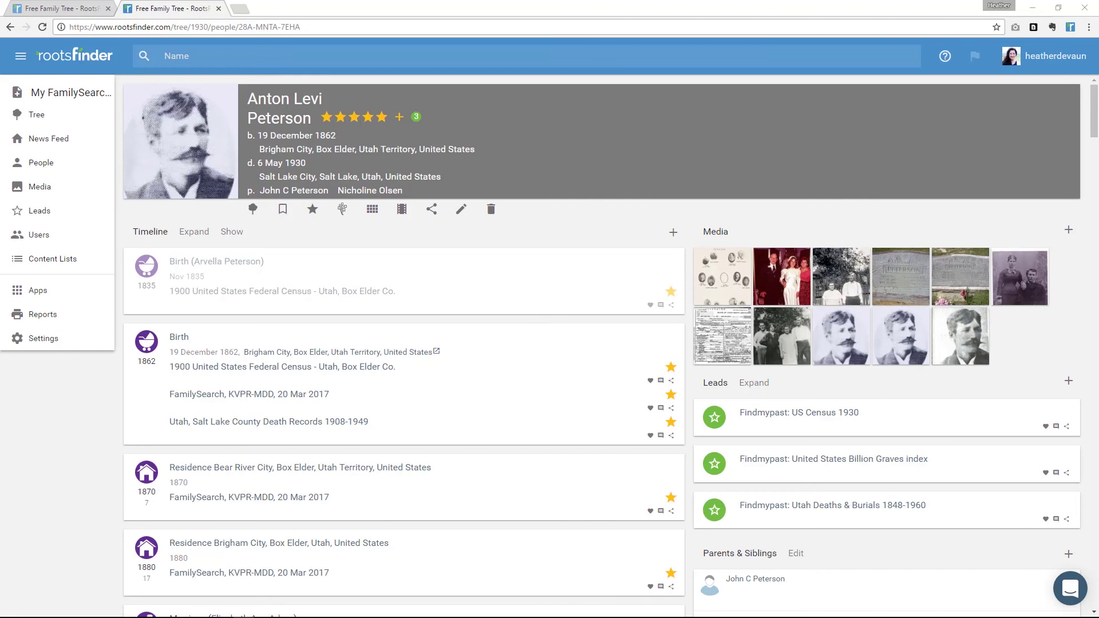
Step: Clip the Find A Grave Index burial record on FamilySearch with the Web Clipper and check its type and details
{"action": "left_click_drag", "start_coordinate": [682, 125], "coordinate": [462, 2]}
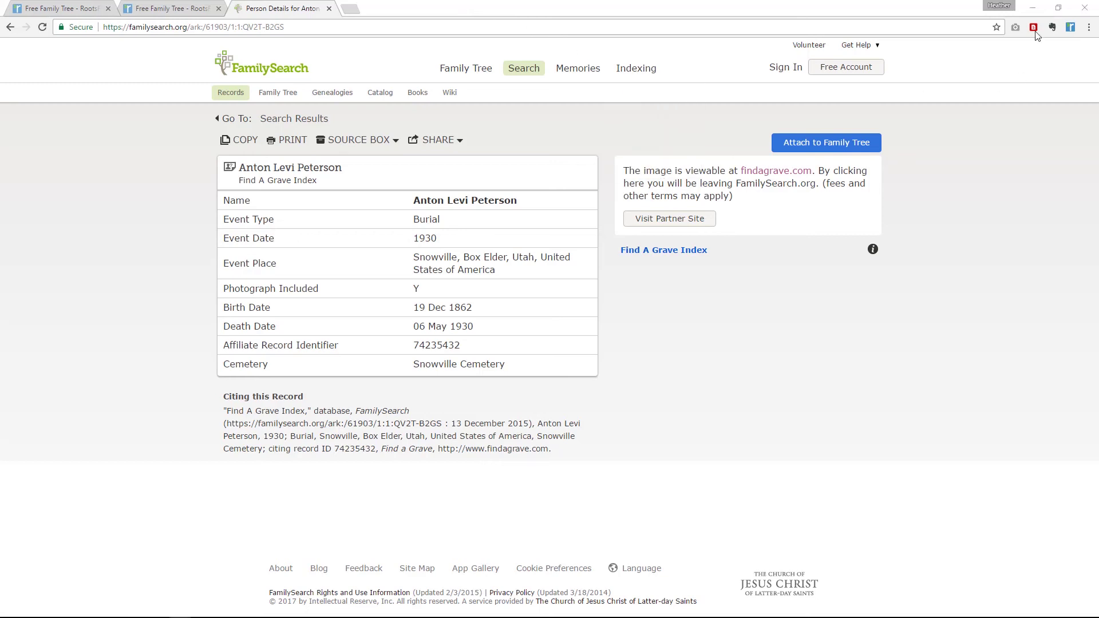
{"action": "left_click", "coordinate": [1070, 27]}
{"action": "left_click_drag", "start_coordinate": [280, 33], "coordinate": [904, 87]}
{"action": "left_click", "coordinate": [664, 118]}
{"action": "left_click", "coordinate": [739, 117]}
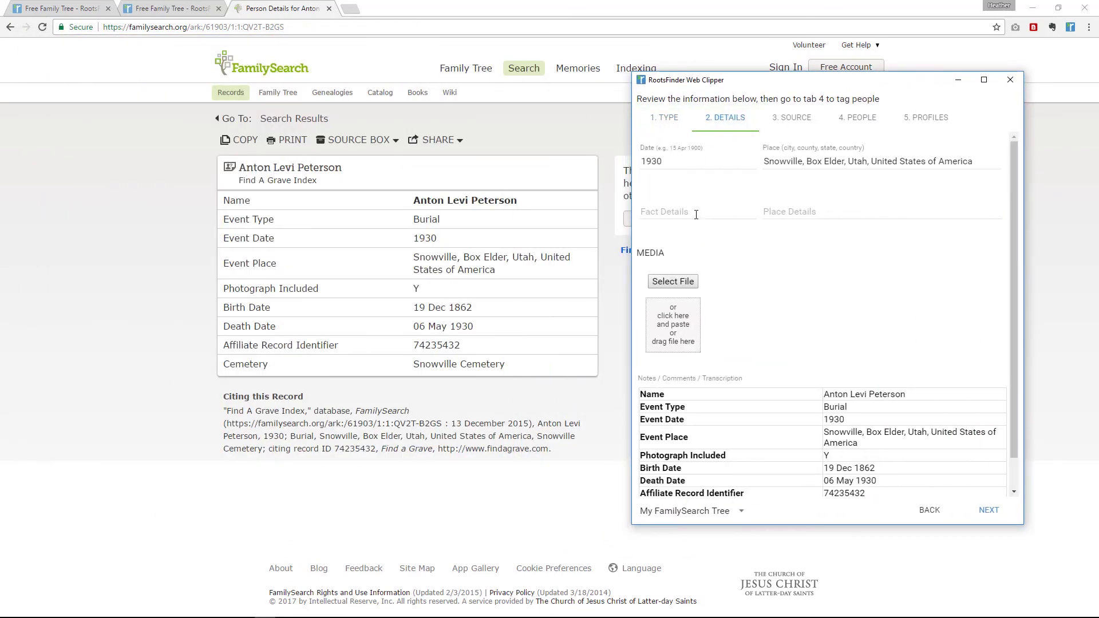
{"action": "scroll", "coordinate": [777, 348], "scroll_direction": "down", "scroll_amount": 1}
Step: Set the burial record's source to Find A Grave Index, taken from its citation
{"action": "left_click", "coordinate": [791, 118]}
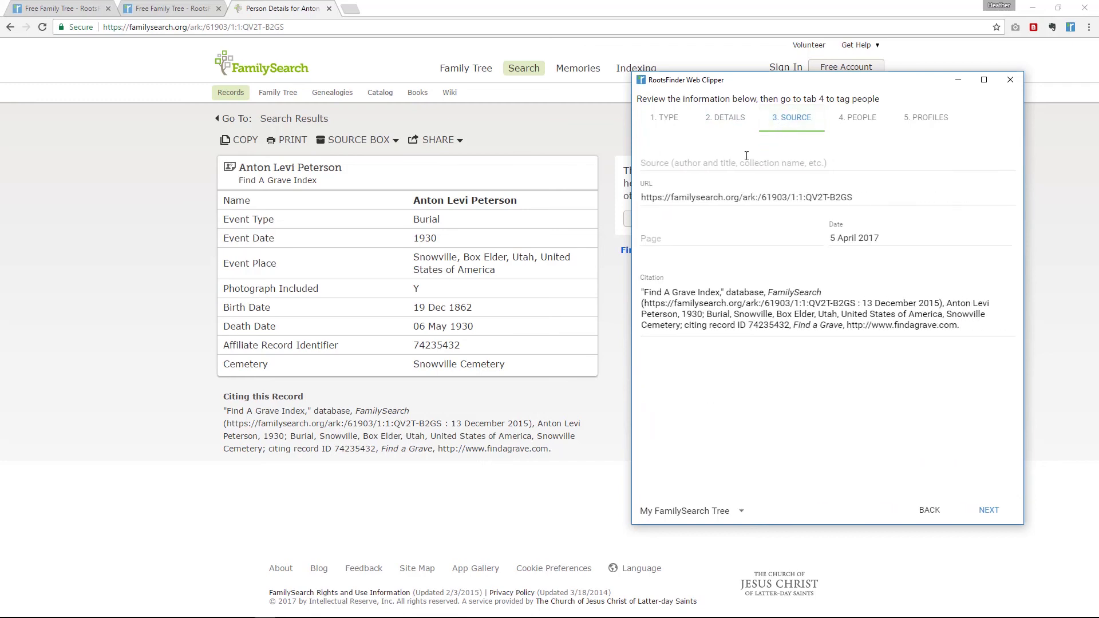
{"action": "left_click_drag", "start_coordinate": [719, 291], "coordinate": [649, 291]}
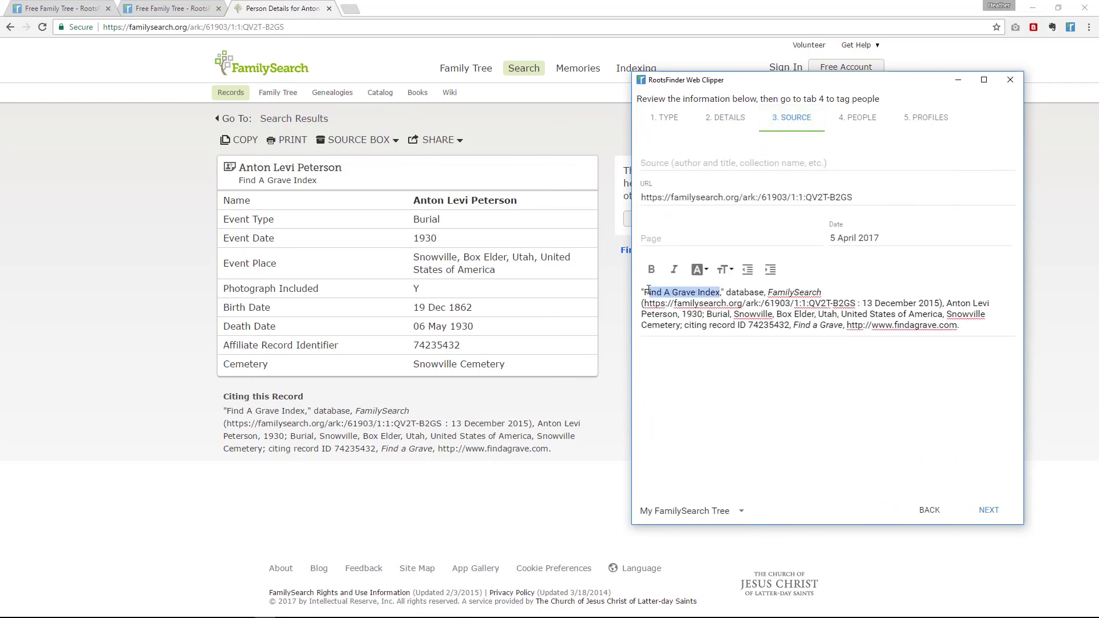
{"action": "left_click", "coordinate": [683, 167]}
{"action": "type", "text": "Find A Grave Index"}
Step: Tag the burial record to the matching person in the tree and save the clip
{"action": "left_click", "coordinate": [858, 117]}
{"action": "left_click", "coordinate": [822, 182]}
{"action": "type", "text": "Anton Le"}
{"action": "left_click", "coordinate": [829, 213]}
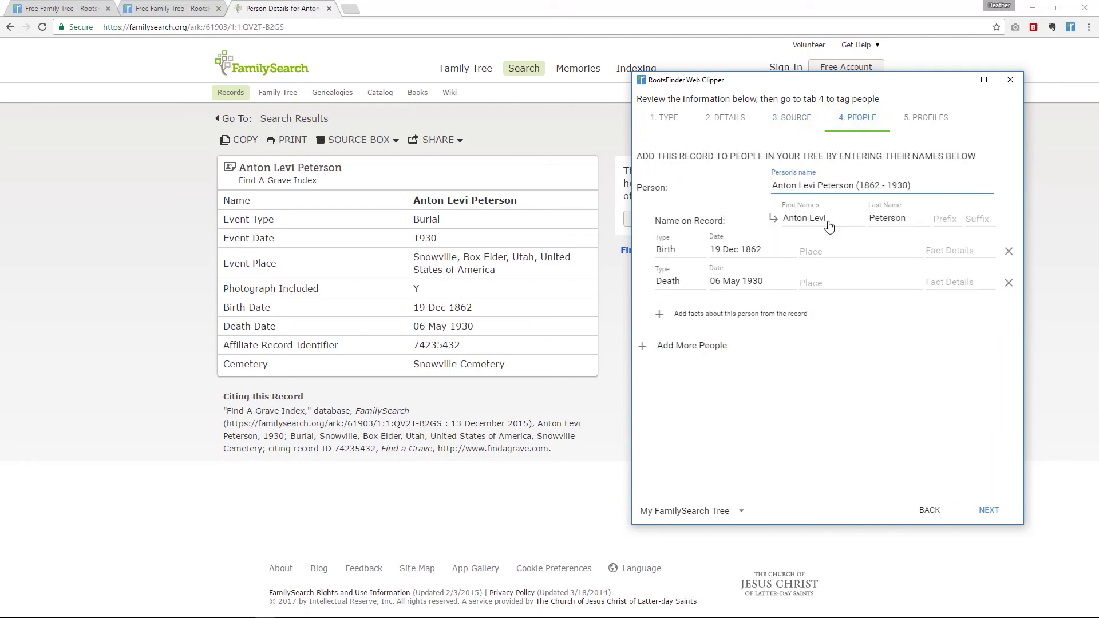
{"action": "left_click", "coordinate": [930, 119]}
{"action": "left_click", "coordinate": [989, 511]}
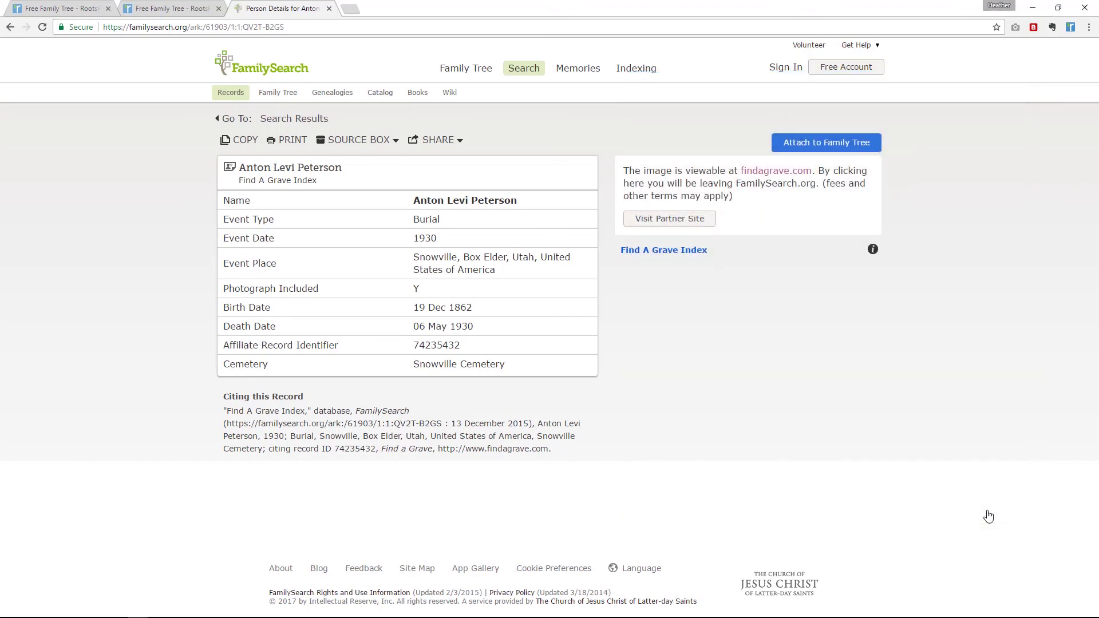
Step: Open the burial record's Find A Grave memorial, clip it with the Web Clipper, and check its type and details
{"action": "left_click", "coordinate": [689, 220]}
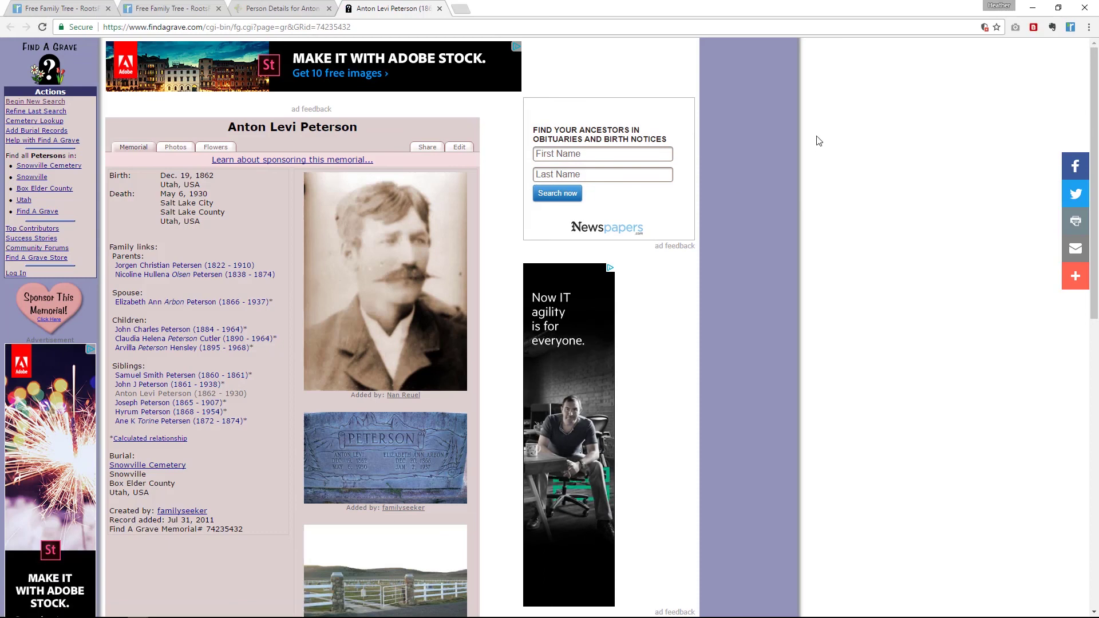
{"action": "left_click", "coordinate": [1071, 26]}
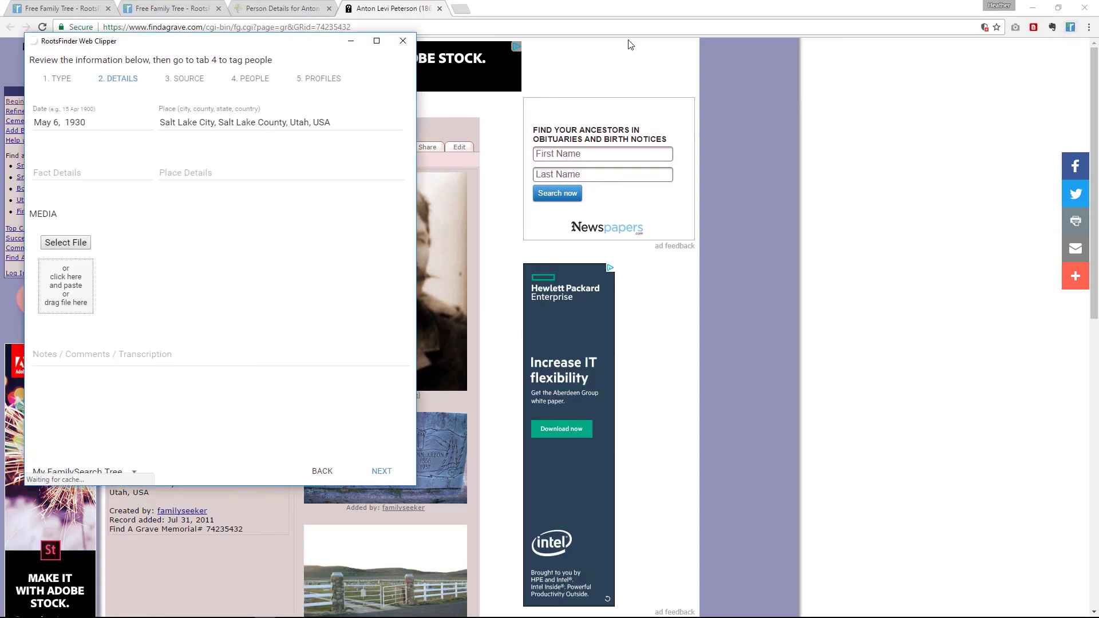
{"action": "left_click_drag", "start_coordinate": [346, 60], "coordinate": [862, 94]}
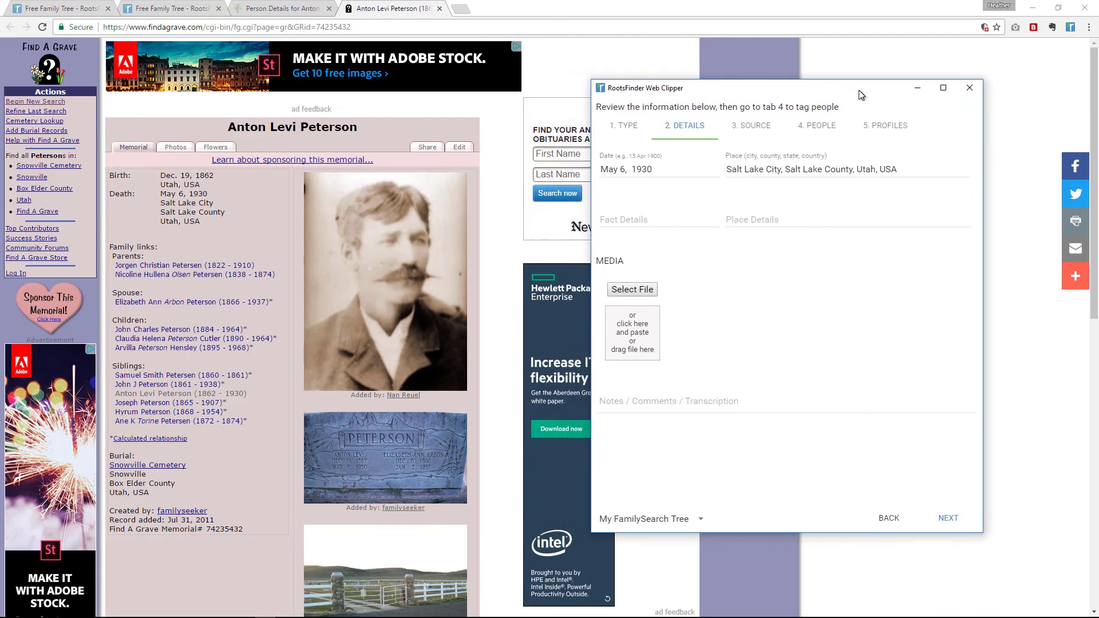
{"action": "left_click", "coordinate": [617, 127]}
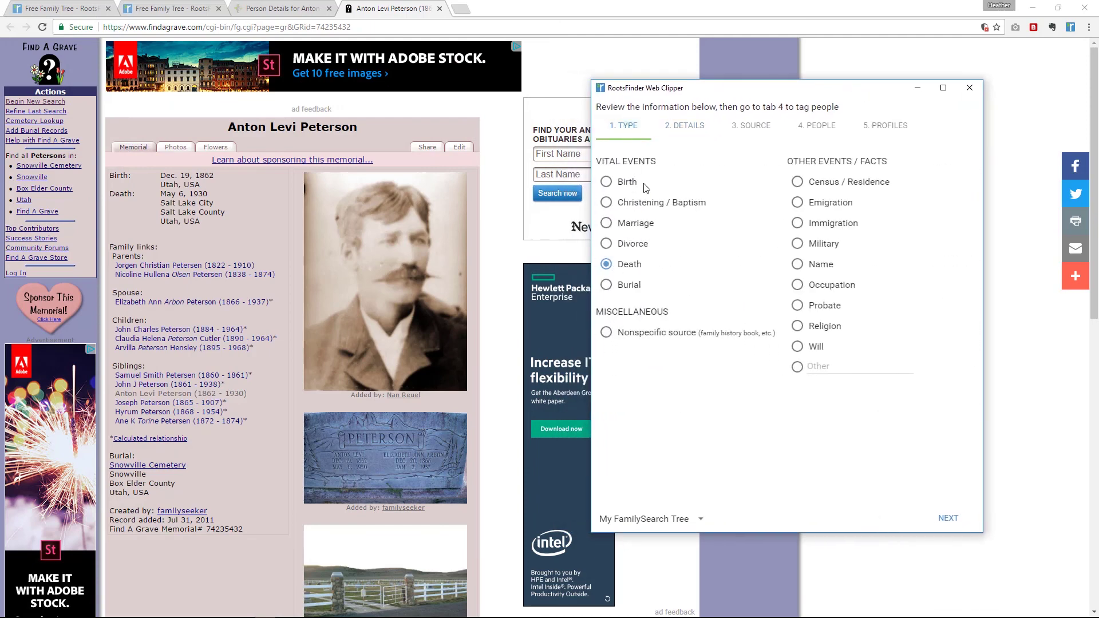
{"action": "left_click", "coordinate": [687, 128]}
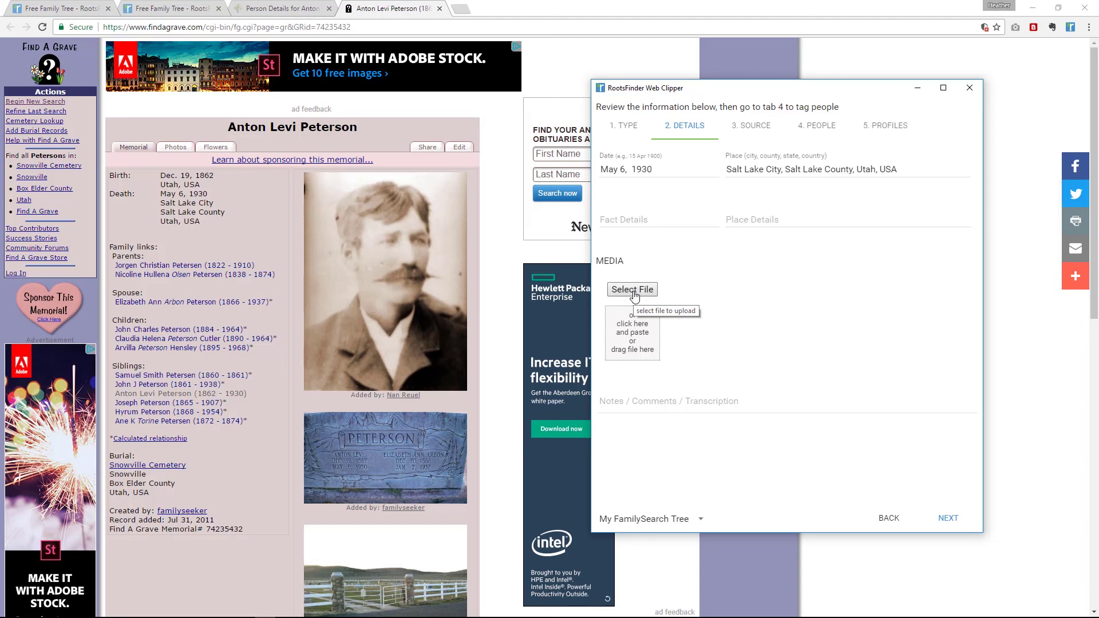
Step: Set the memorial clip's source to Find A Grave, copied from its citation, followed by a hyphen and the deceased's full name
{"action": "left_click", "coordinate": [751, 126]}
{"action": "left_click_drag", "start_coordinate": [603, 305], "coordinate": [651, 302]}
{"action": "key", "text": "ctrl+c"}
{"action": "left_click", "coordinate": [647, 170]}
{"action": "key", "text": "ctrl+v"}
{"action": "type", "text": "- "}
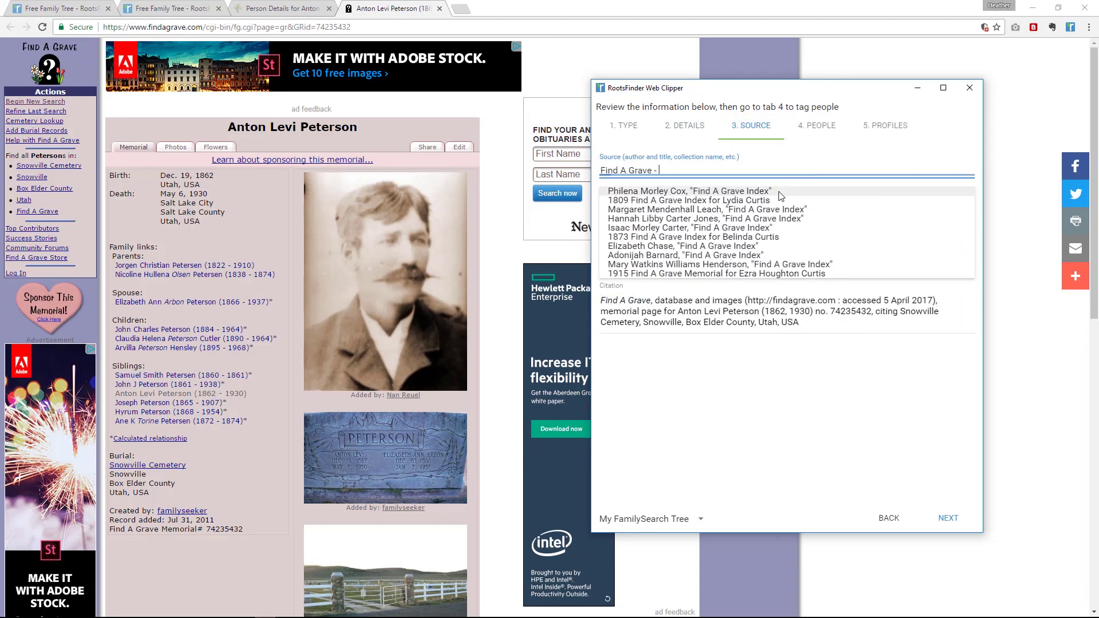
{"action": "type", "text": "Anton Levi Peterson"}
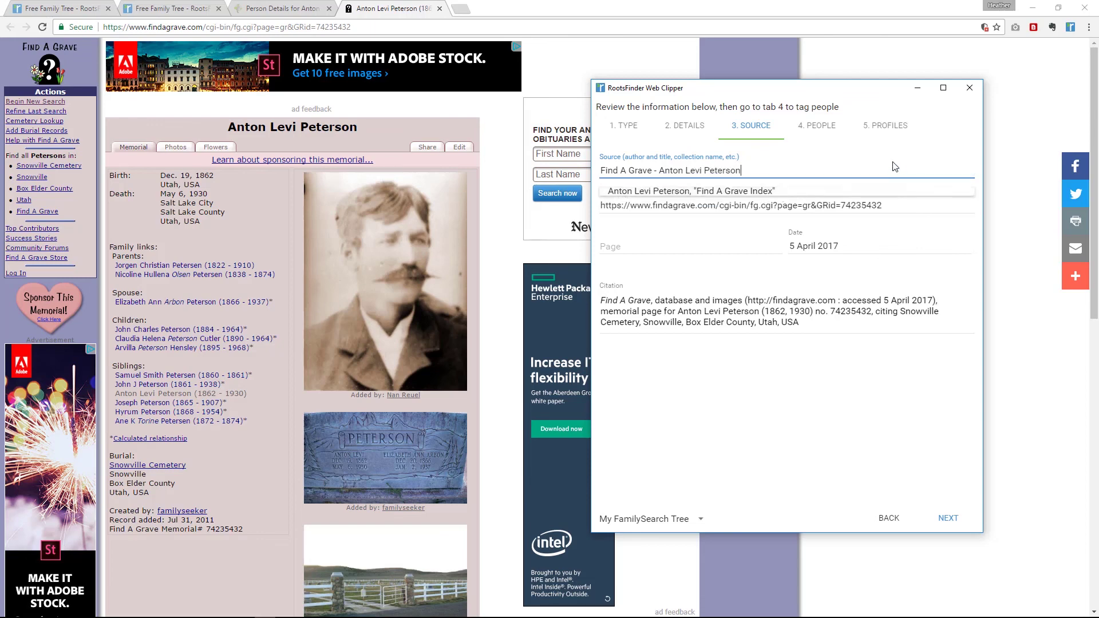
{"action": "left_click", "coordinate": [849, 150]}
Step: Tag the memorial's main person to the matching existing person in the tree
{"action": "left_click", "coordinate": [824, 131]}
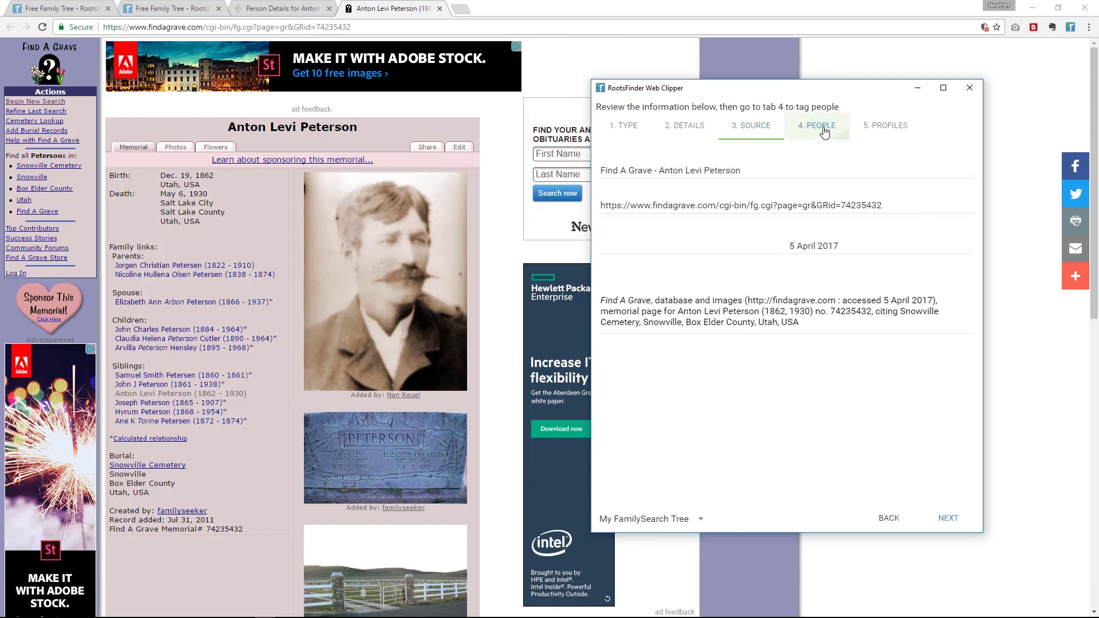
{"action": "left_click", "coordinate": [780, 194]}
{"action": "type", "text": "Anton Le"}
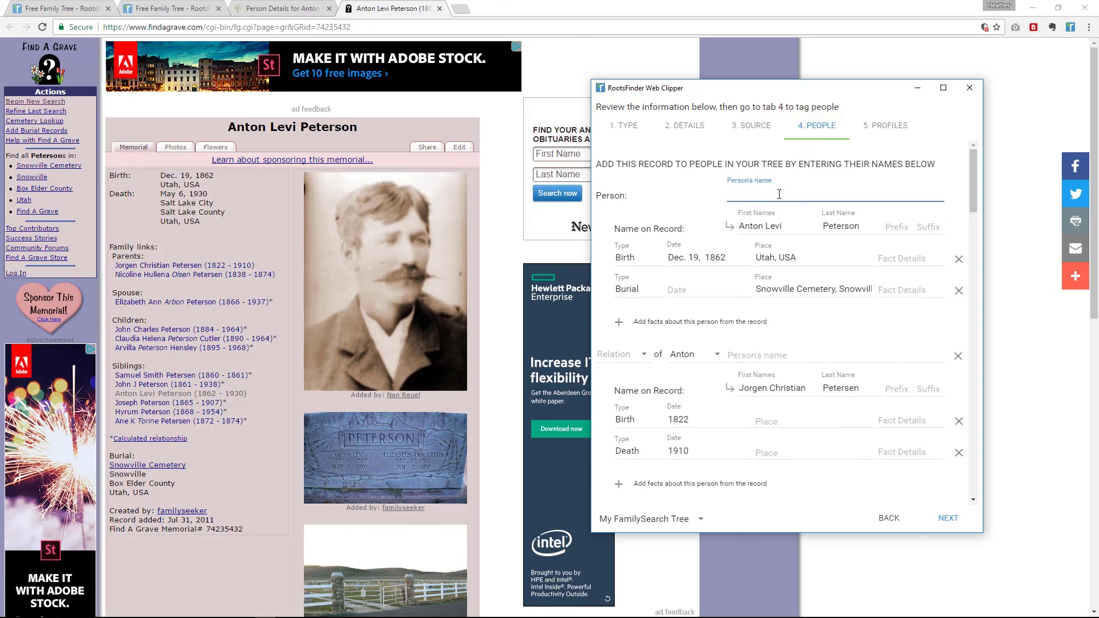
{"action": "type", "text": "vi"}
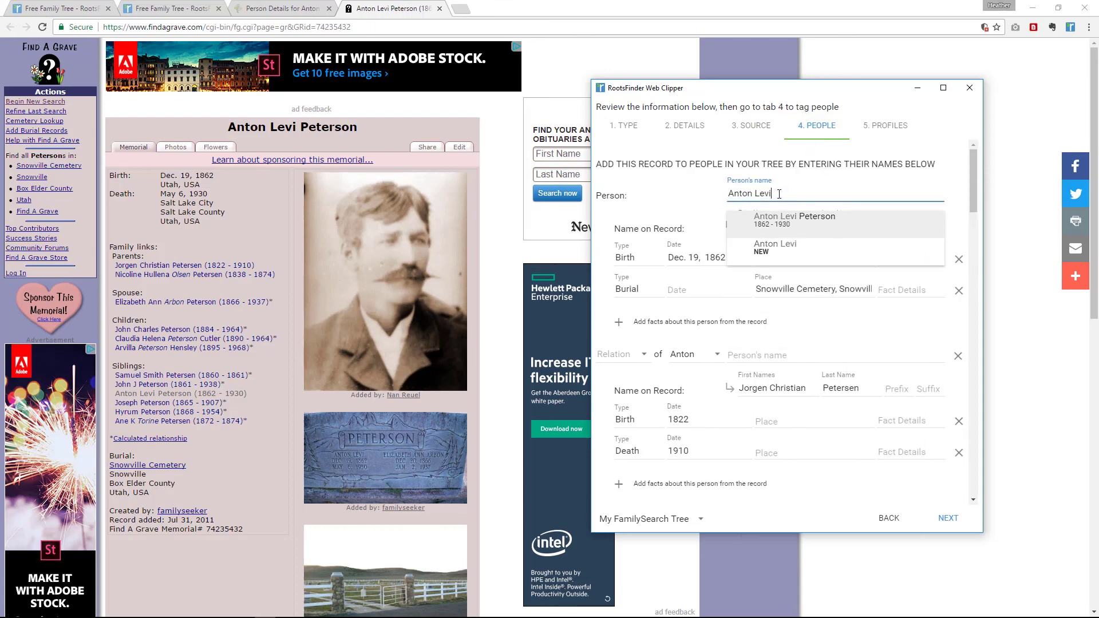
{"action": "key", "text": "Return"}
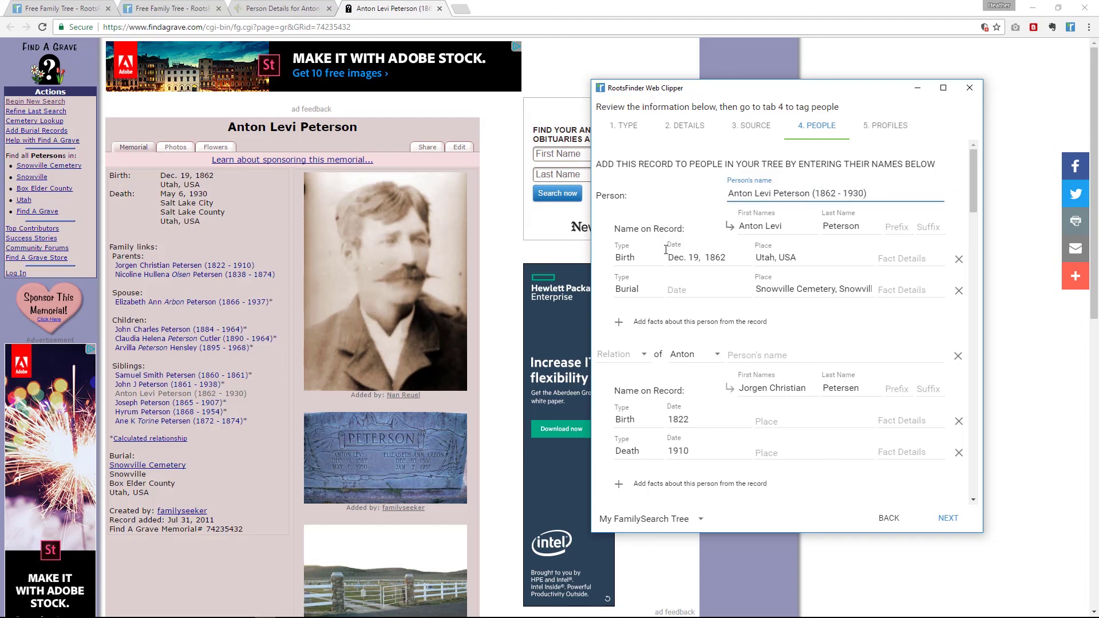
Step: Set the first listed relative's relation to Father and enter the father's full name as given on the memorial
{"action": "scroll", "coordinate": [719, 286], "scroll_direction": "down", "scroll_amount": 2}
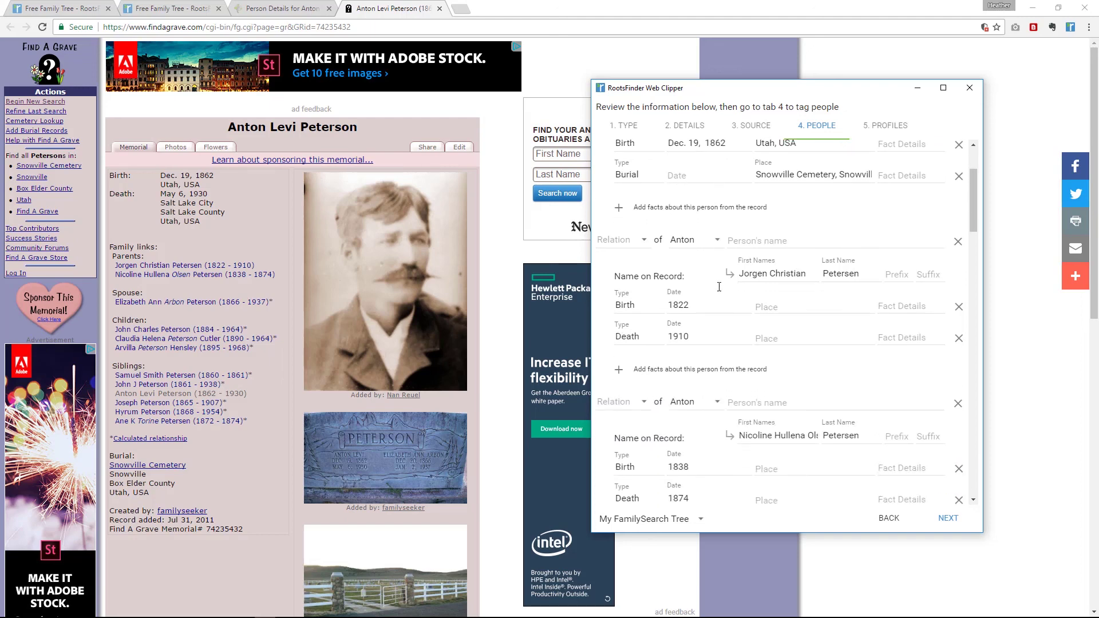
{"action": "left_click", "coordinate": [639, 240]}
{"action": "left_click", "coordinate": [622, 268]}
{"action": "left_click", "coordinate": [782, 242]}
{"action": "type", "text": "Jorgen"}
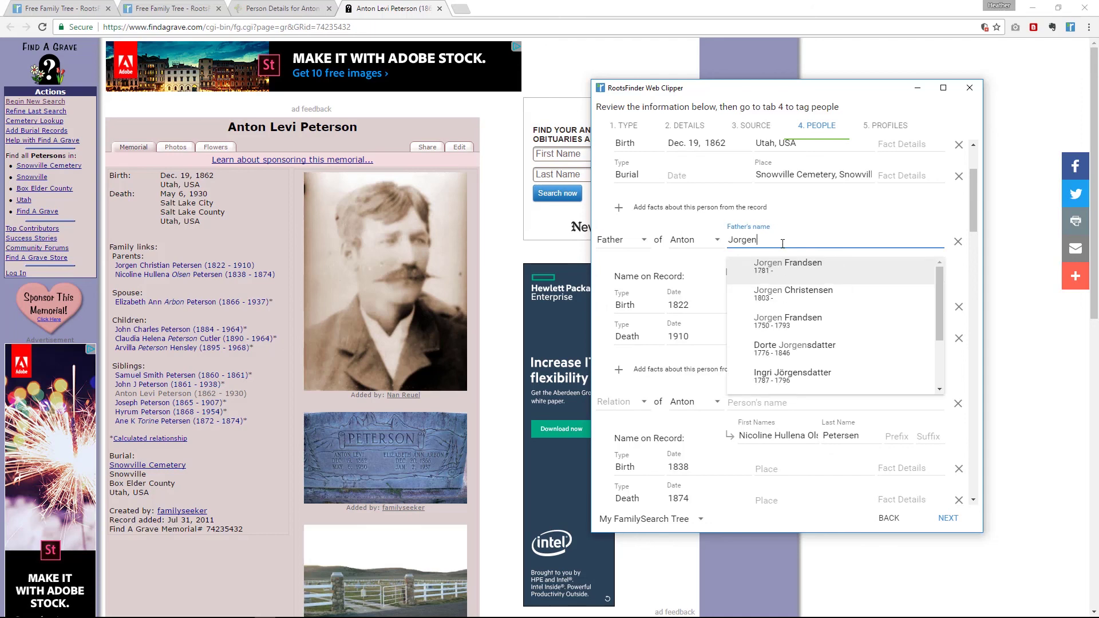
{"action": "type", "text": " Christe"}
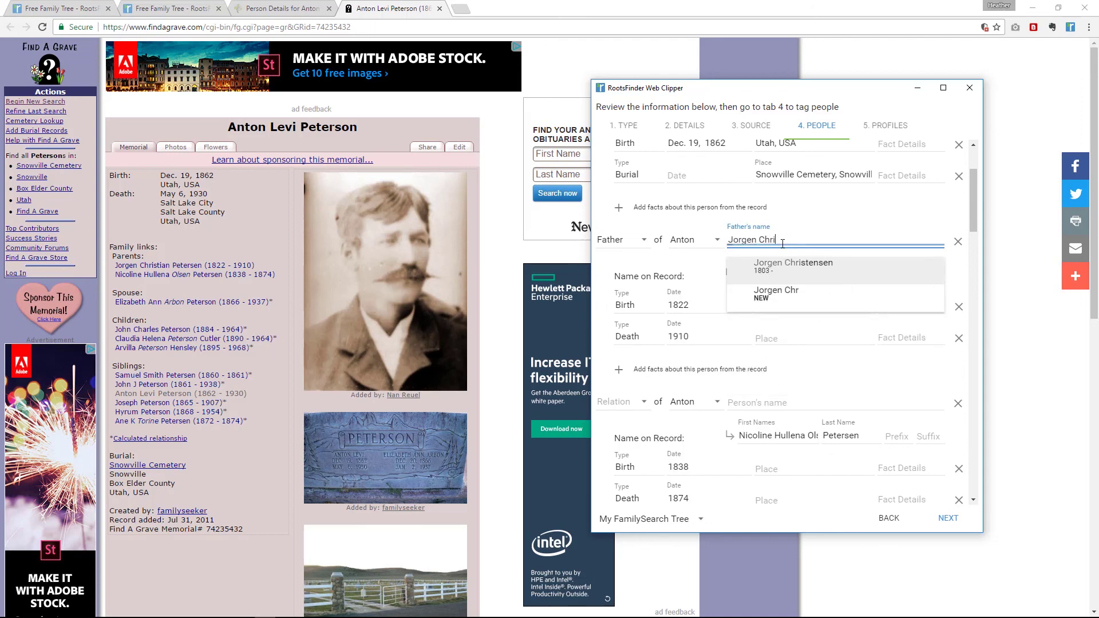
{"action": "type", "text": "ian PE"}
{"action": "key", "text": "BackSpace"}
{"action": "type", "text": "etersen"}
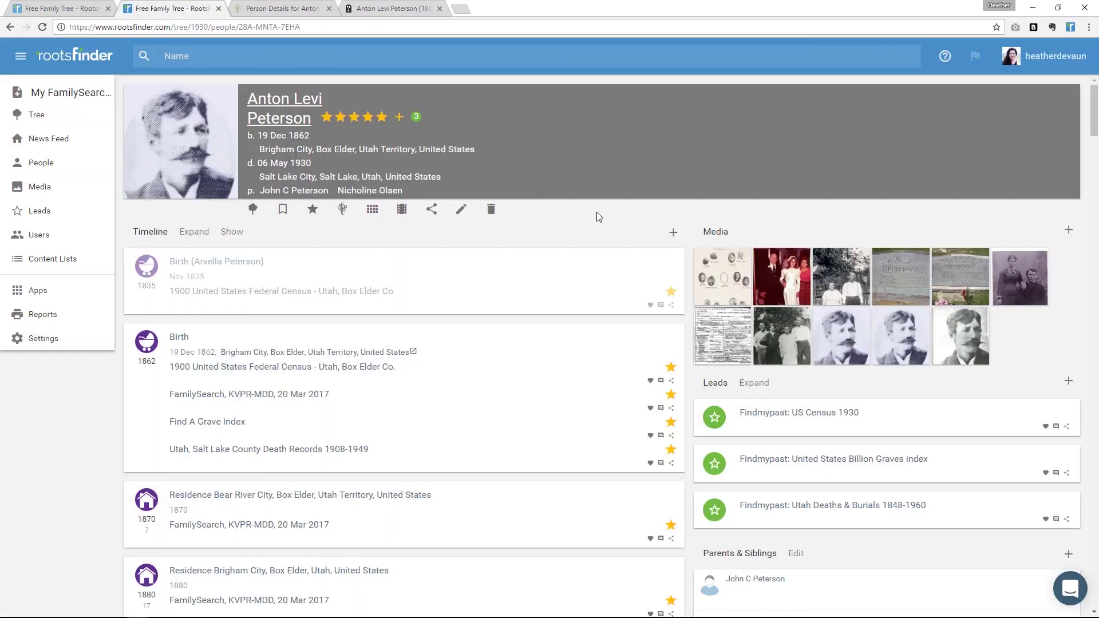
Step: Check the parents' names on the RootsFinder profile and replace the father's entry with the matching existing person in the tree
{"action": "scroll", "coordinate": [538, 198], "scroll_direction": "down", "scroll_amount": 5}
{"action": "left_click", "coordinate": [361, 10]}
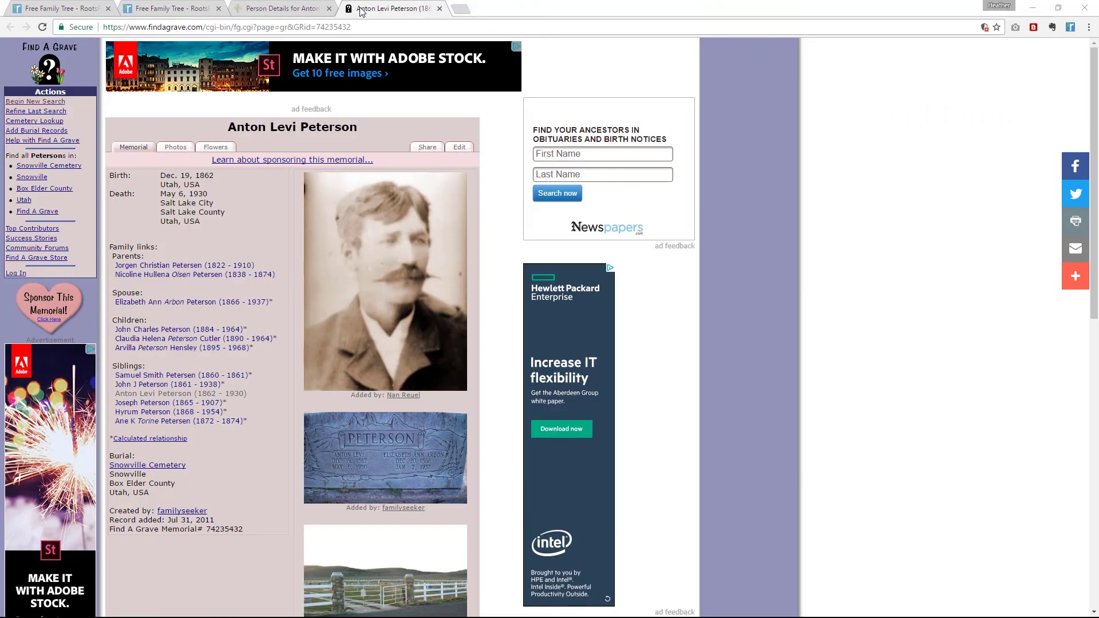
{"action": "key", "text": "alt+Tab"}
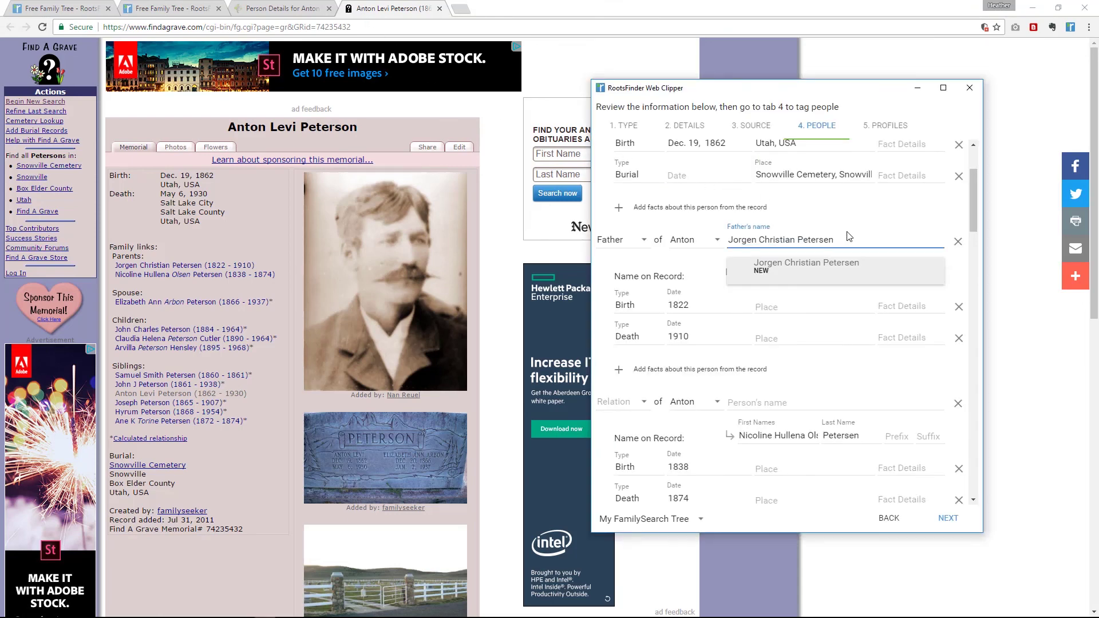
{"action": "left_click_drag", "start_coordinate": [842, 246], "coordinate": [720, 243]}
{"action": "type", "text": "J"}
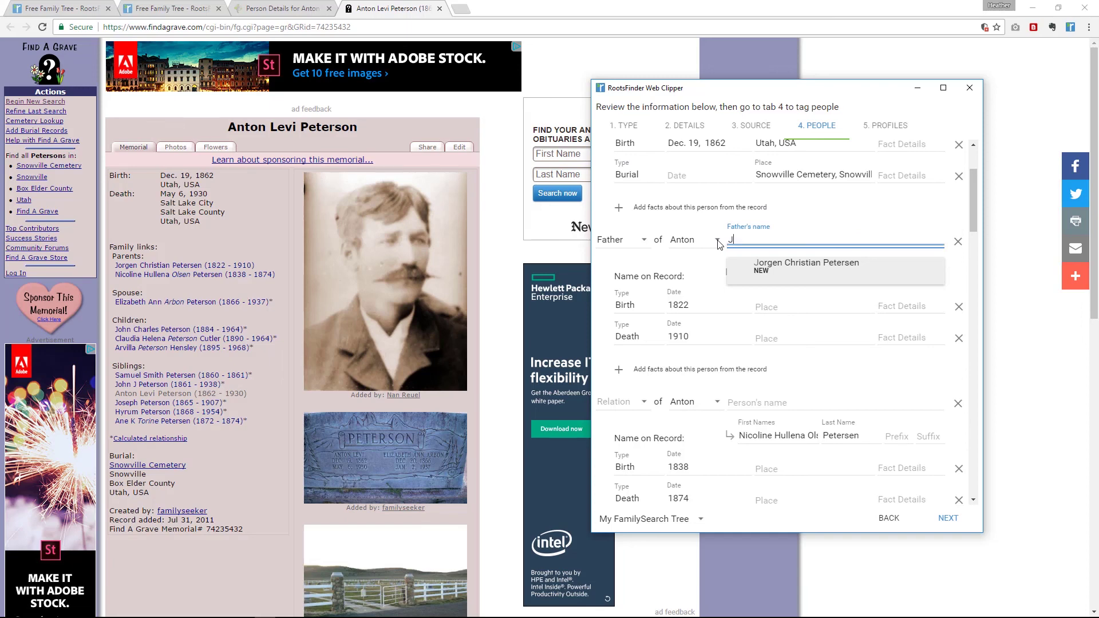
{"action": "type", "text": "ohn C"}
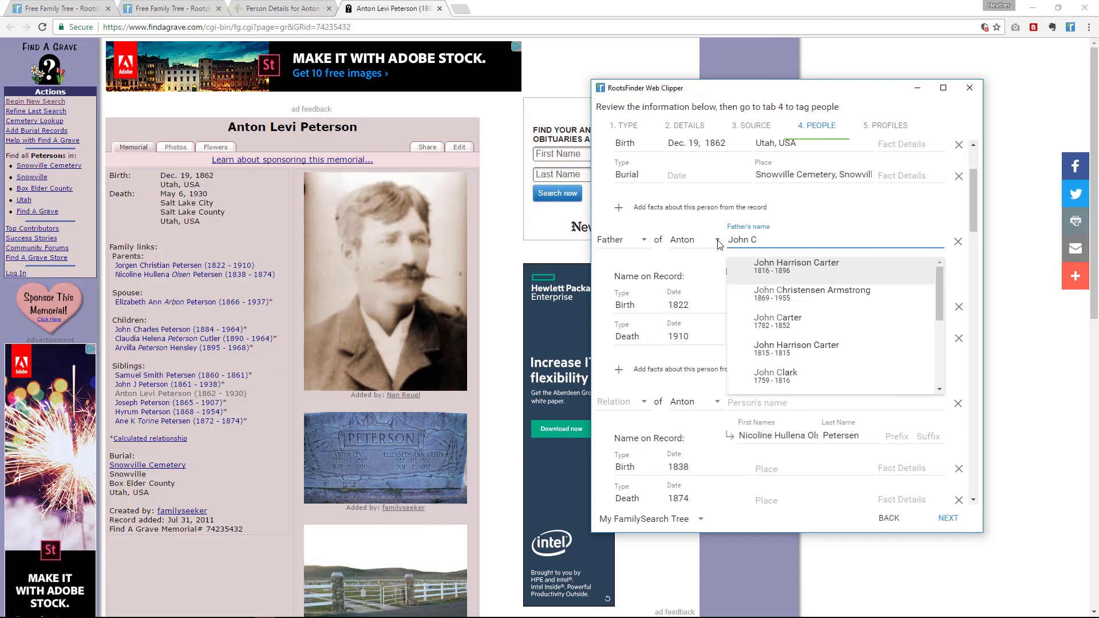
{"action": "type", "text": " P"}
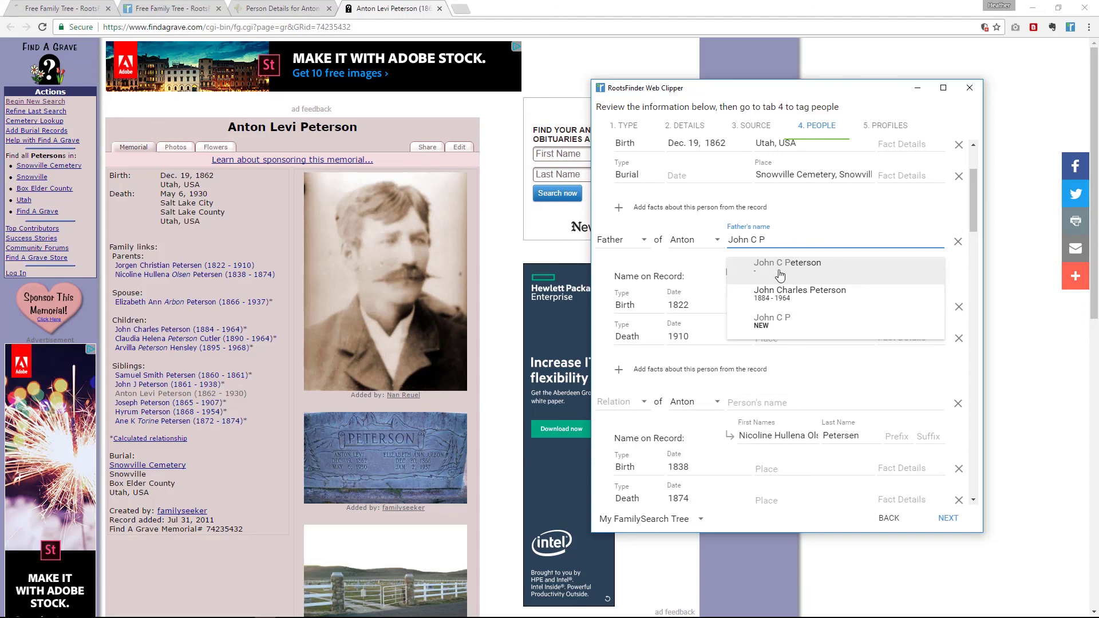
{"action": "left_click", "coordinate": [780, 276]}
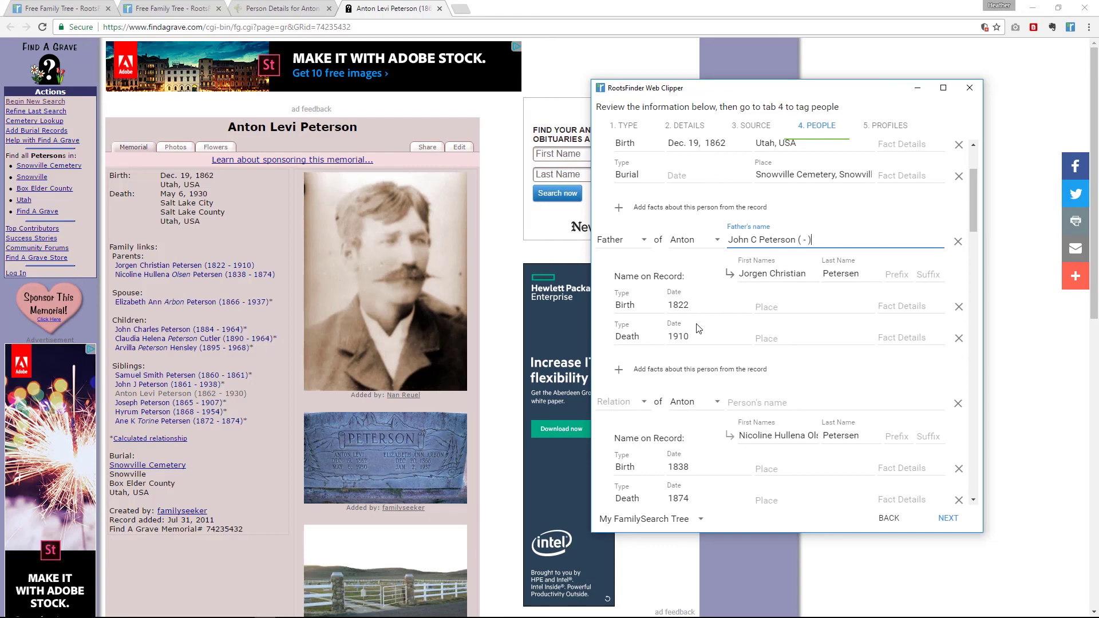
Step: Set the second listed relative's relation to Mother and search the tree for the mother by first name
{"action": "scroll", "coordinate": [644, 320], "scroll_direction": "down", "scroll_amount": 2}
{"action": "left_click", "coordinate": [640, 294]}
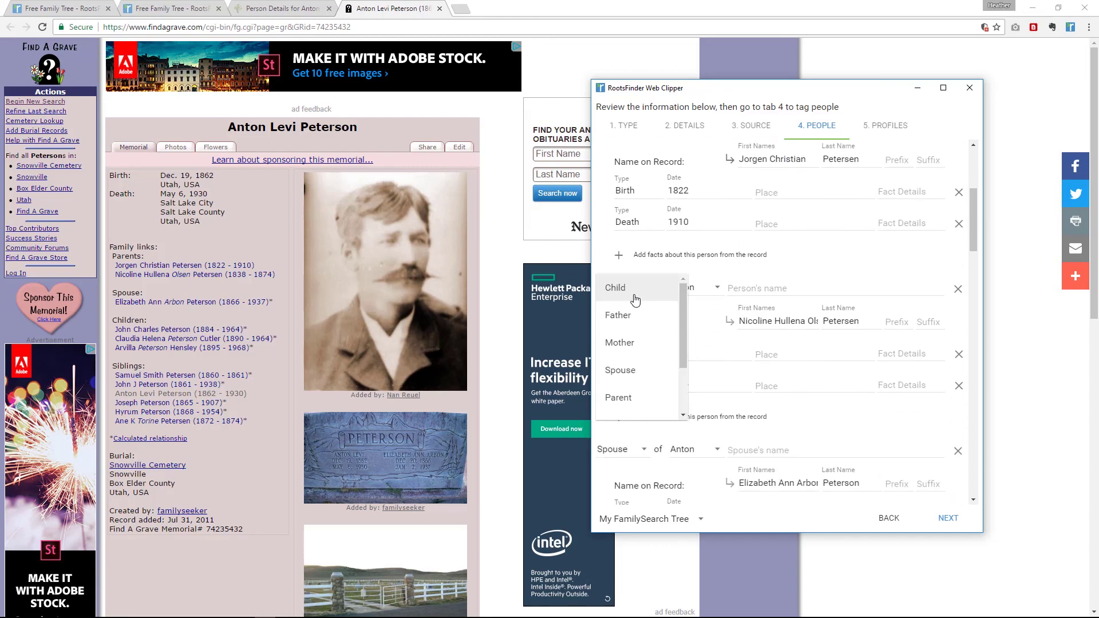
{"action": "left_click", "coordinate": [630, 341]}
{"action": "left_click", "coordinate": [762, 288]}
{"action": "type", "text": "Nicolin"}
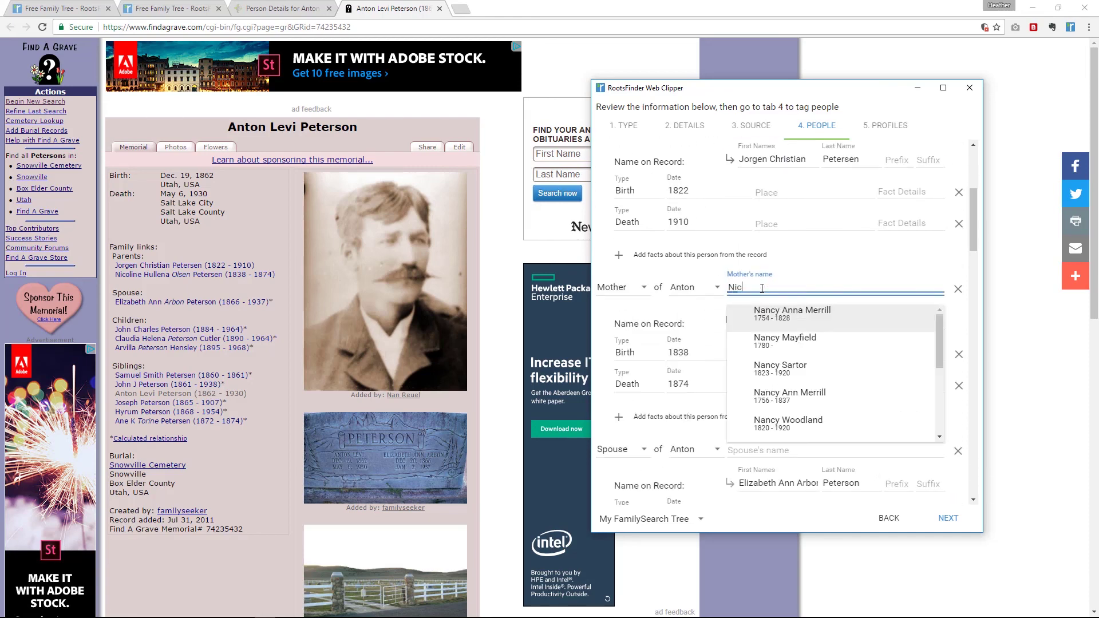
{"action": "key", "text": "BackSpace"}
{"action": "key", "text": "BackSpace"}
{"action": "key", "text": "BackSpace"}
{"action": "key", "text": "BackSpace"}
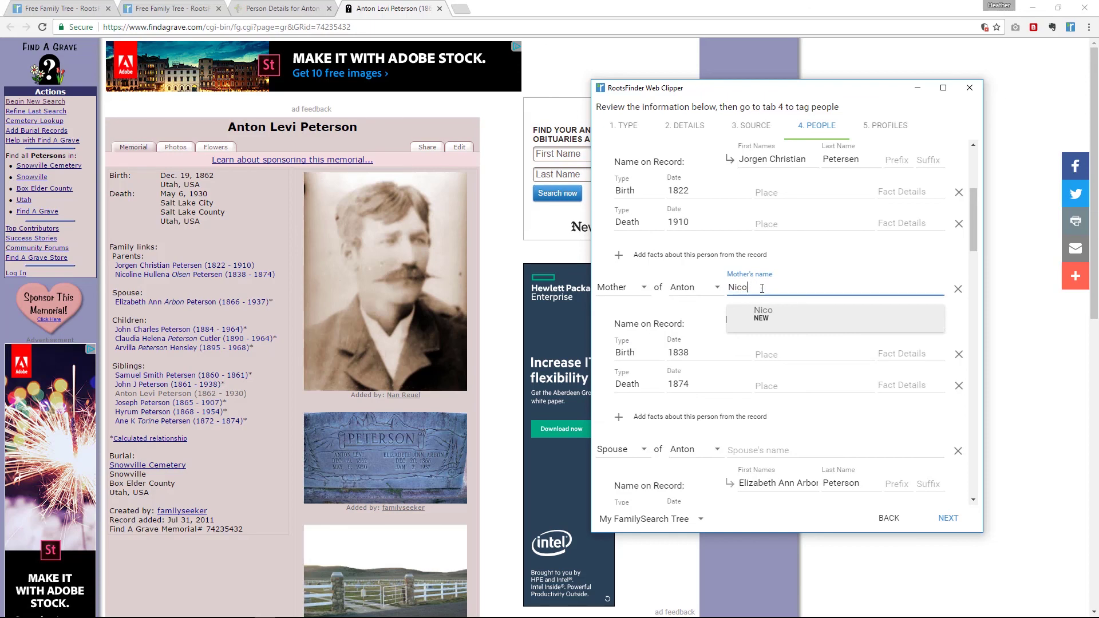